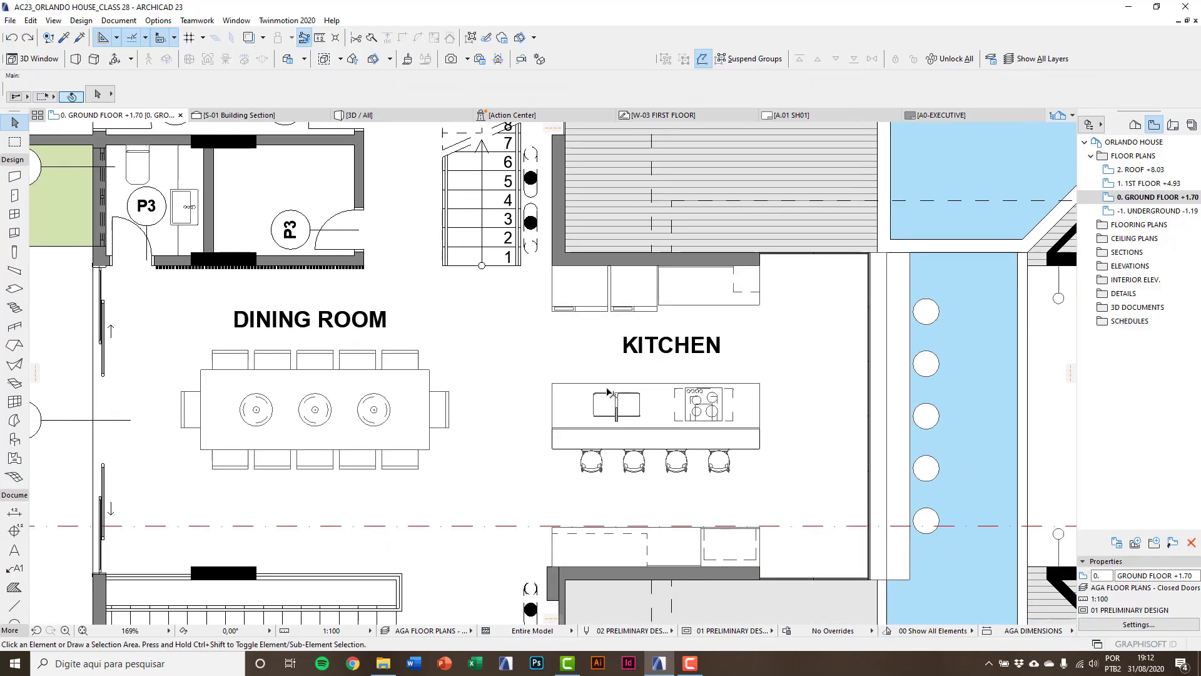
# Step: Zoom the ground floor plan out to about 169% and open the Level Dimension default settings
pyautogui.scroll(-2, 628, 375)
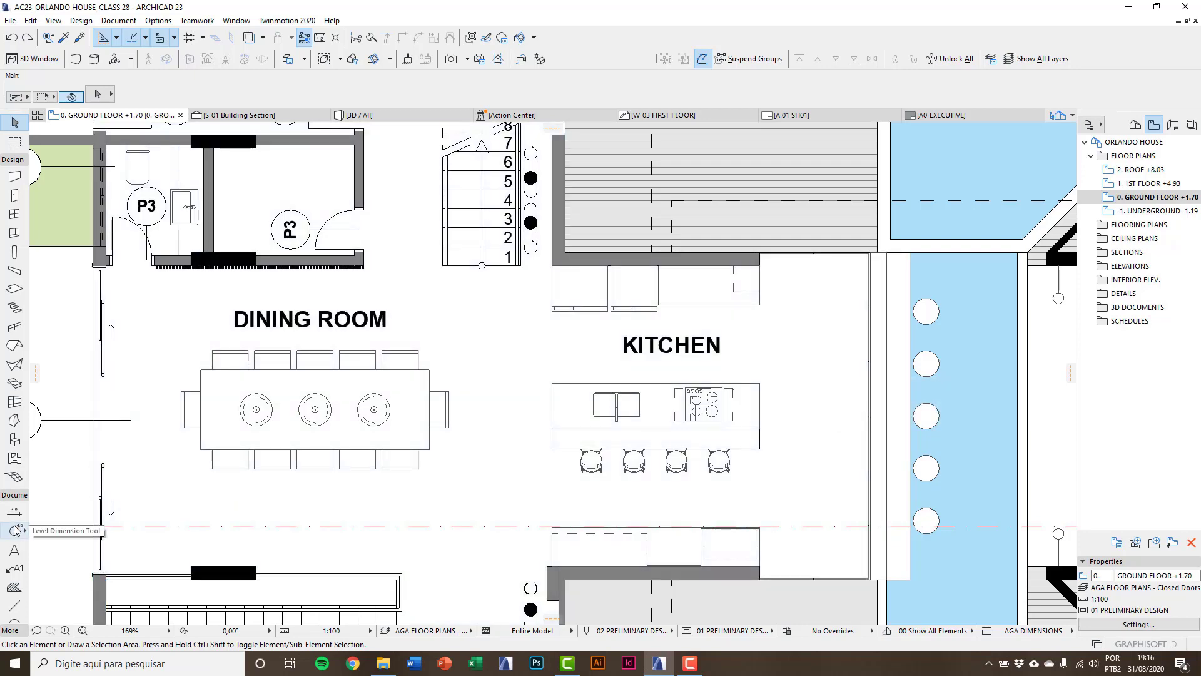
pyautogui.click(15, 531)
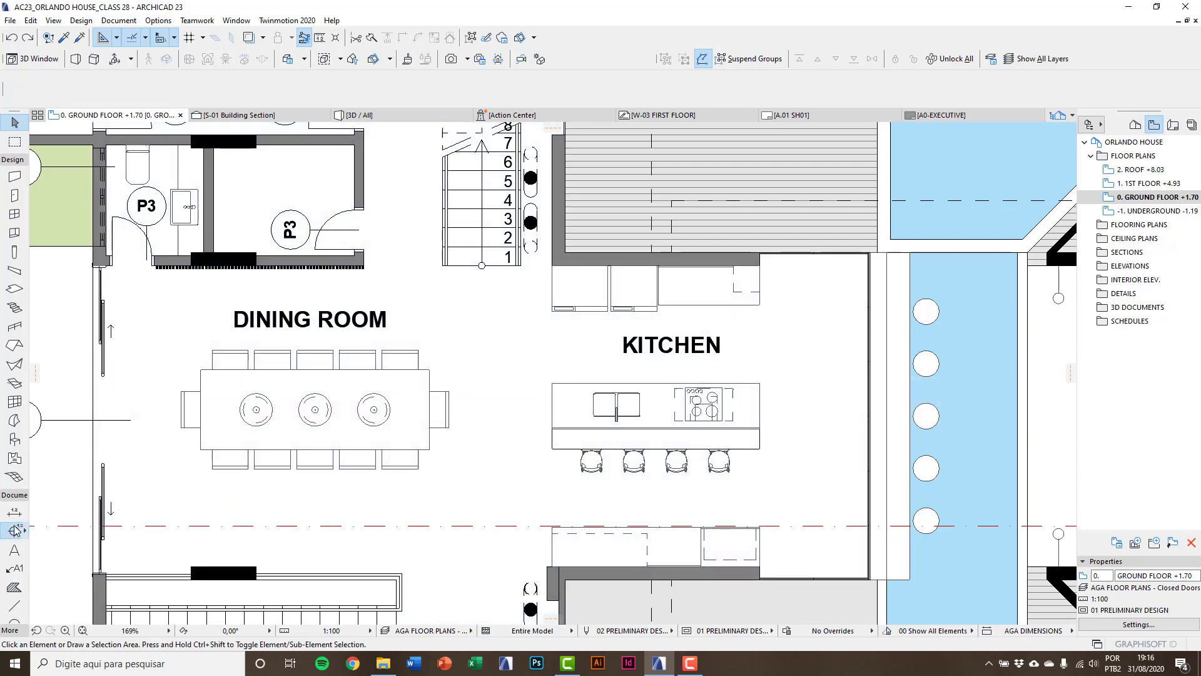
pyautogui.doubleClick(16, 530)
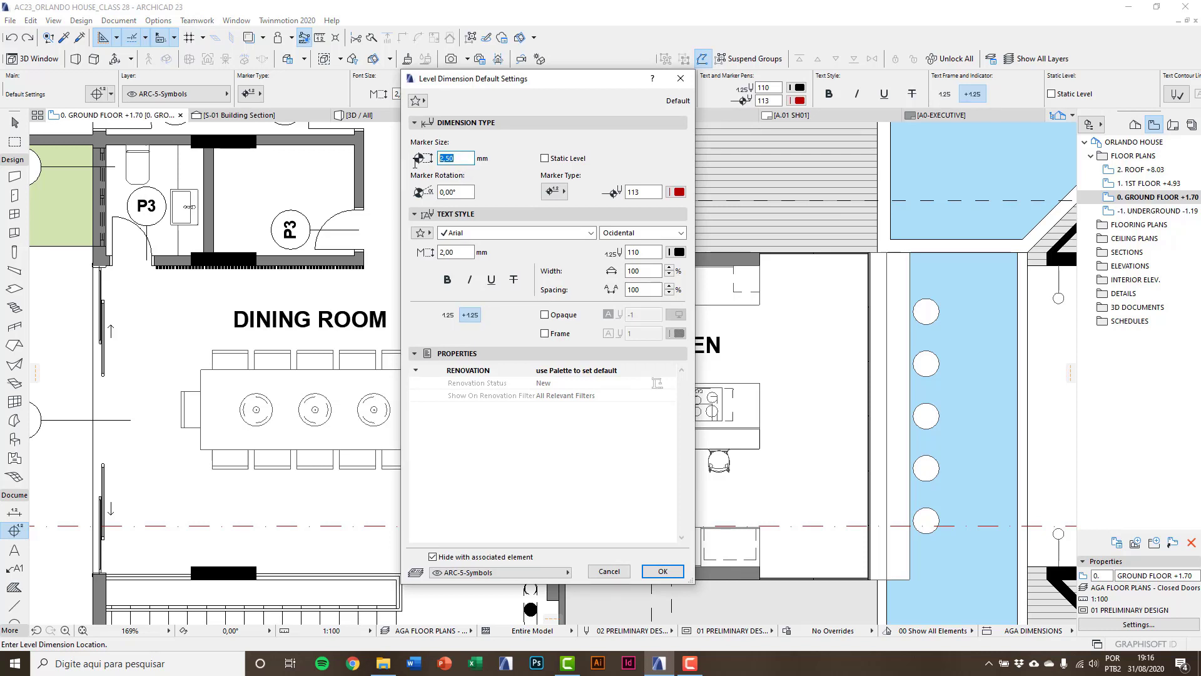
pyautogui.press('Tab')
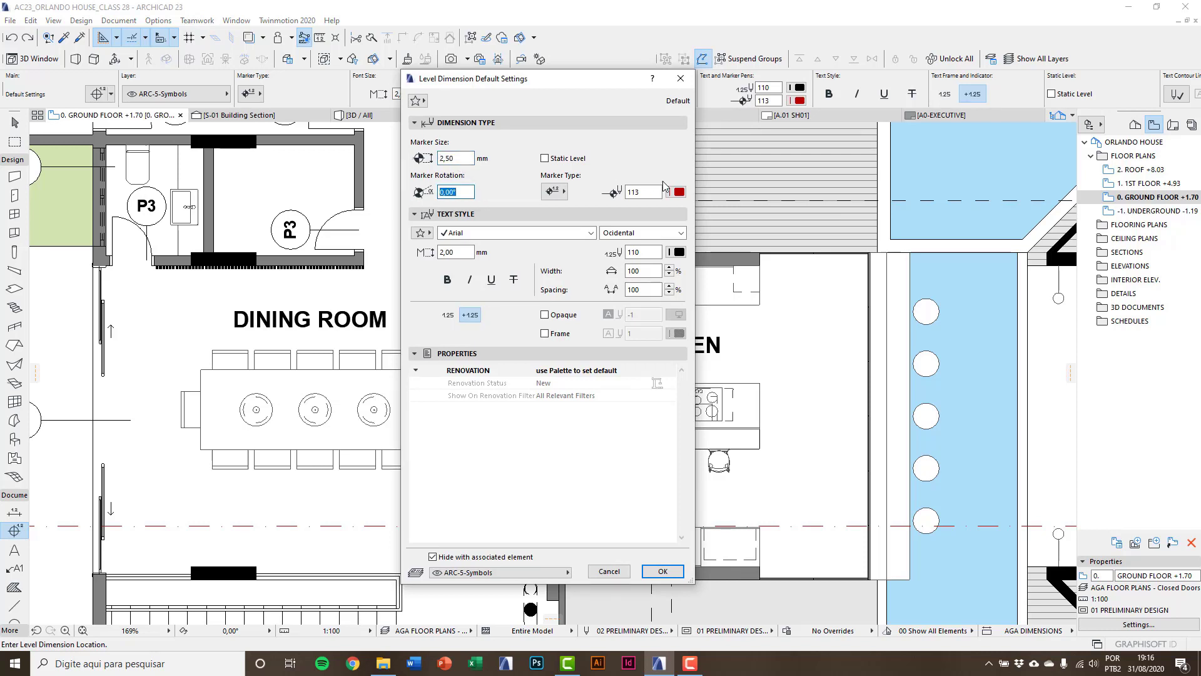
pyautogui.click(551, 192)
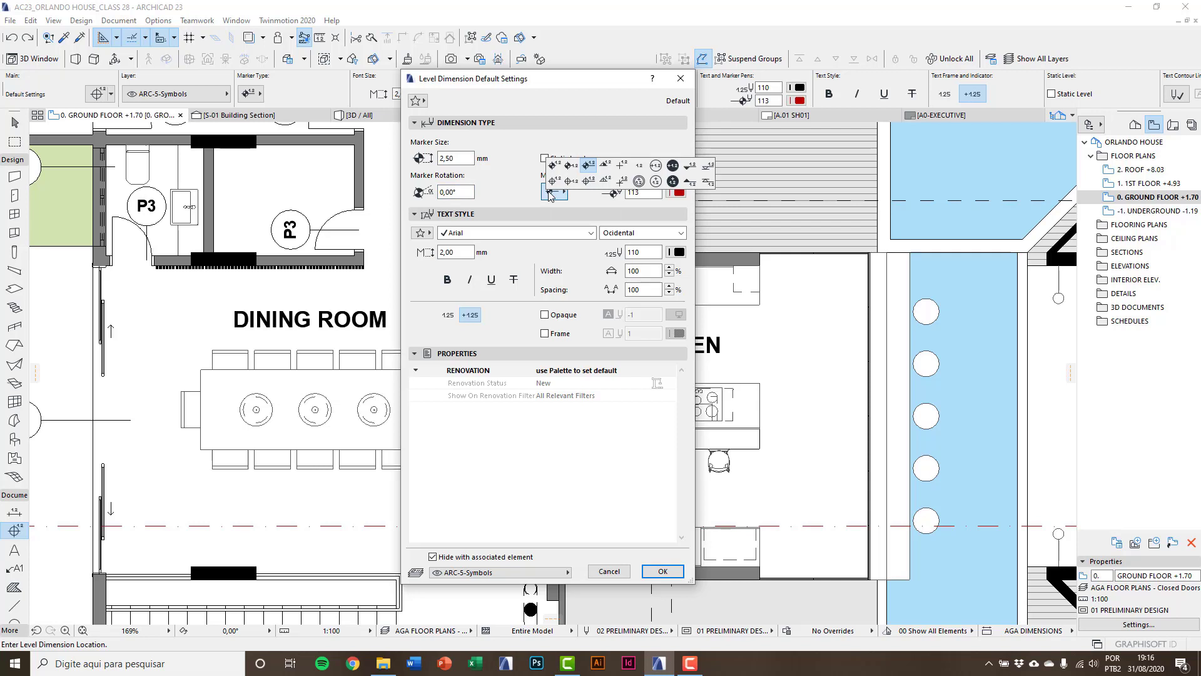
pyautogui.click(551, 192)
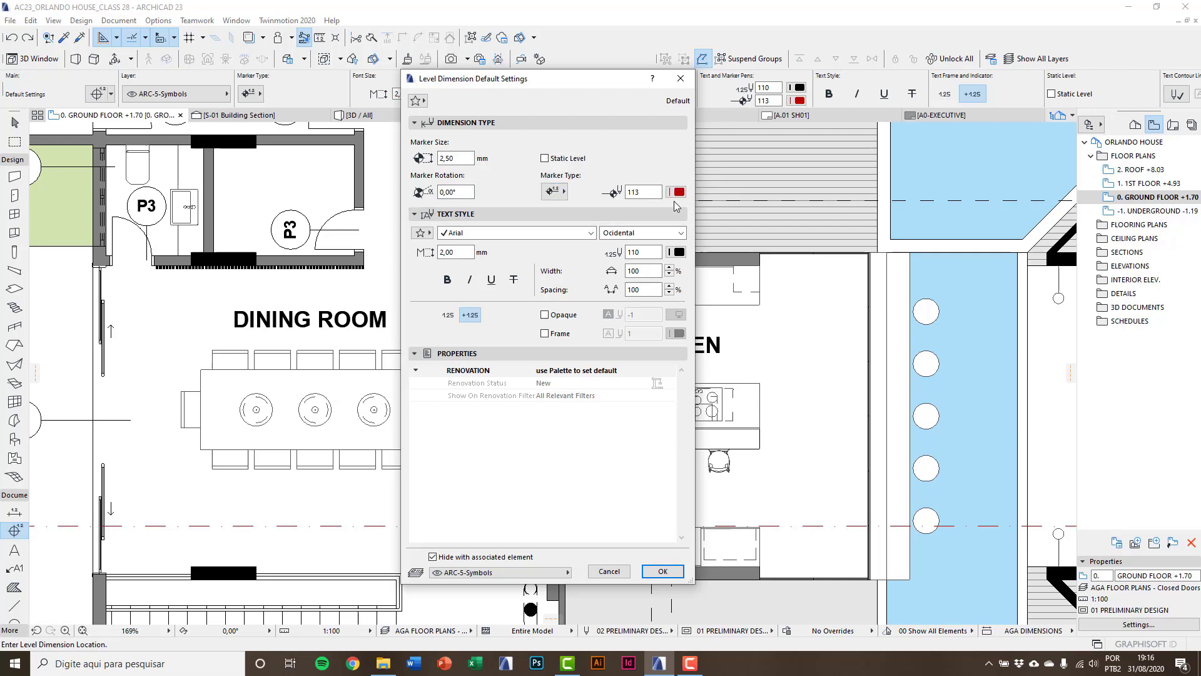
pyautogui.click(678, 192)
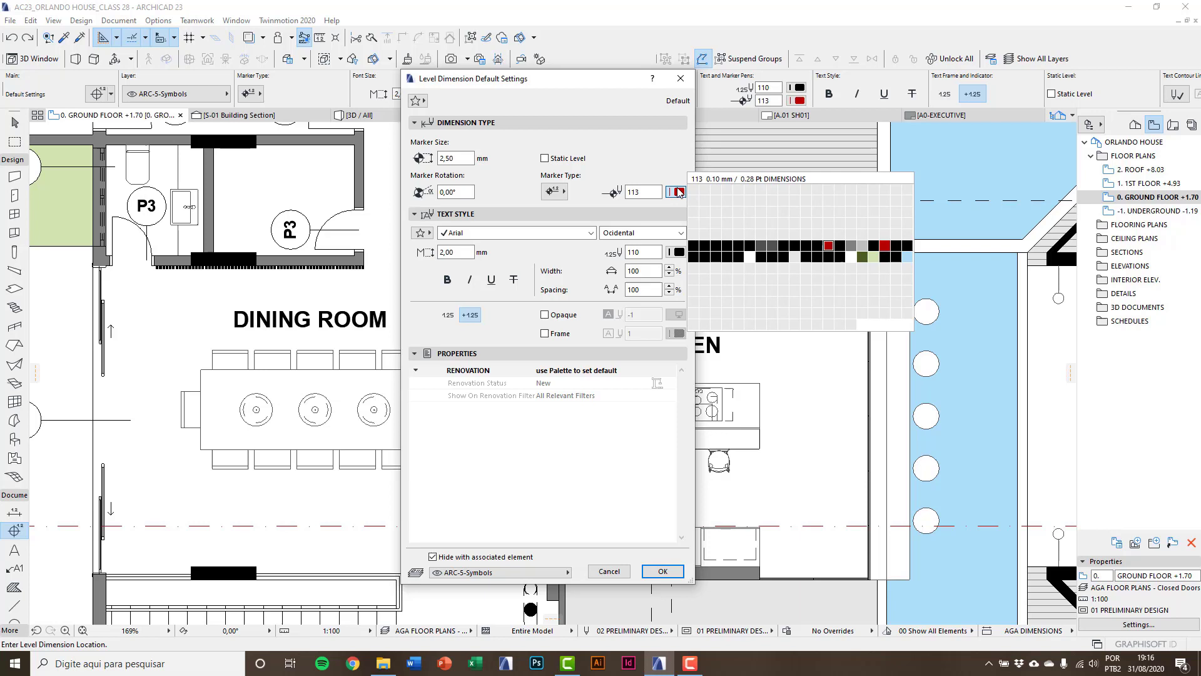
pyautogui.click(677, 192)
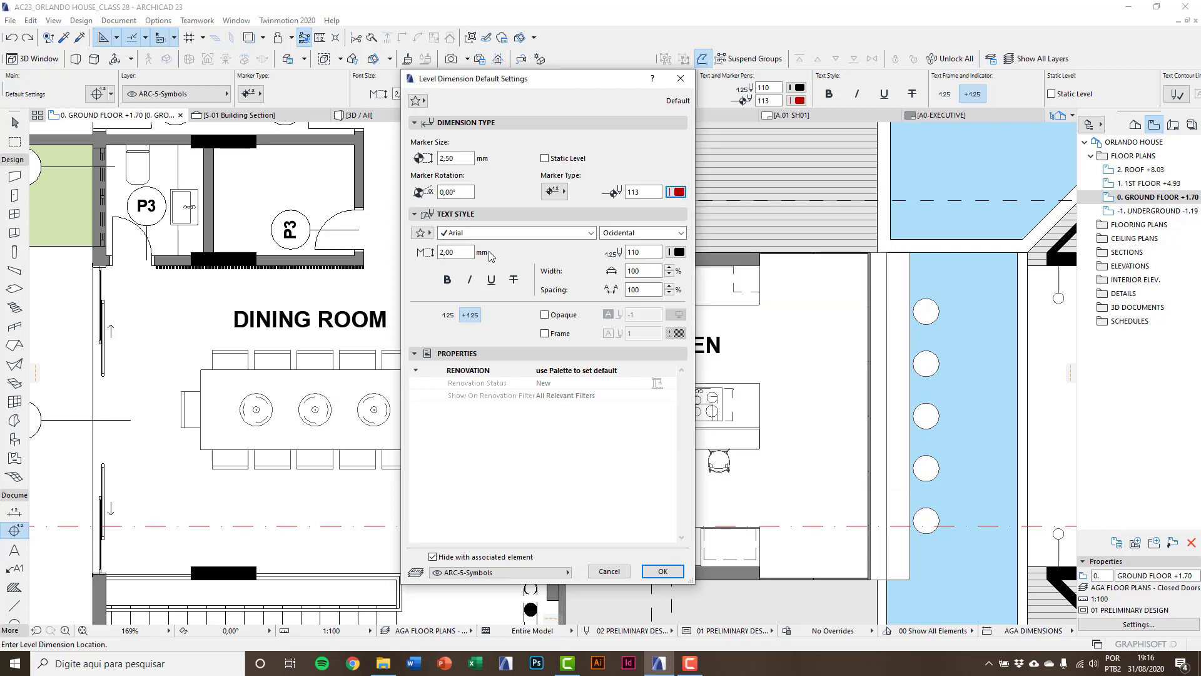
pyautogui.click(681, 196)
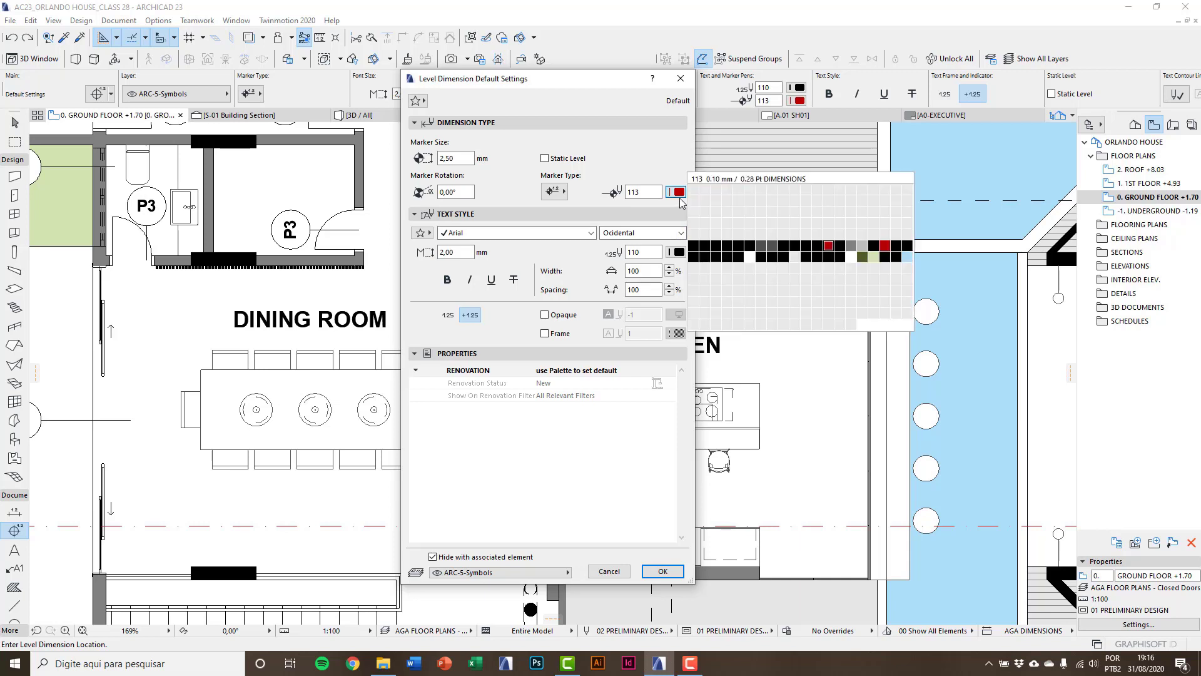
pyautogui.click(678, 253)
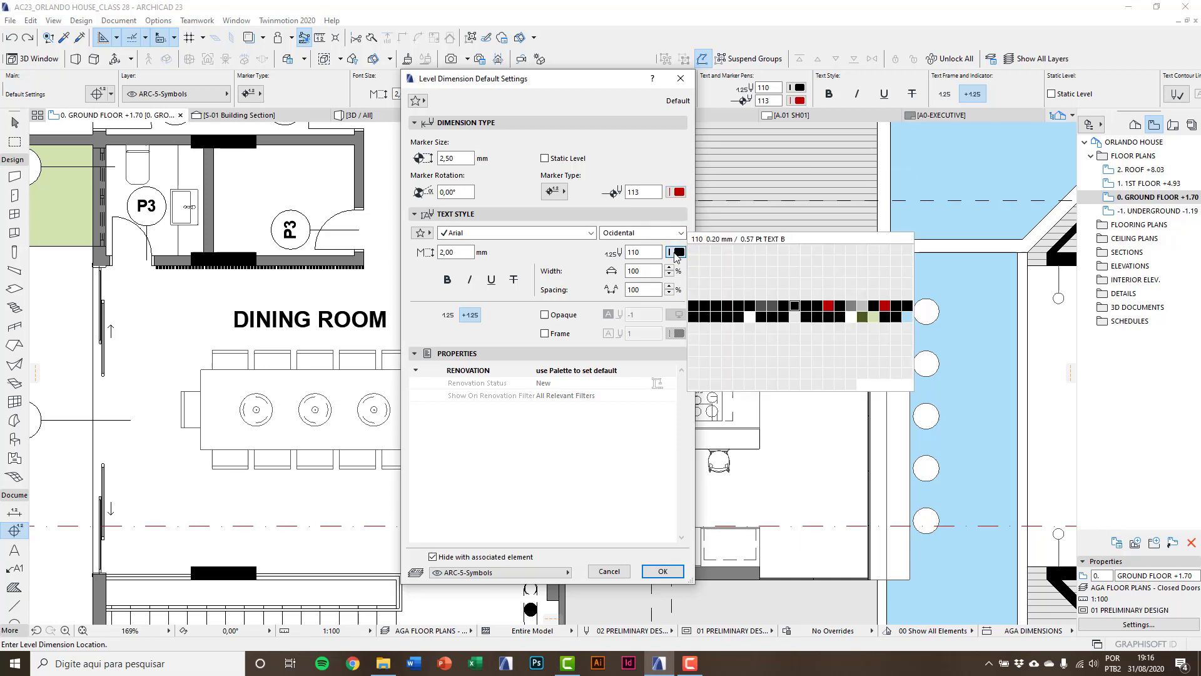
pyautogui.click(505, 573)
pyautogui.click(505, 572)
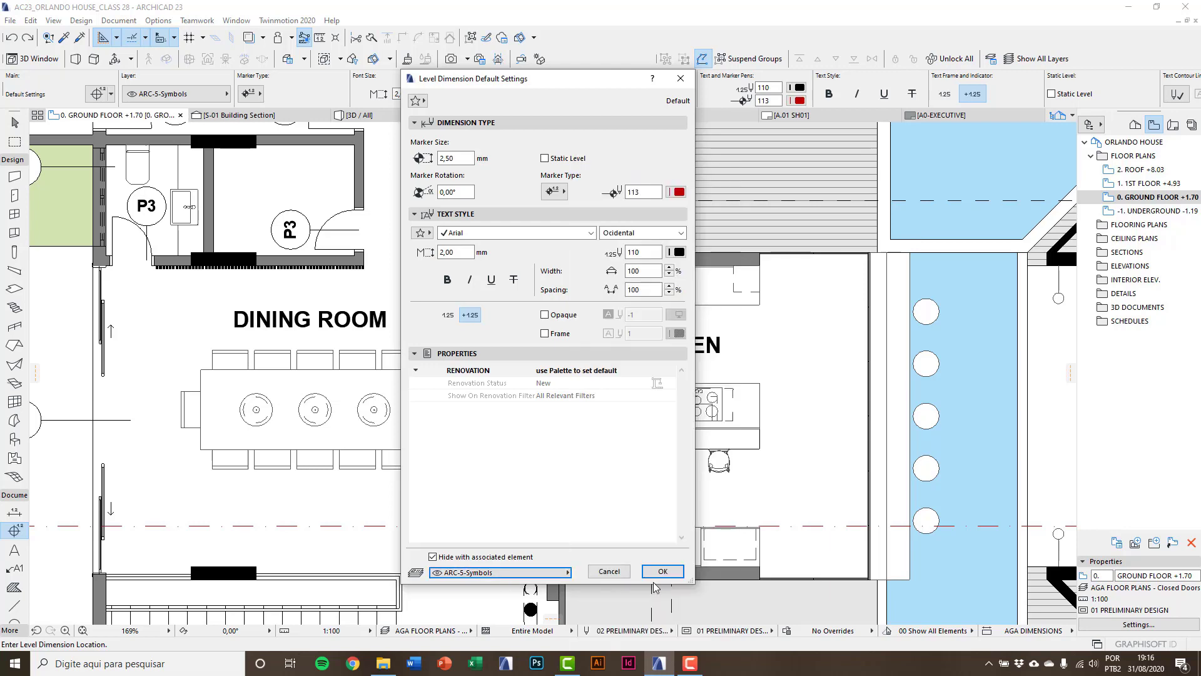
# Step: Set Gravity to Gravitate to Slab and place a +1,70 level marker on the kitchen slab
pyautogui.click(678, 569)
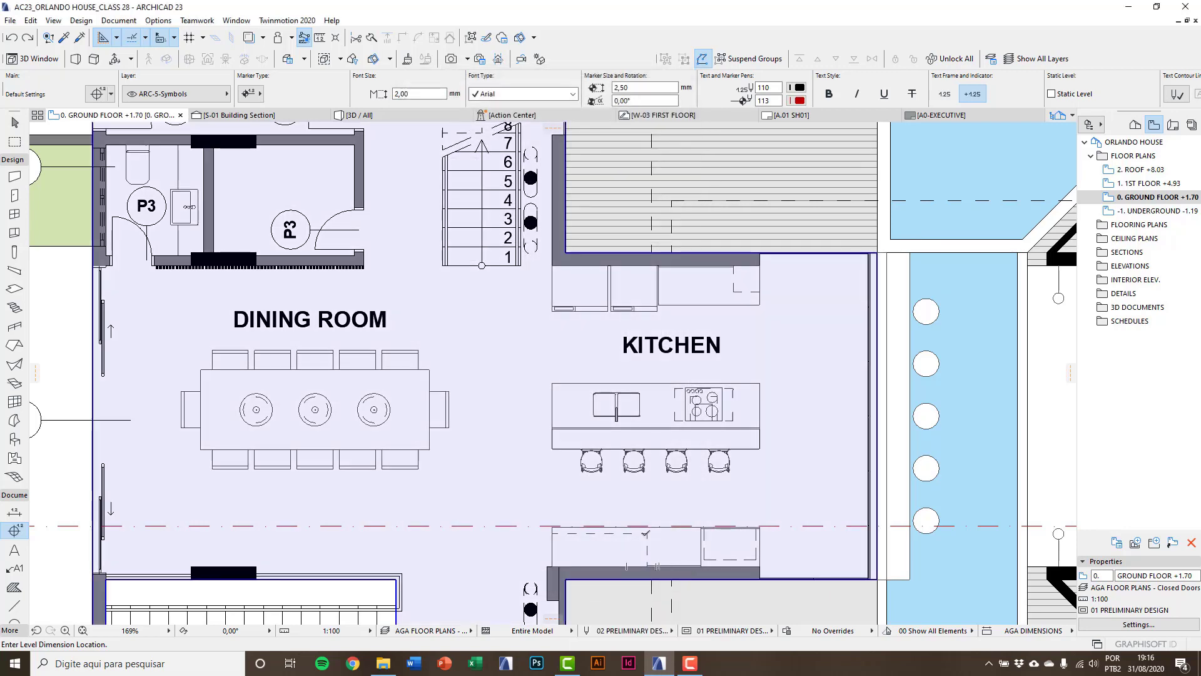
pyautogui.moveTo(678, 565); pyautogui.dragTo(593, 561, button='middle')
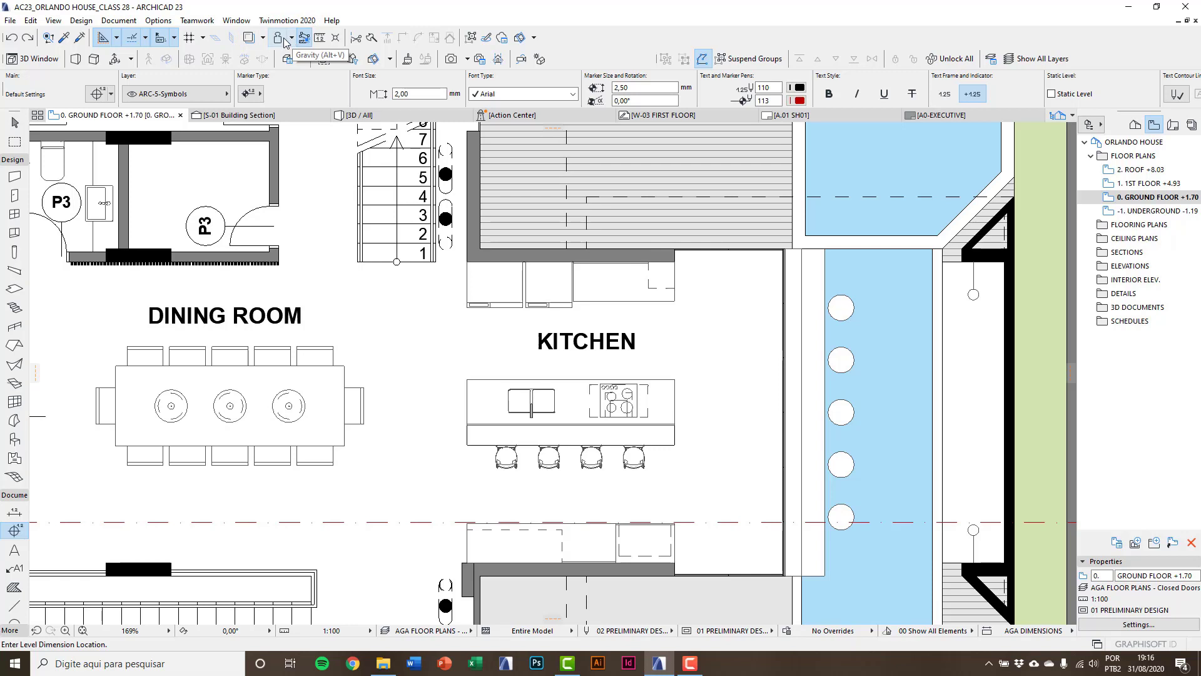
pyautogui.click(291, 39)
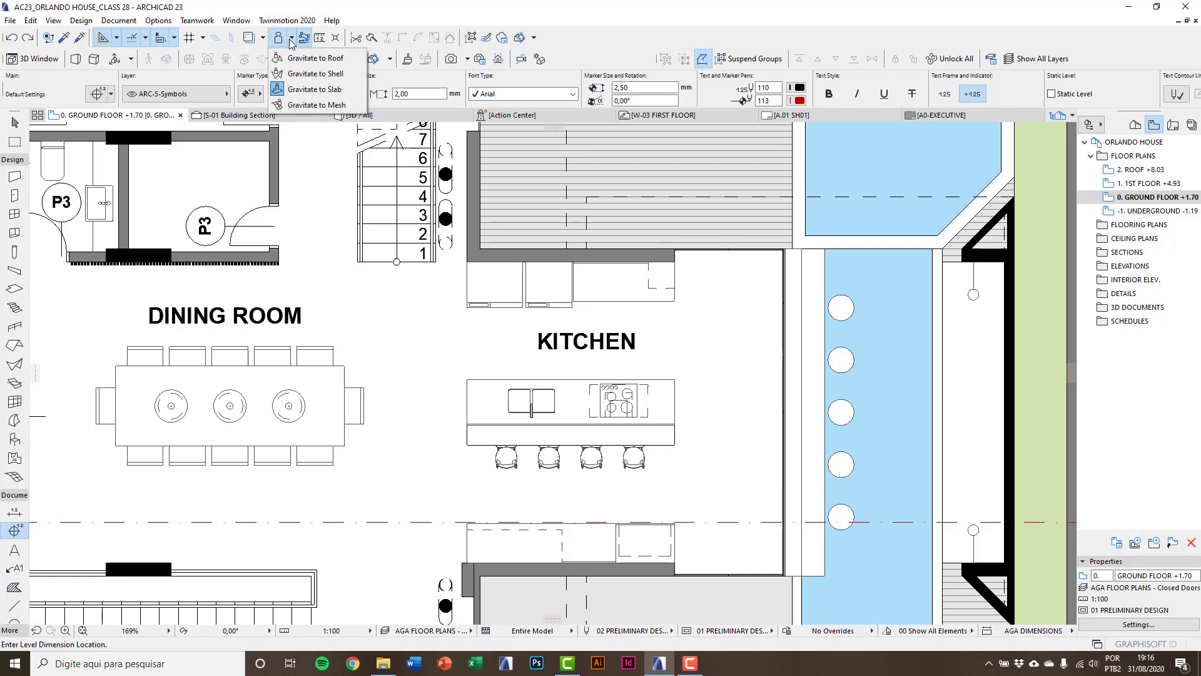
pyautogui.click(309, 90)
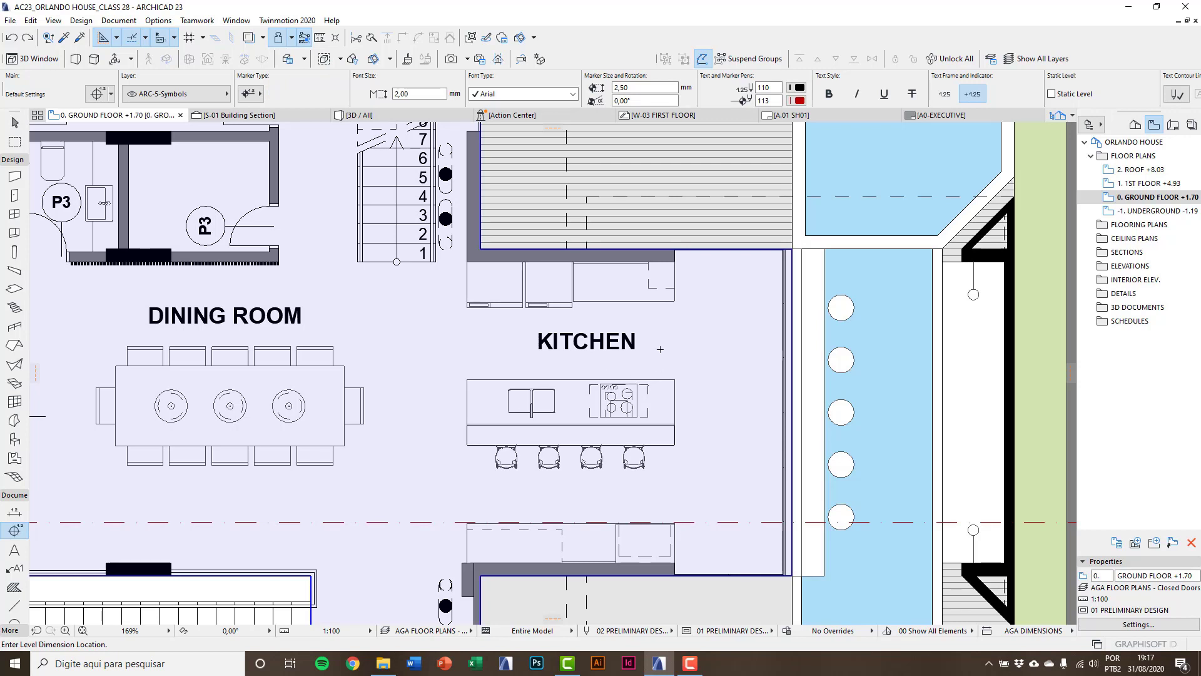
pyautogui.click(662, 351)
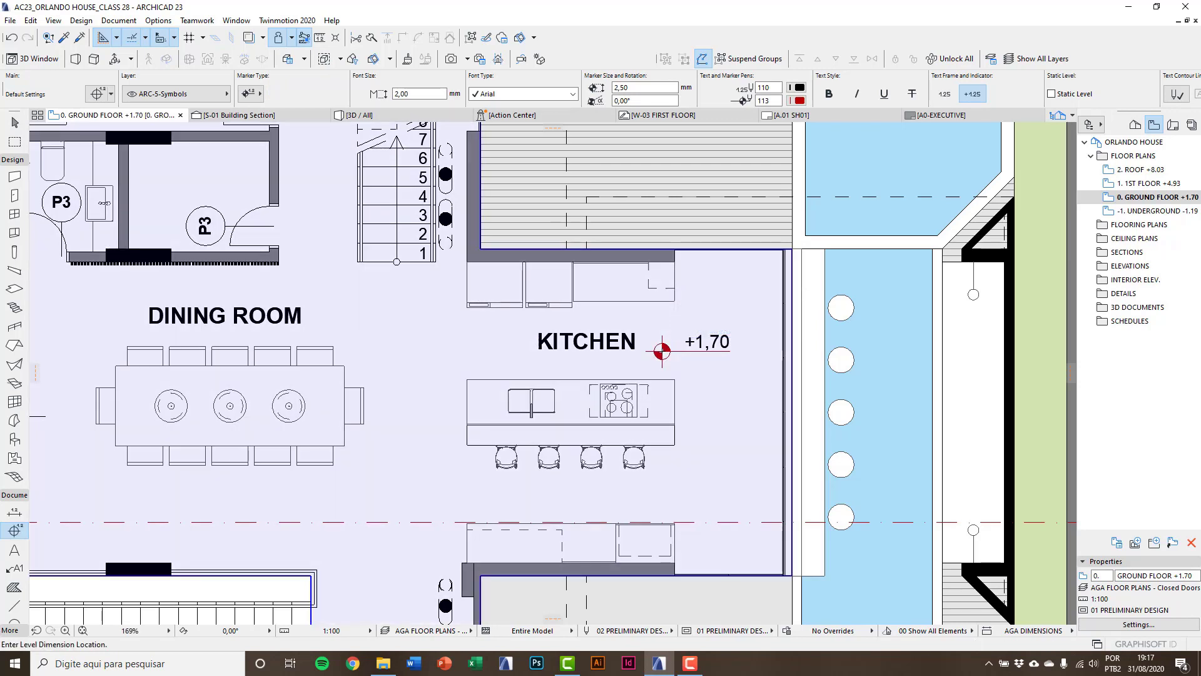
pyautogui.moveTo(662, 351); pyautogui.dragTo(639, 347, button='middle')
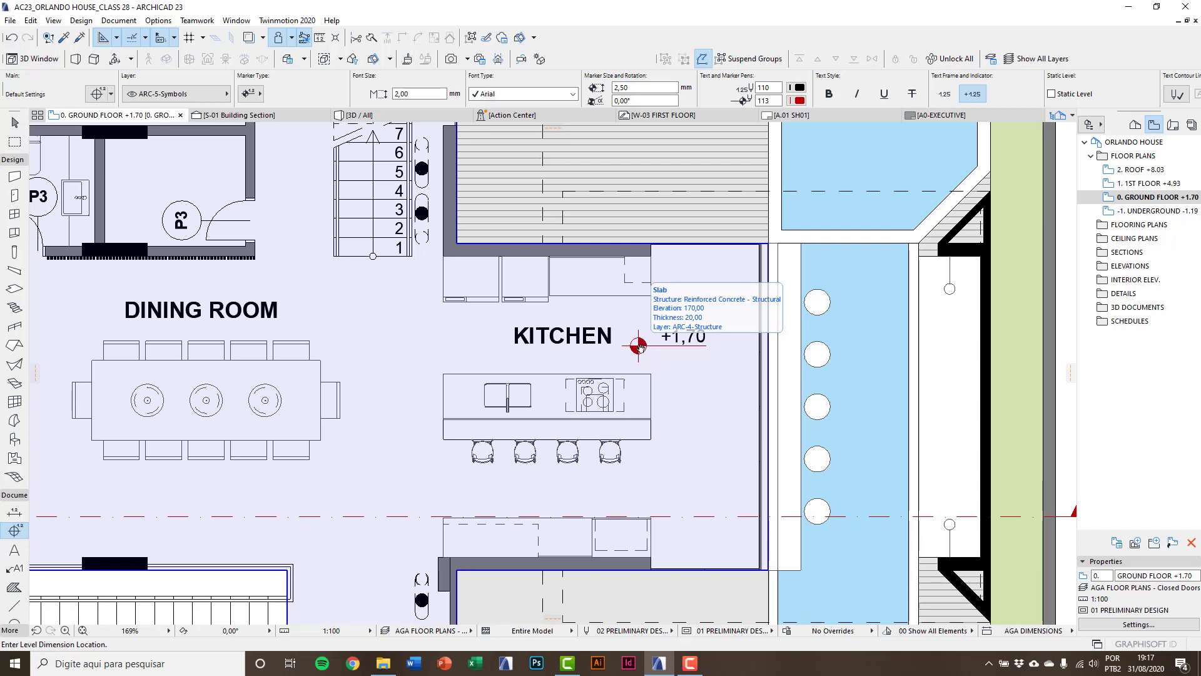
pyautogui.press('Escape')
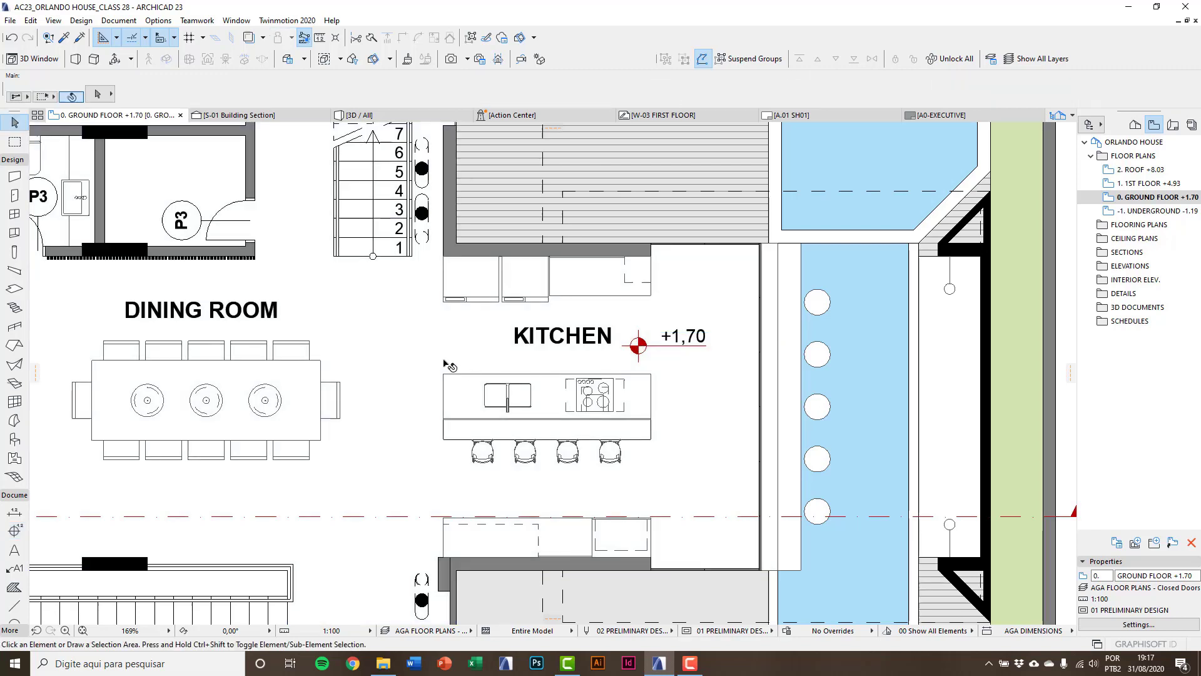
pyautogui.click(638, 345)
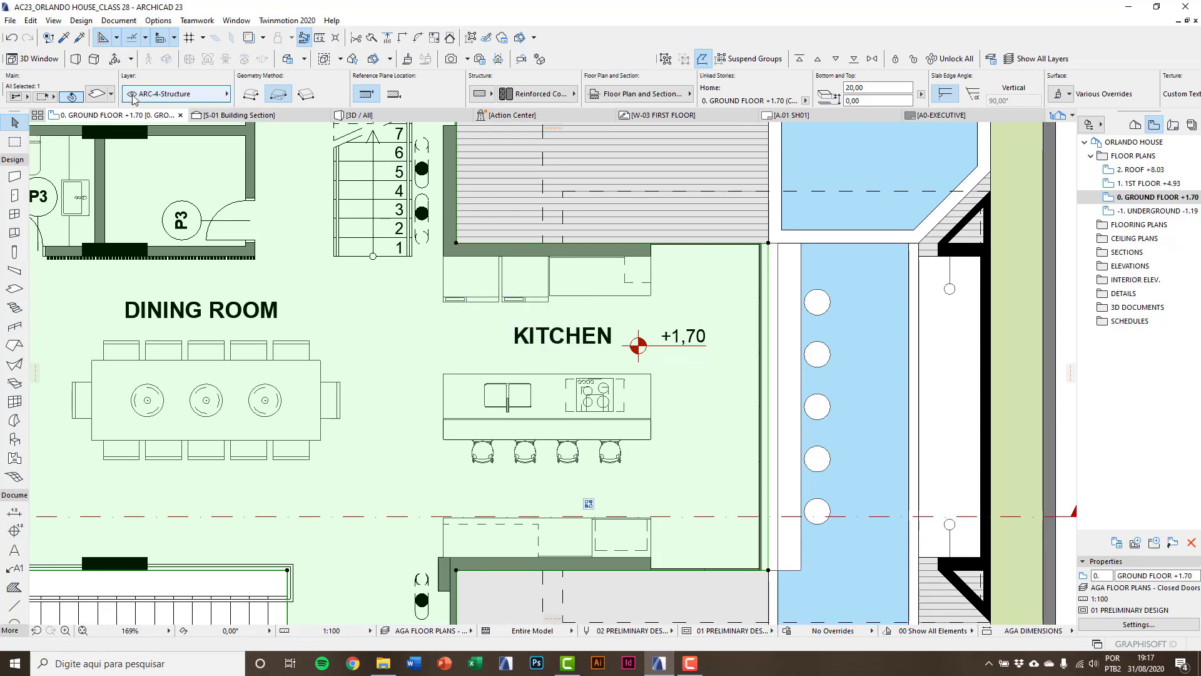
pyautogui.doubleClick(429, 262)
pyautogui.doubleClick(388, 167)
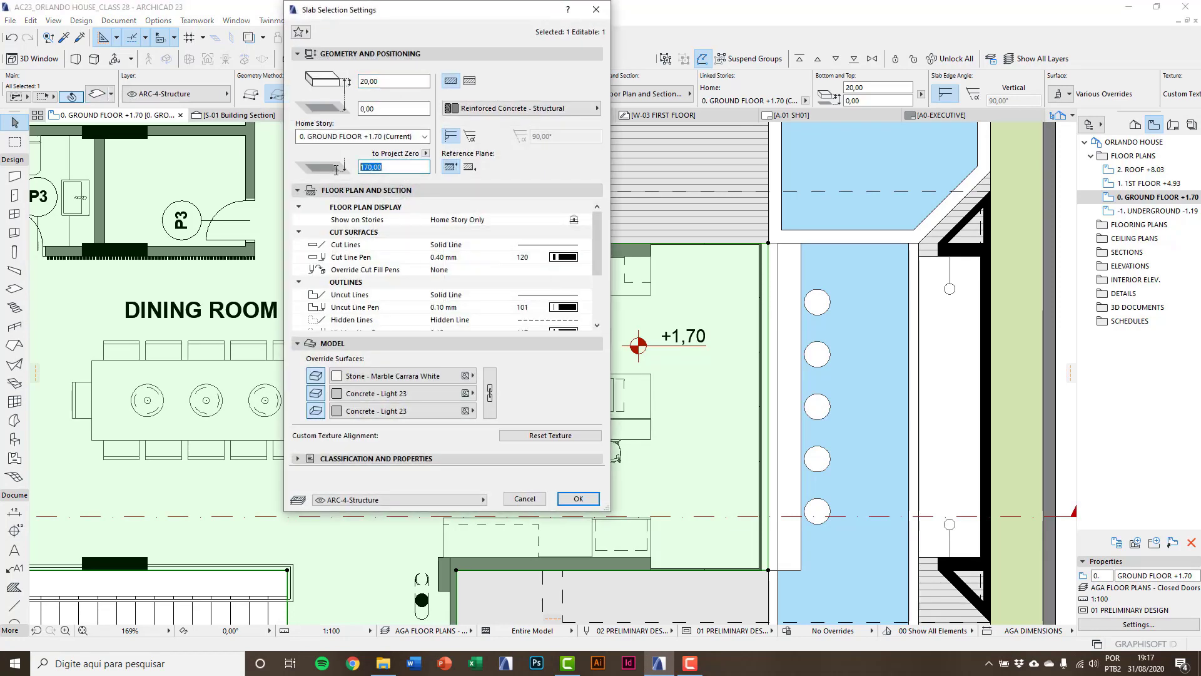
pyautogui.write('180')
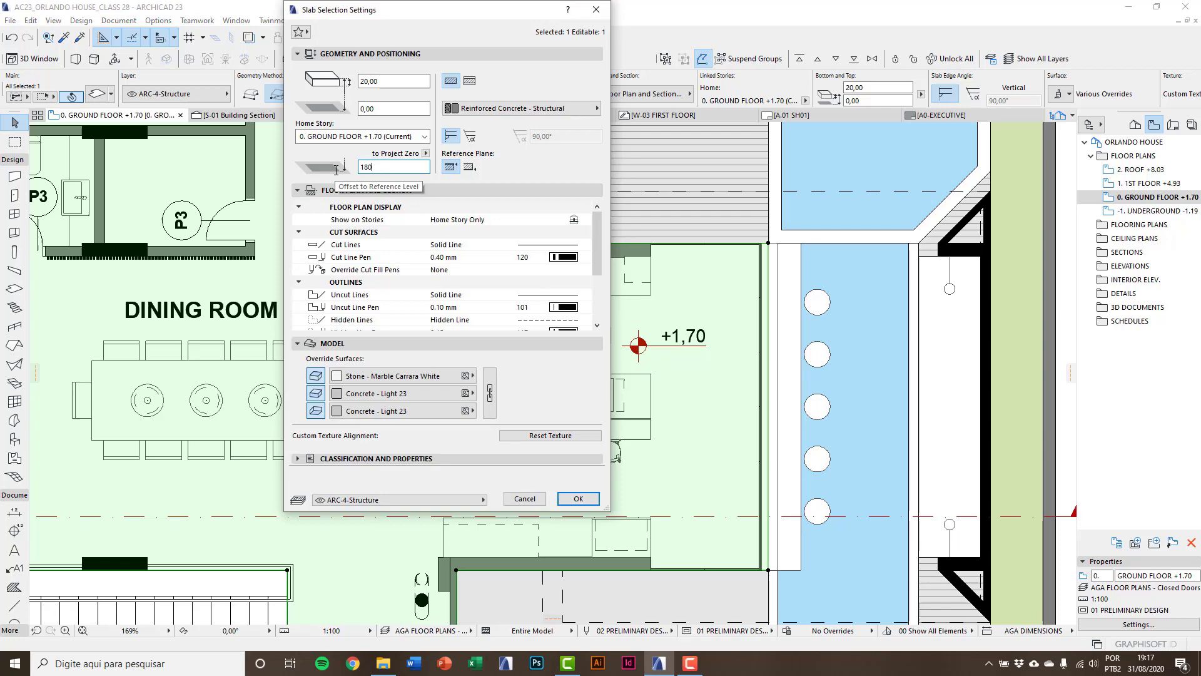
pyautogui.press('Return')
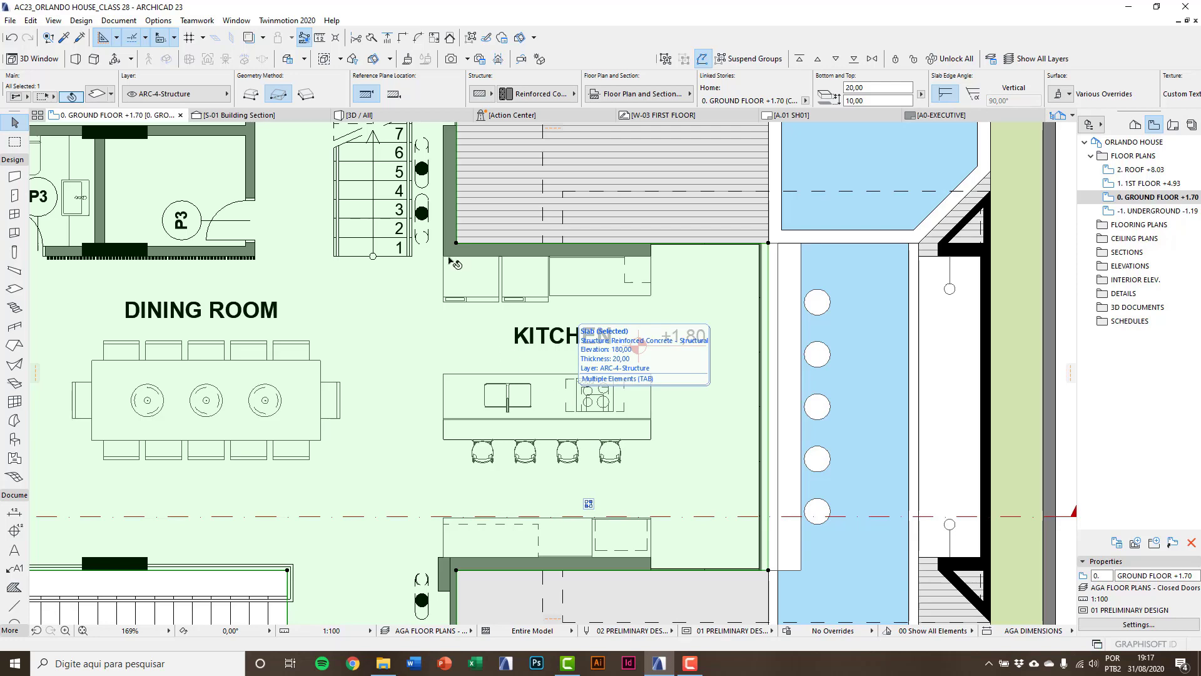
pyautogui.click(103, 98)
pyautogui.moveTo(428, 167); pyautogui.dragTo(350, 171)
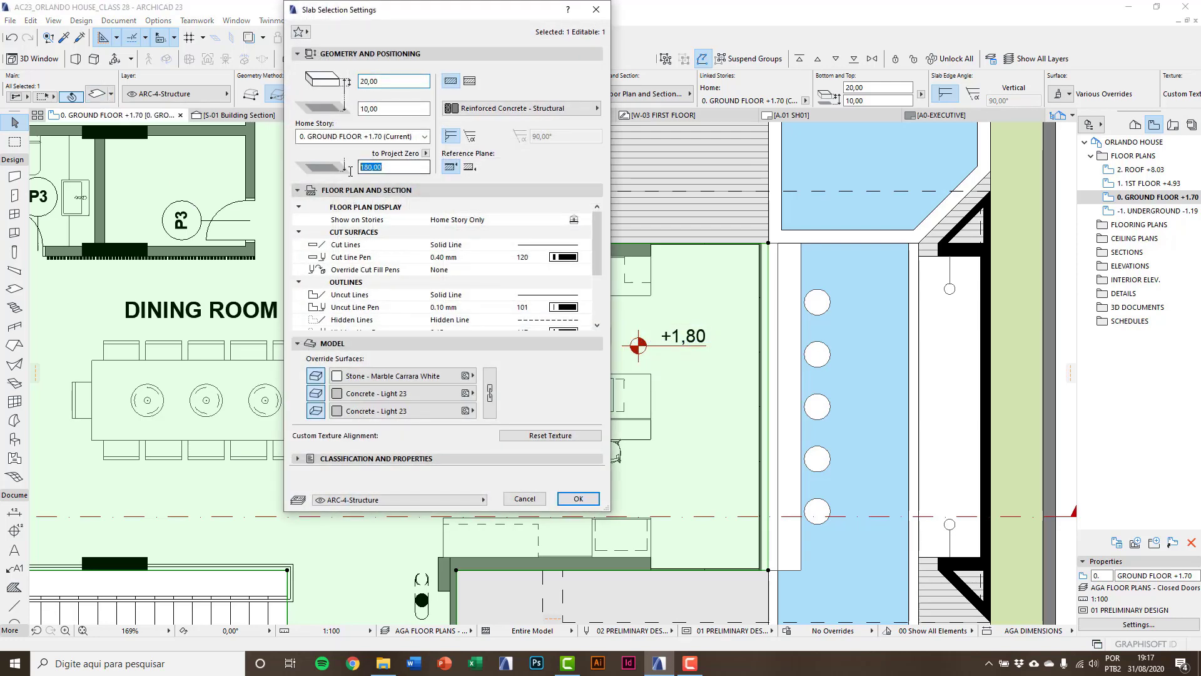
pyautogui.write('17')
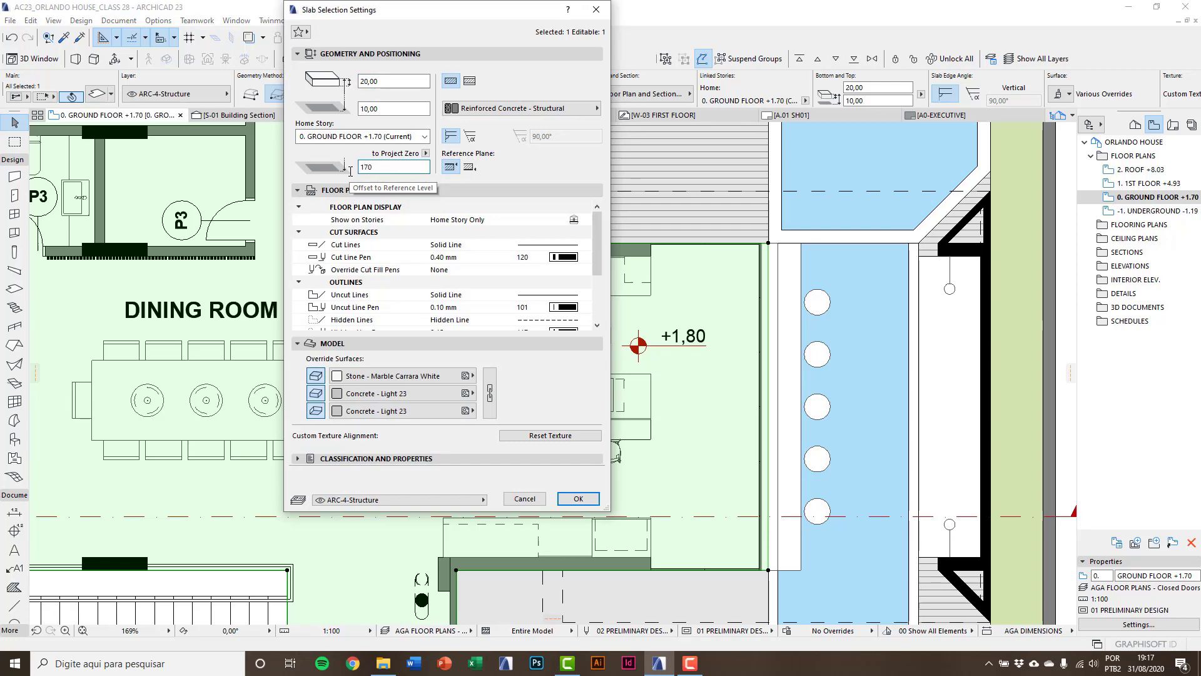
pyautogui.press('Return')
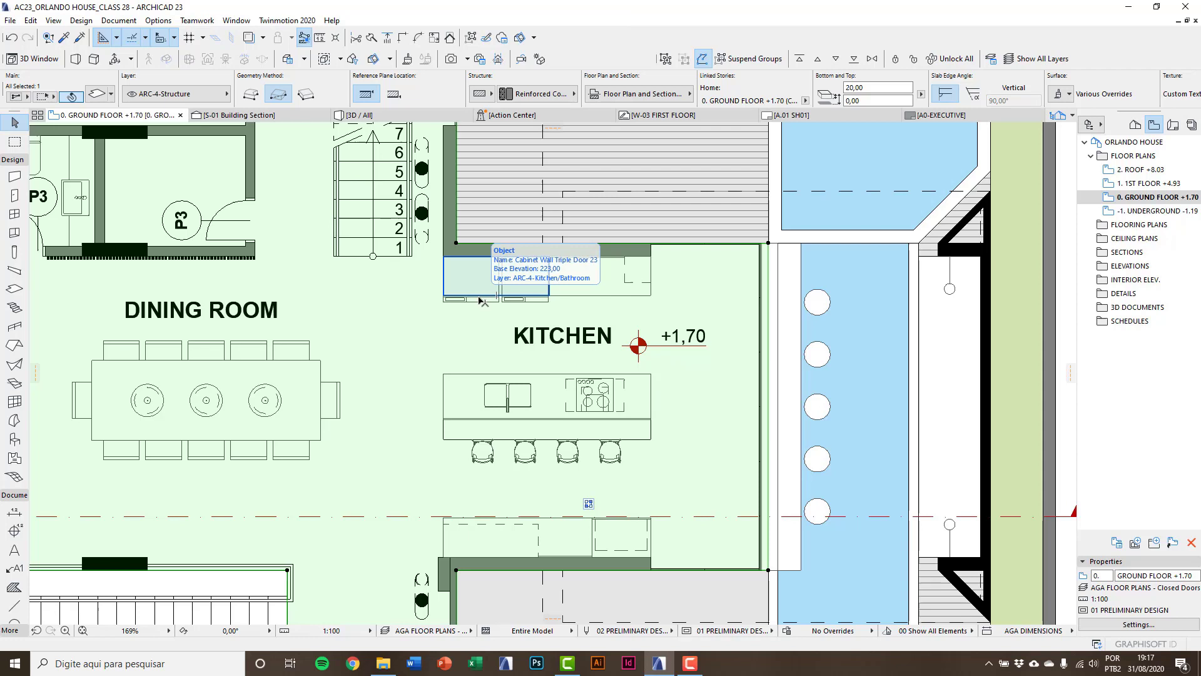
pyautogui.press('Escape')
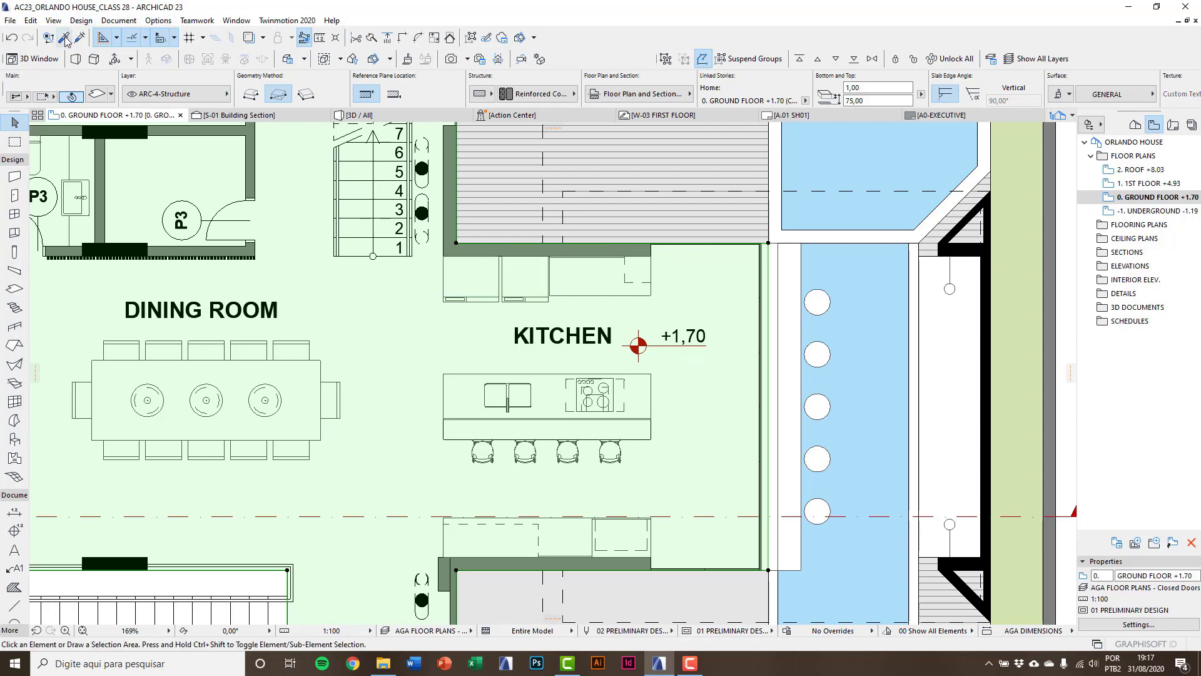
# Step: Reuse the kitchen marker's settings with slab gravity and place +1,60 on the ground floor slab
pyautogui.click(65, 40)
pyautogui.click(638, 345)
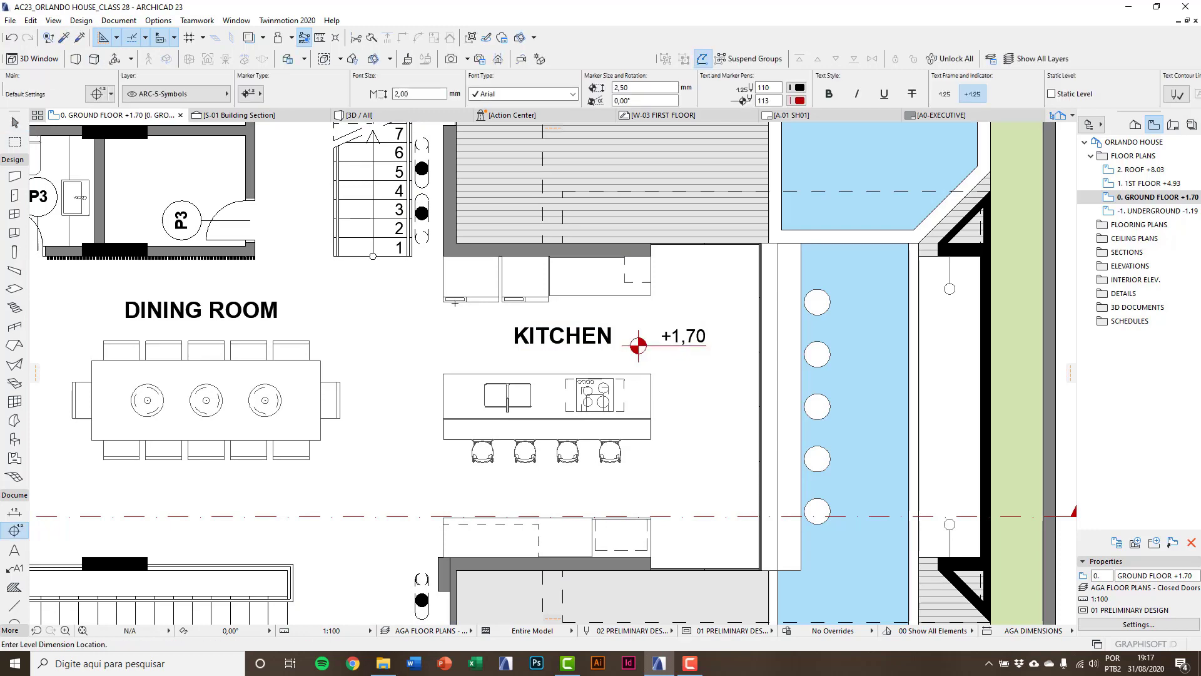
pyautogui.moveTo(455, 302); pyautogui.dragTo(545, 380, button='middle')
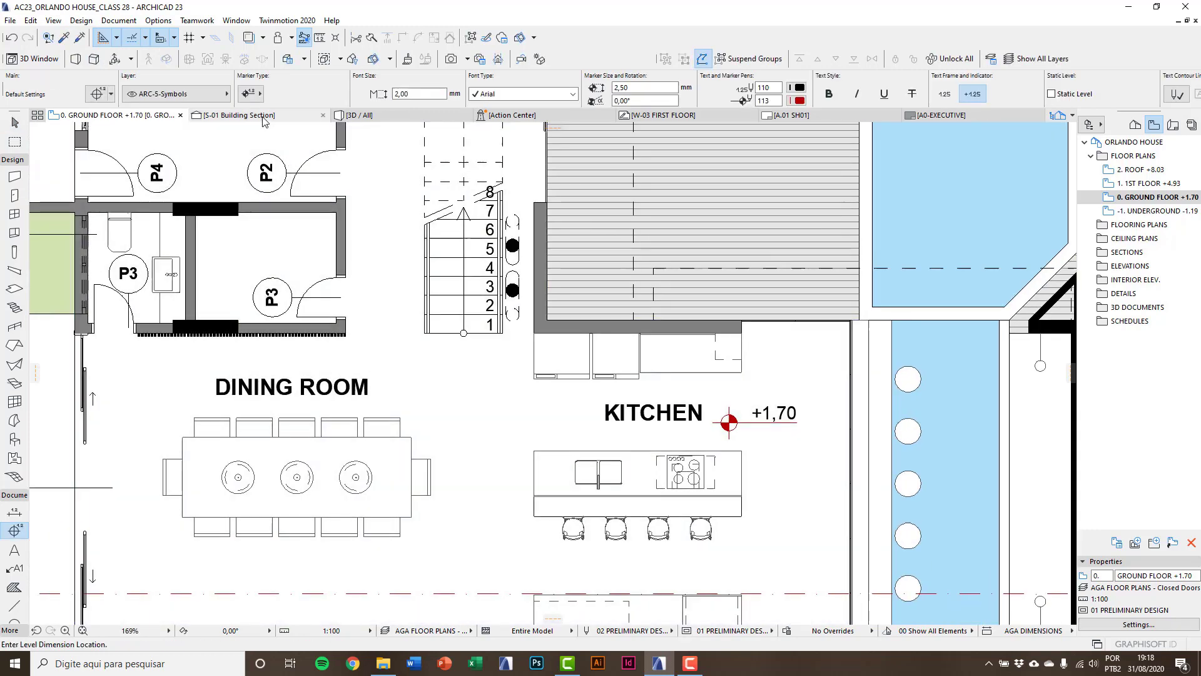
pyautogui.click(292, 37)
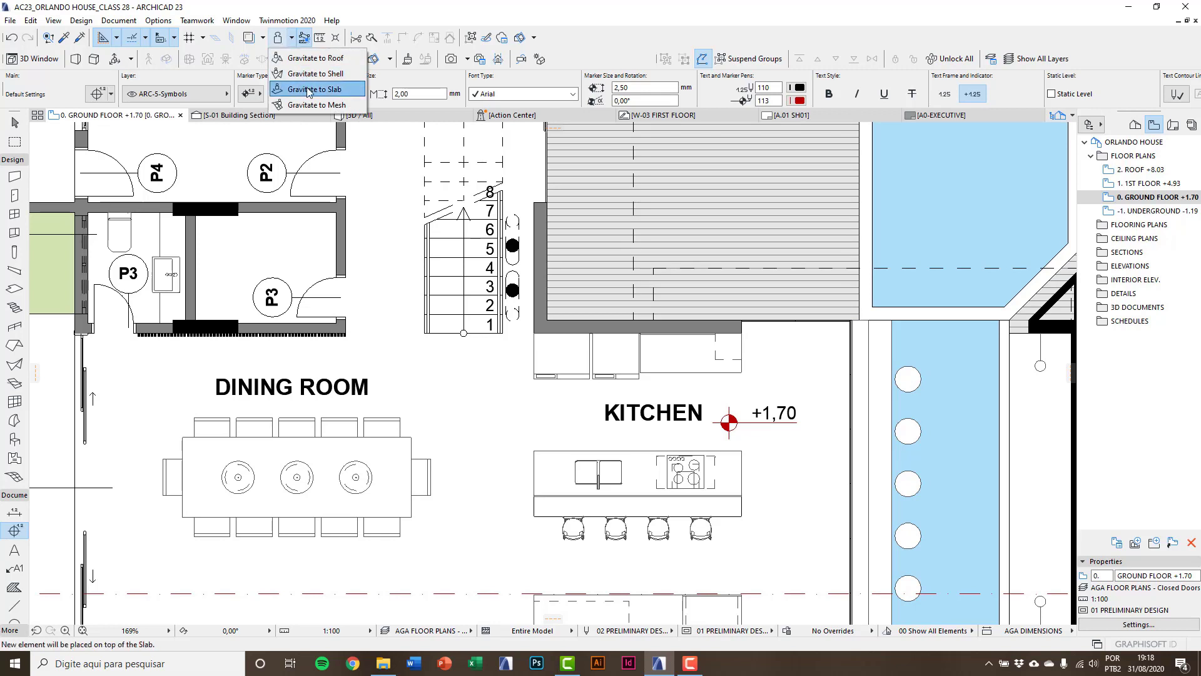
pyautogui.click(308, 90)
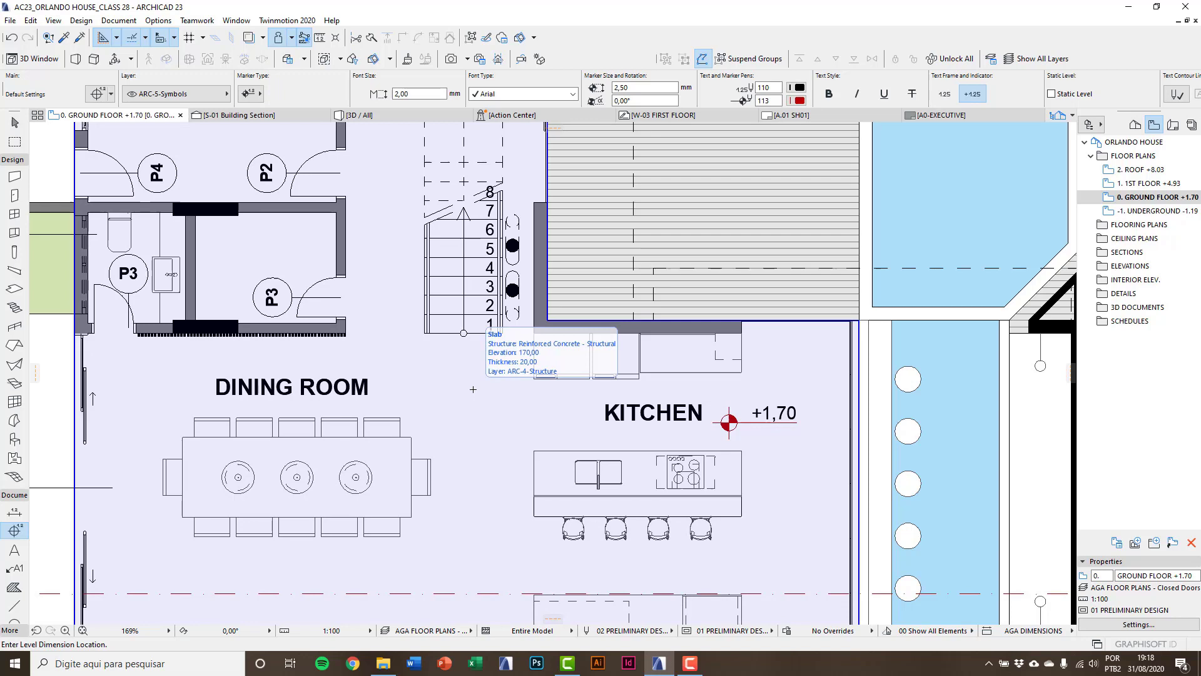
pyautogui.scroll(-5, 473, 389)
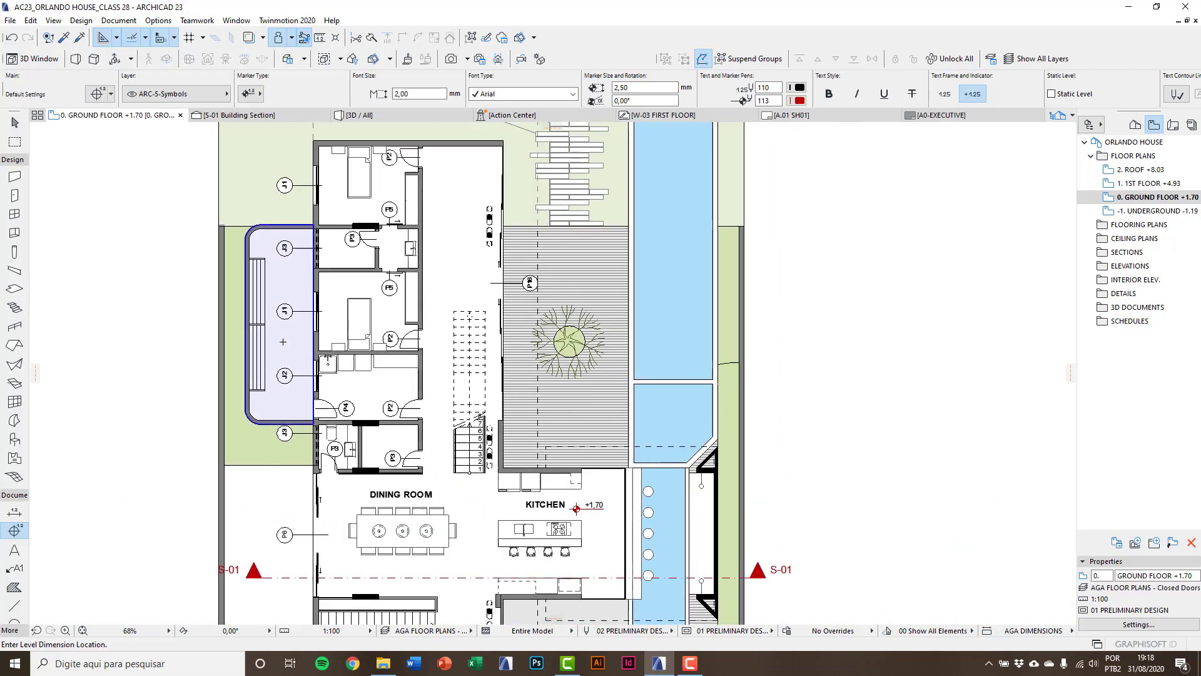
pyautogui.scroll(3, 283, 340)
pyautogui.click(283, 335)
pyautogui.scroll(3, 284, 334)
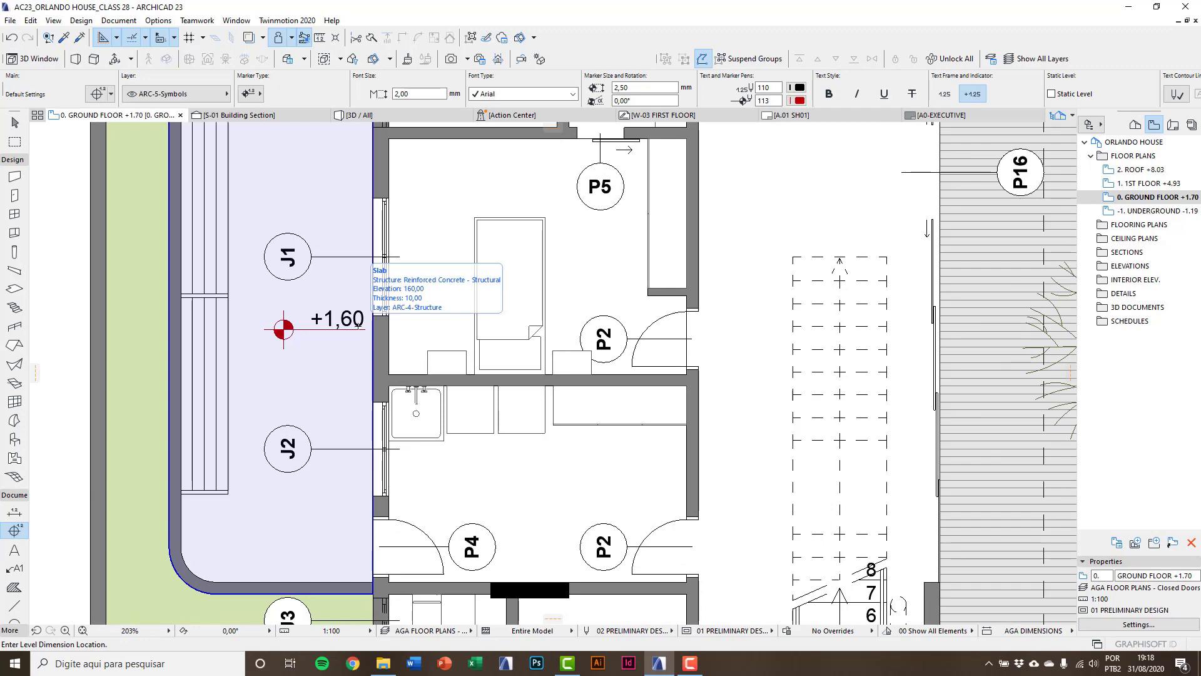
pyautogui.scroll(-3, 294, 353)
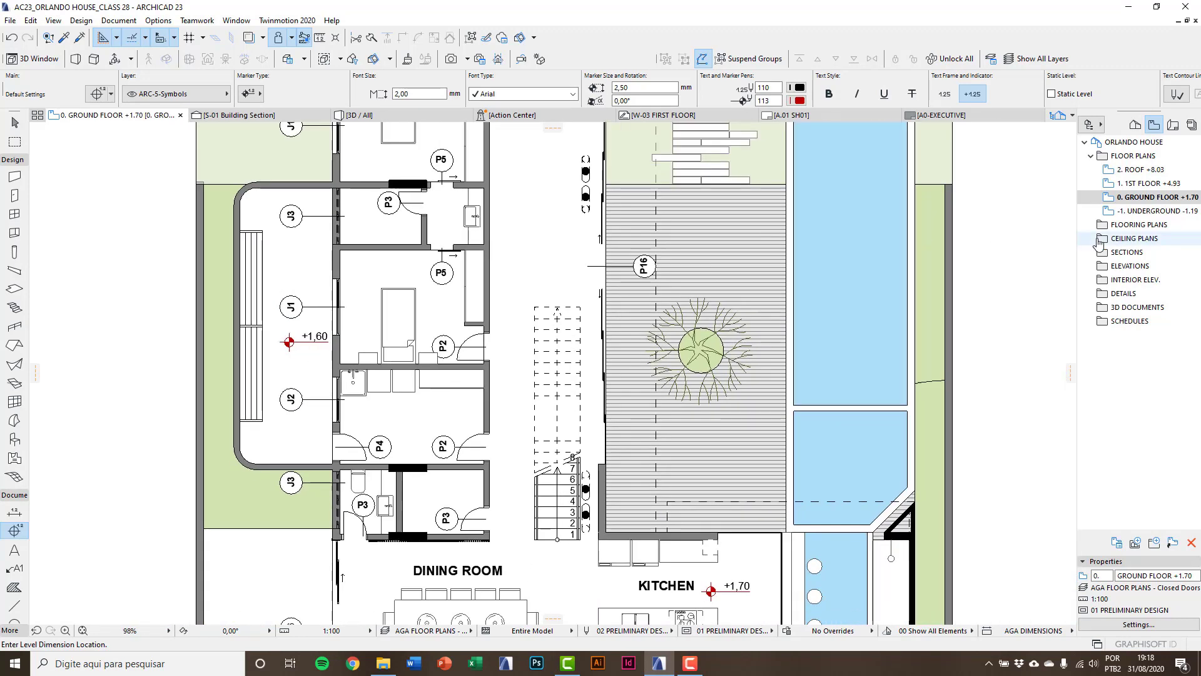
# Step: On the 1st floor plan, place a +4,93 level marker near the stair
pyautogui.doubleClick(1149, 182)
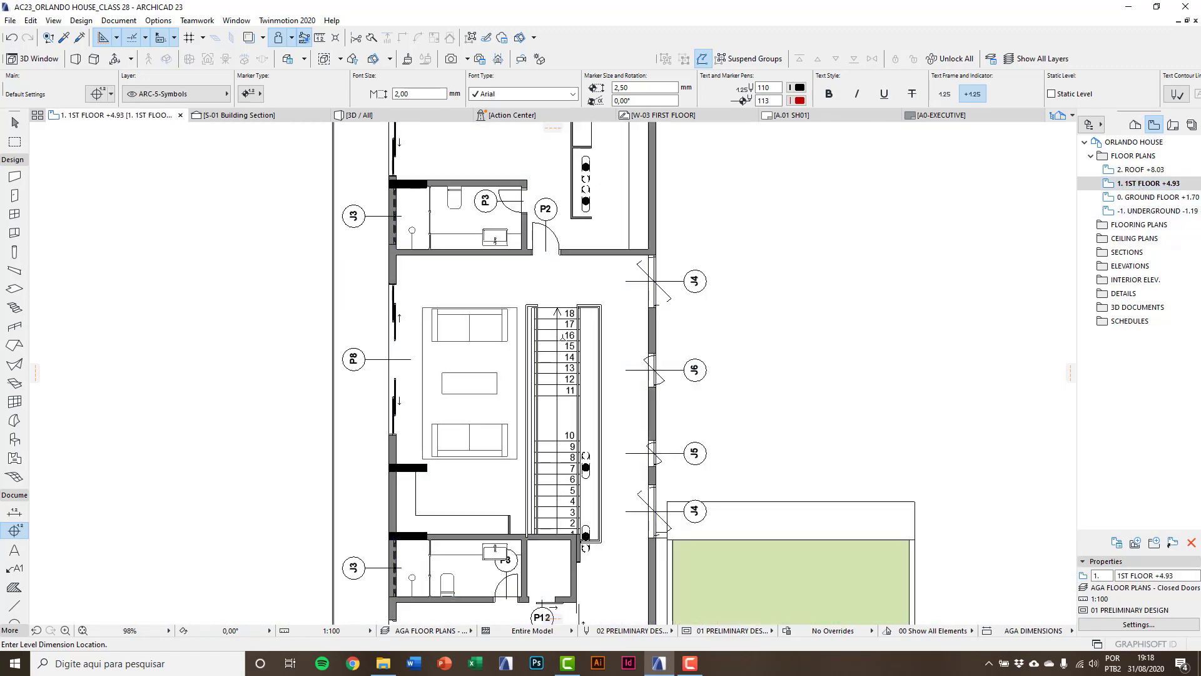
pyautogui.moveTo(496, 173); pyautogui.dragTo(457, 363, button='middle')
pyautogui.scroll(1, 457, 363)
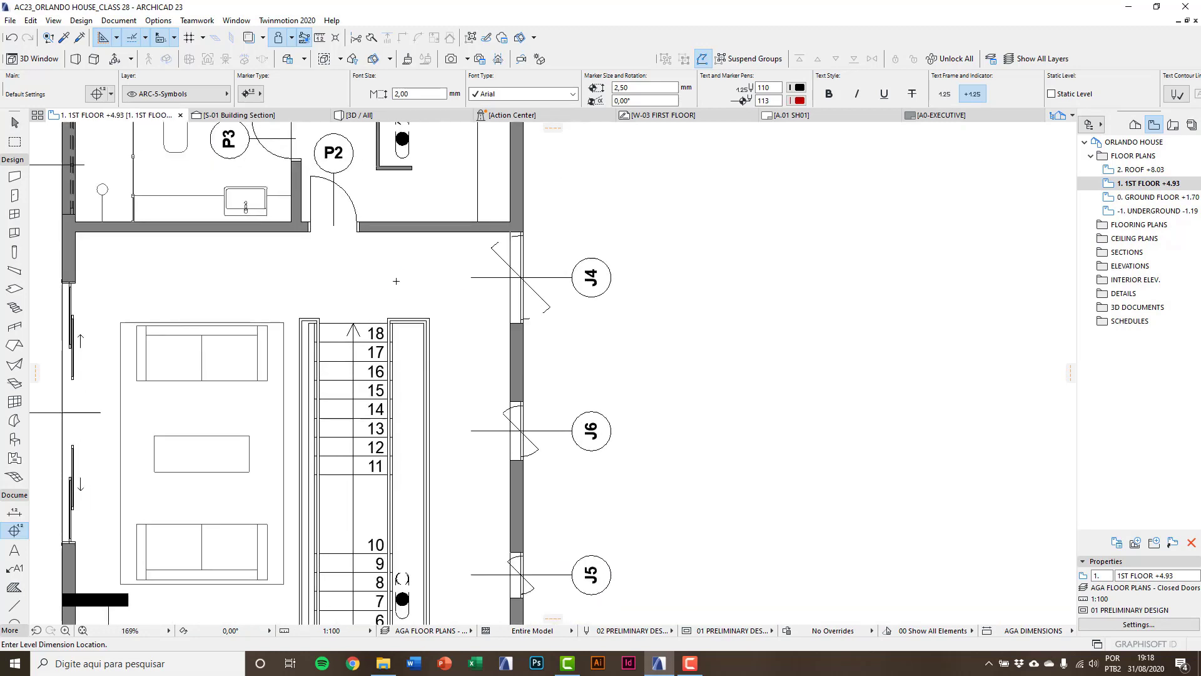
pyautogui.click(412, 293)
pyautogui.scroll(-3, 649, 237)
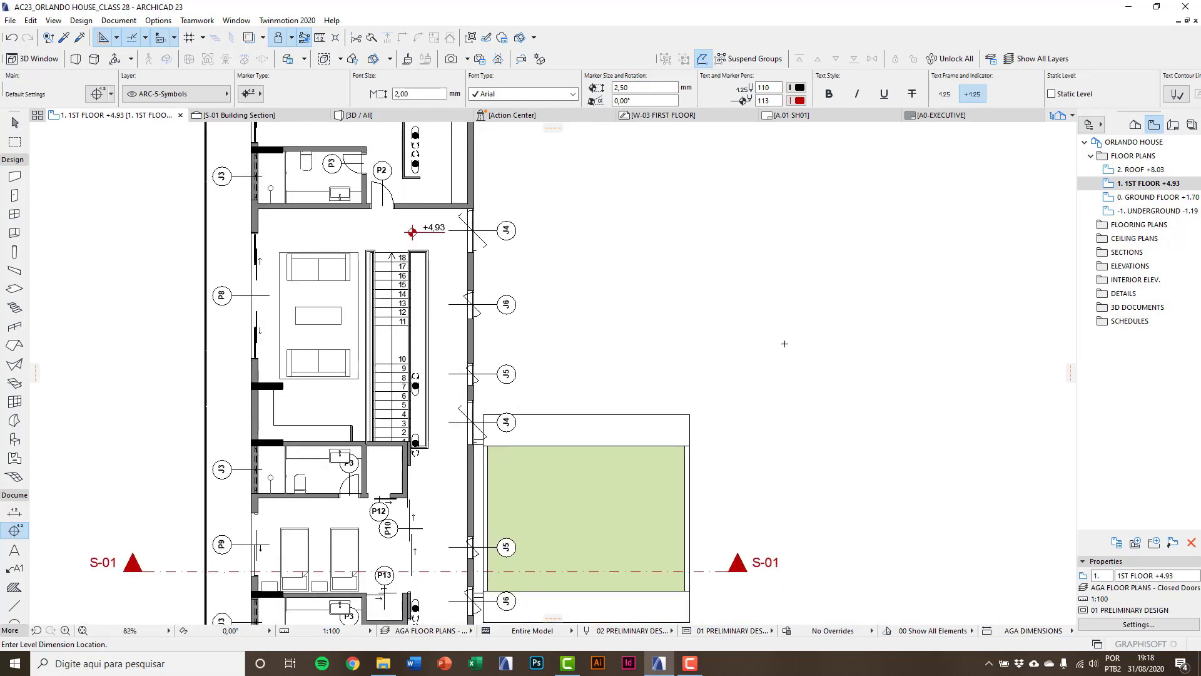
# Step: On the underground floor, place a -1,19 level marker on the slab and end the tool
pyautogui.click(1152, 210)
pyautogui.moveTo(438, 619); pyautogui.dragTo(437, 378, button='middle')
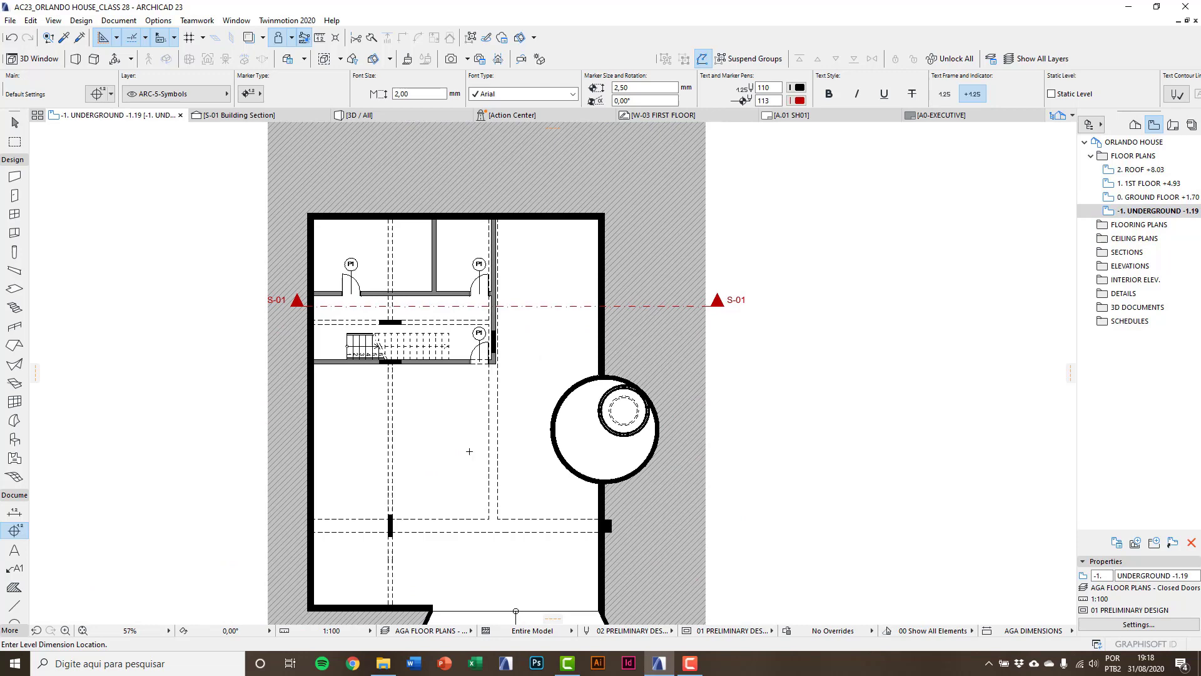
pyautogui.scroll(3, 424, 409)
pyautogui.click(423, 407)
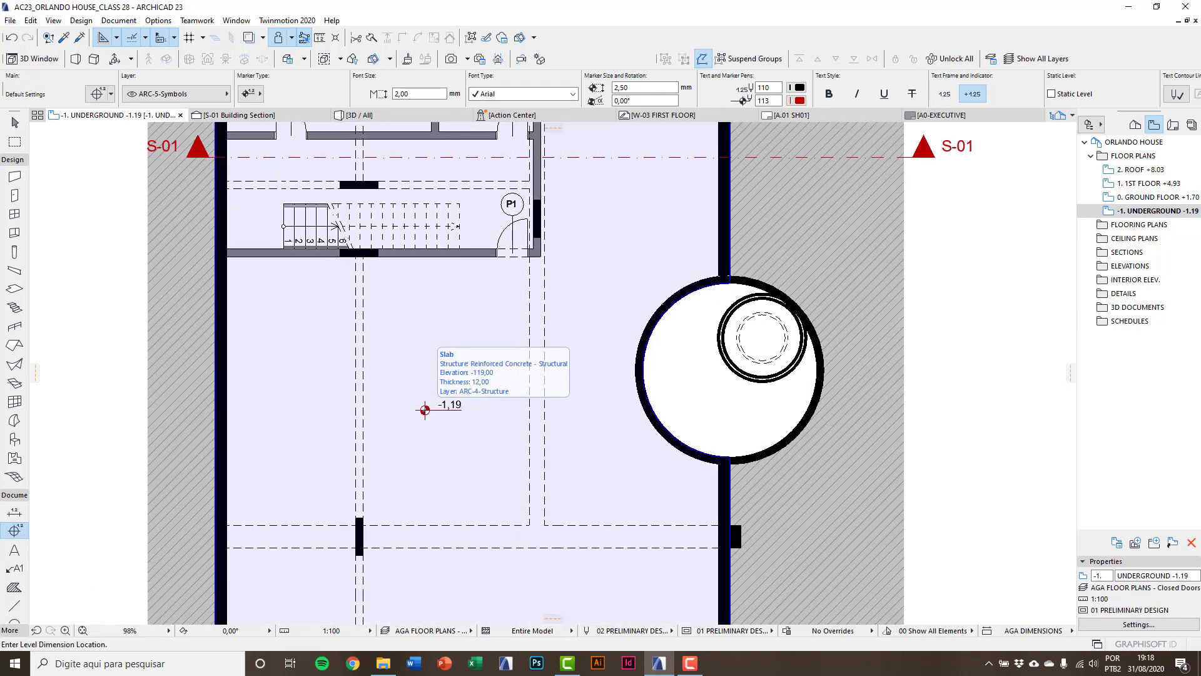
pyautogui.scroll(2, 423, 407)
pyautogui.scroll(2, 462, 417)
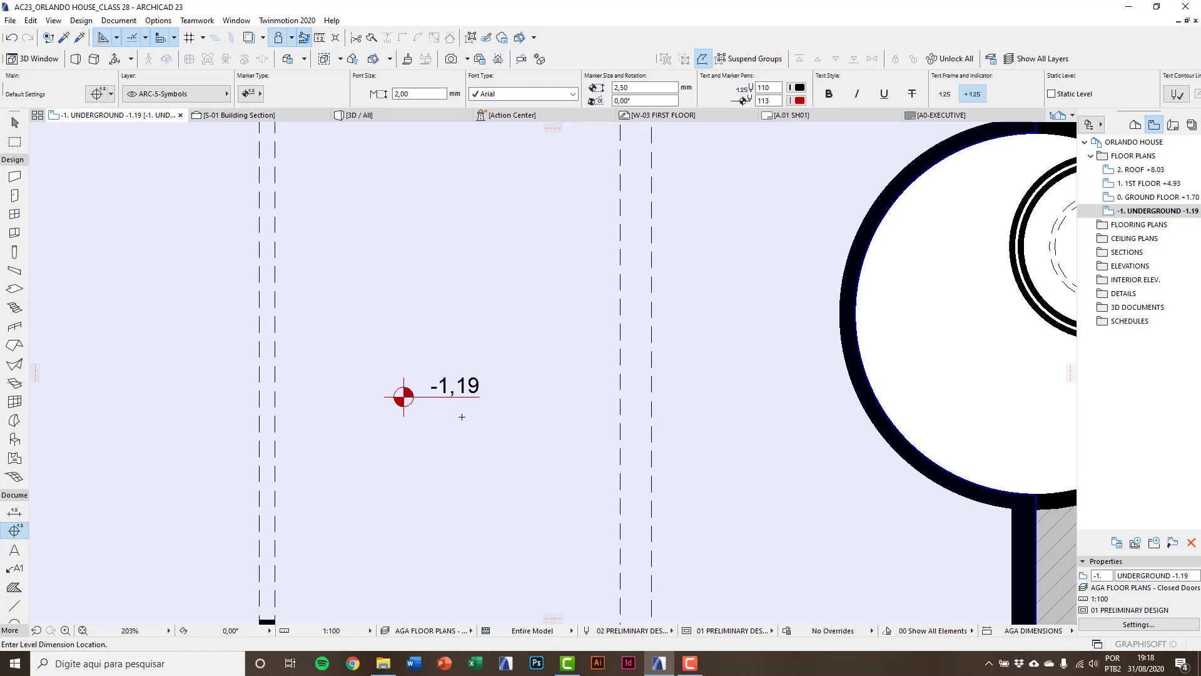
pyautogui.scroll(-2, 453, 436)
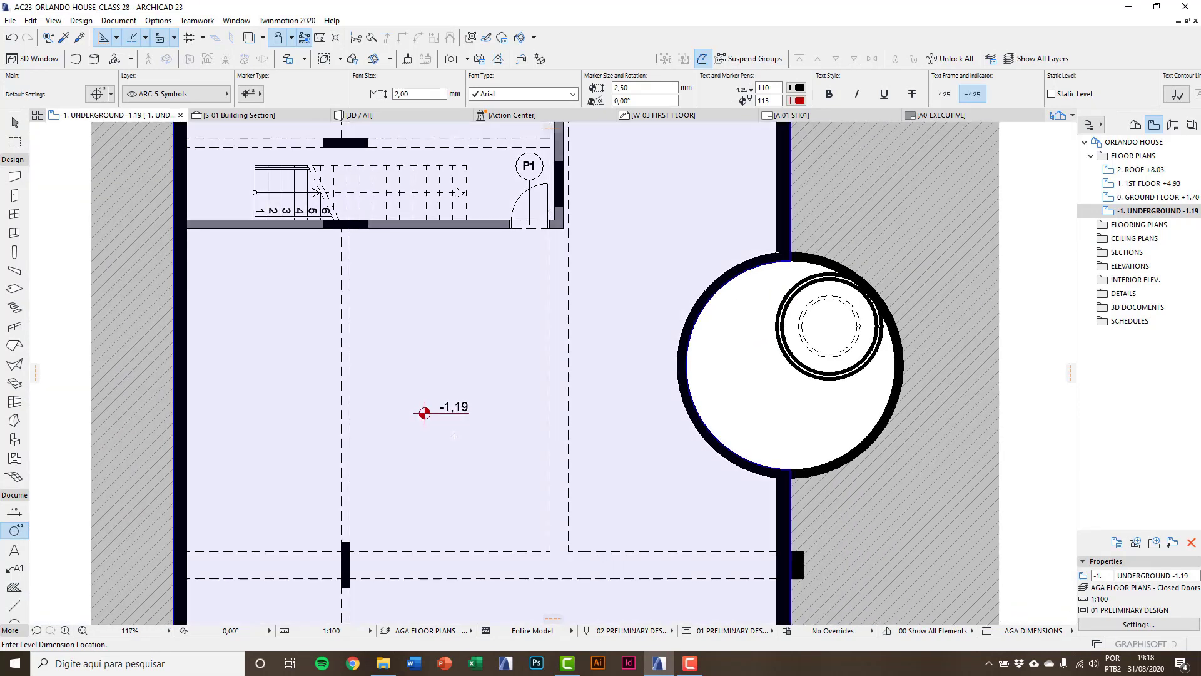
pyautogui.press('Escape')
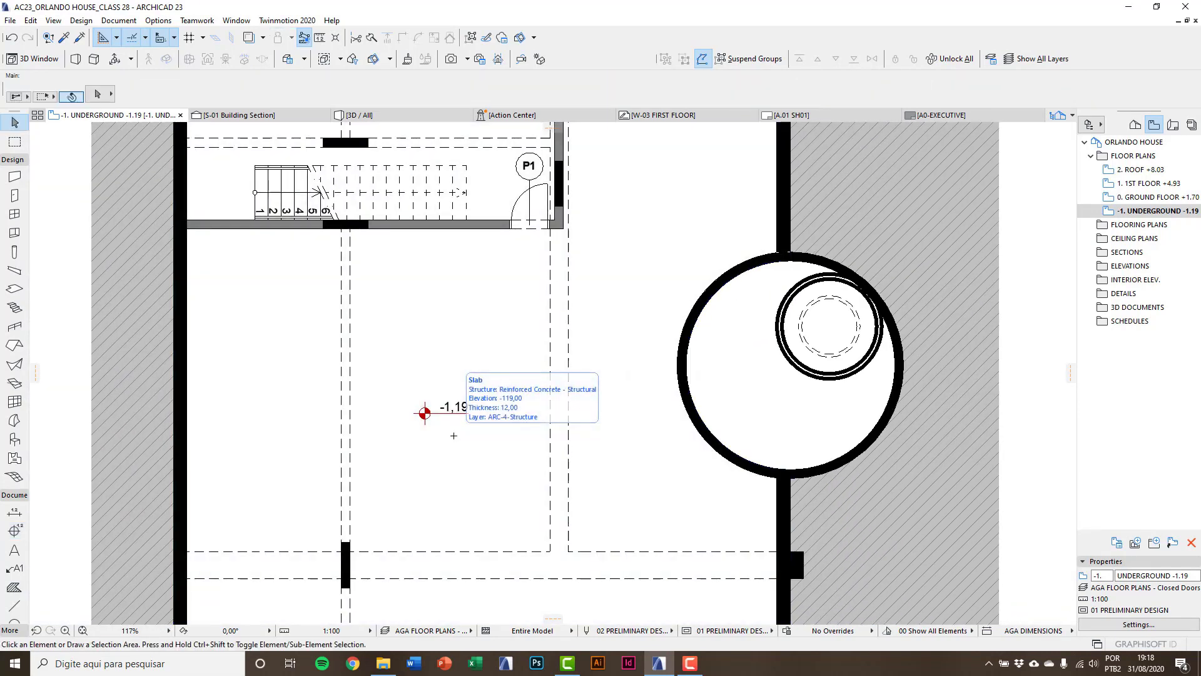
# Step: Open the ground floor, step up to the 1st floor, and frame the bedrooms, stair and corridor
pyautogui.click(1149, 198)
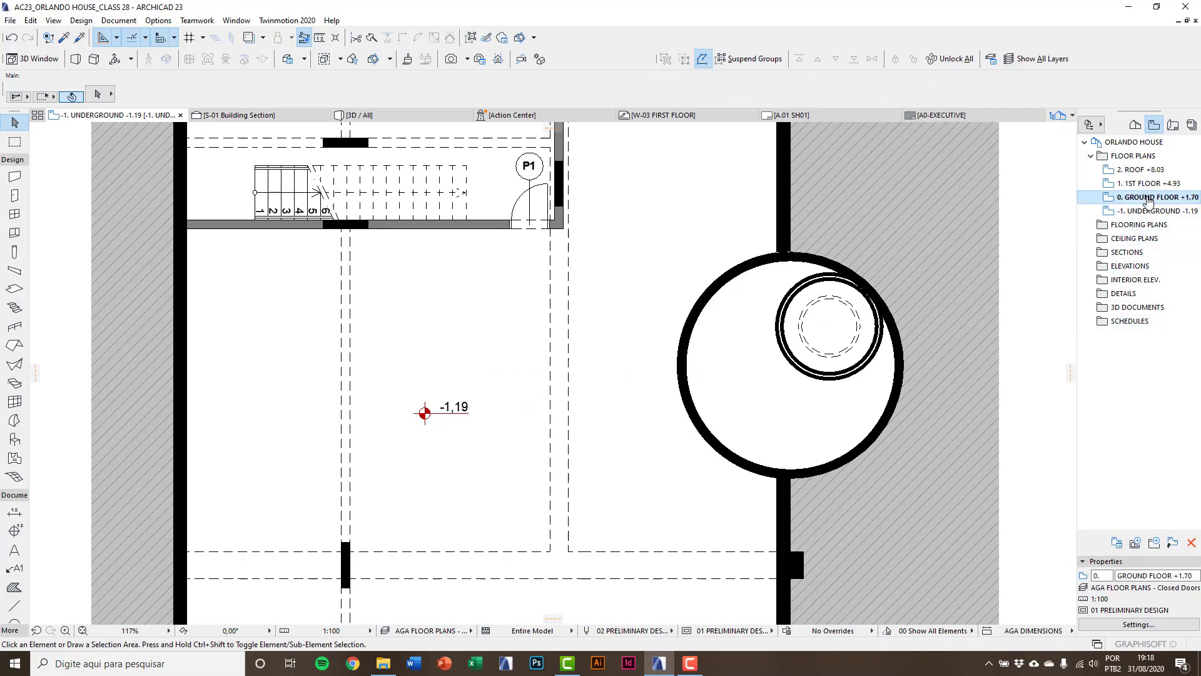
pyautogui.doubleClick(1149, 198)
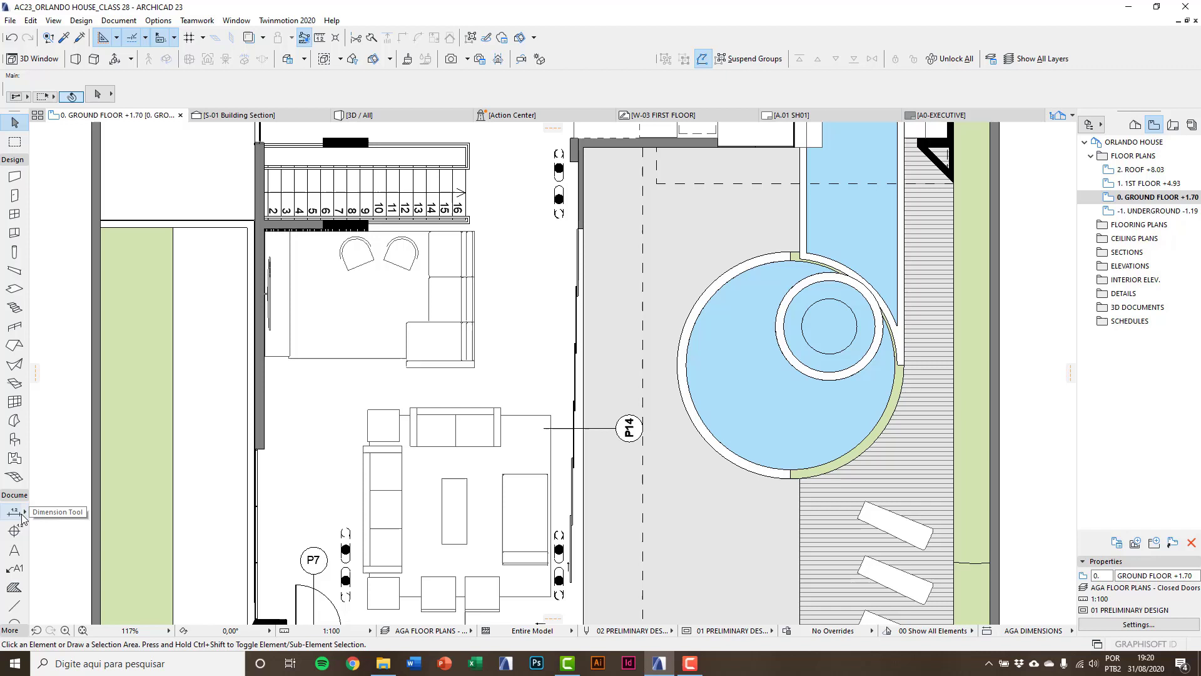
pyautogui.hotkey('ctrl', 'Up')
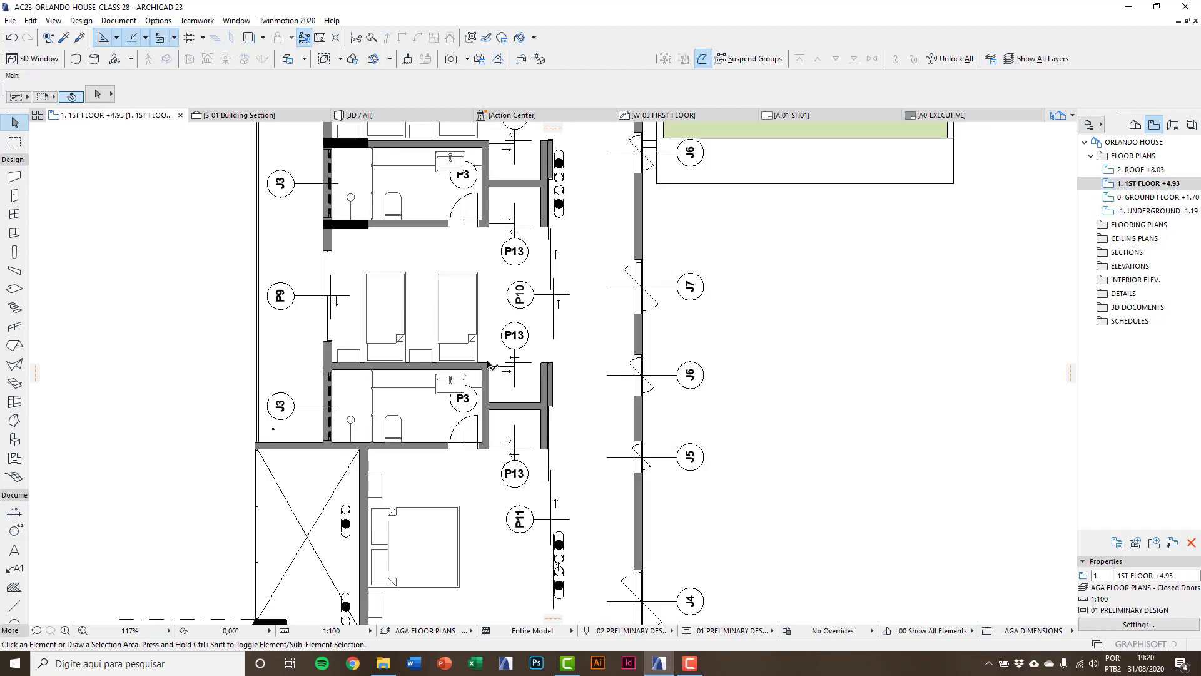
pyautogui.moveTo(495, 327); pyautogui.dragTo(493, 453, button='middle')
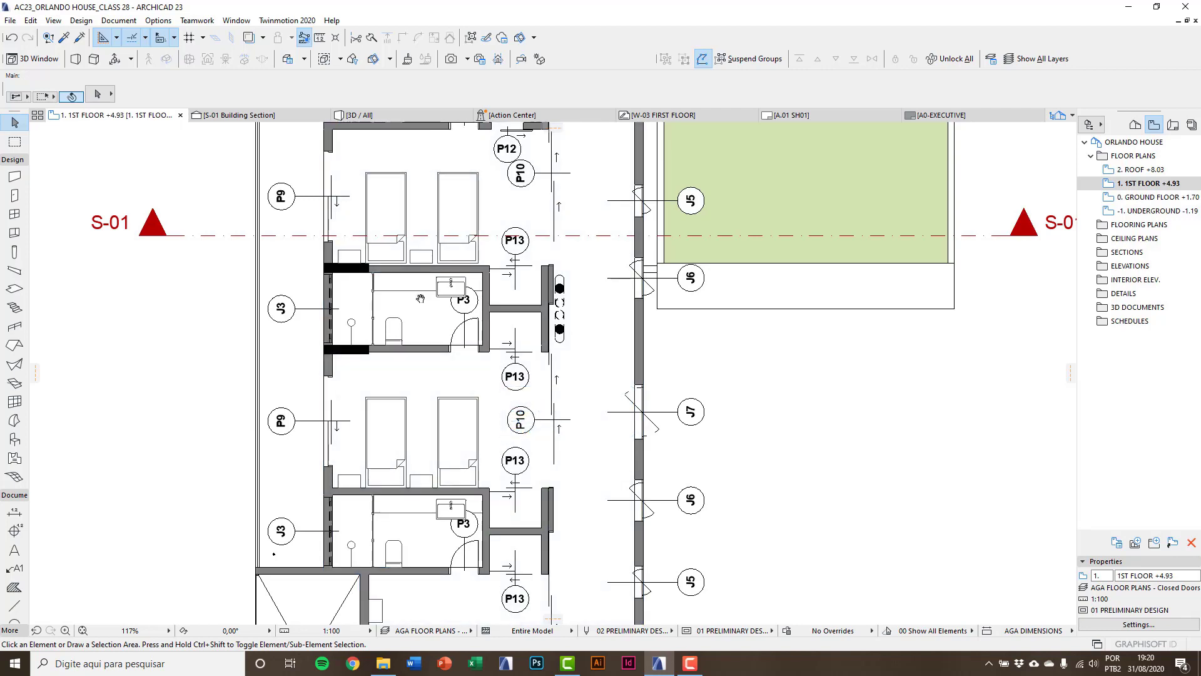
pyautogui.scroll(-4, 492, 453)
pyautogui.moveTo(539, 275); pyautogui.dragTo(413, 432, button='middle')
pyautogui.scroll(4, 201, 308)
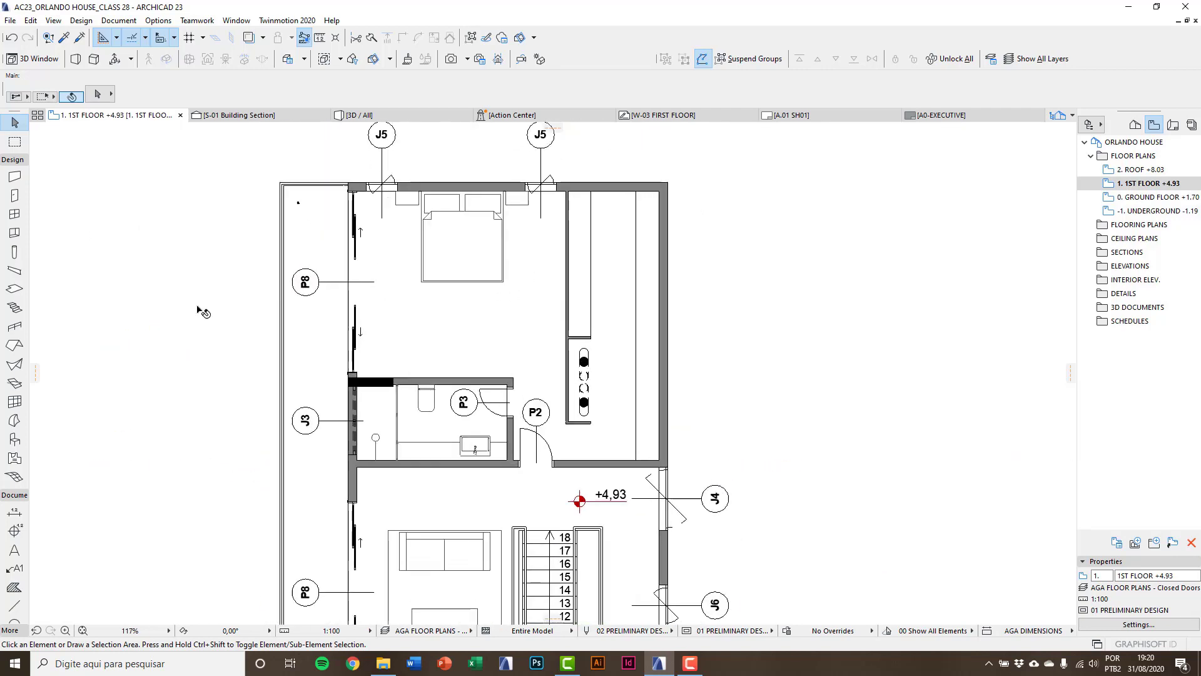
# Step: Open the Dimension tool's default settings and move and enlarge the dialog beside the plan
pyautogui.click(15, 515)
pyautogui.doubleClick(15, 515)
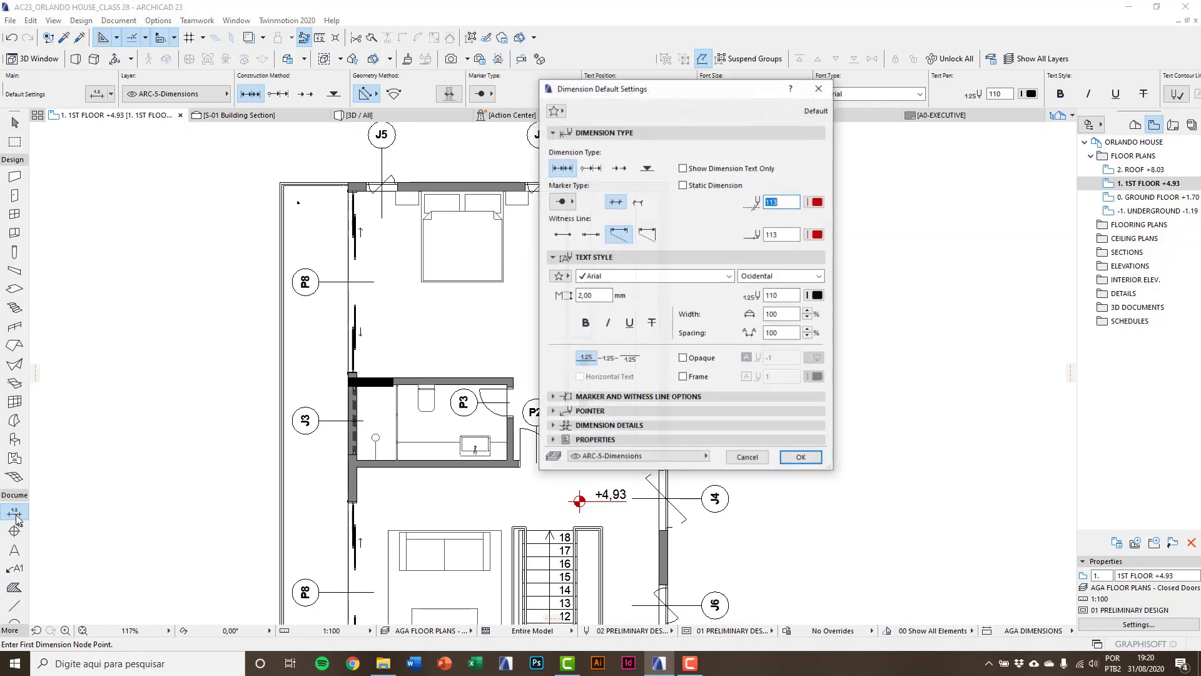
pyautogui.moveTo(600, 88); pyautogui.dragTo(319, 143)
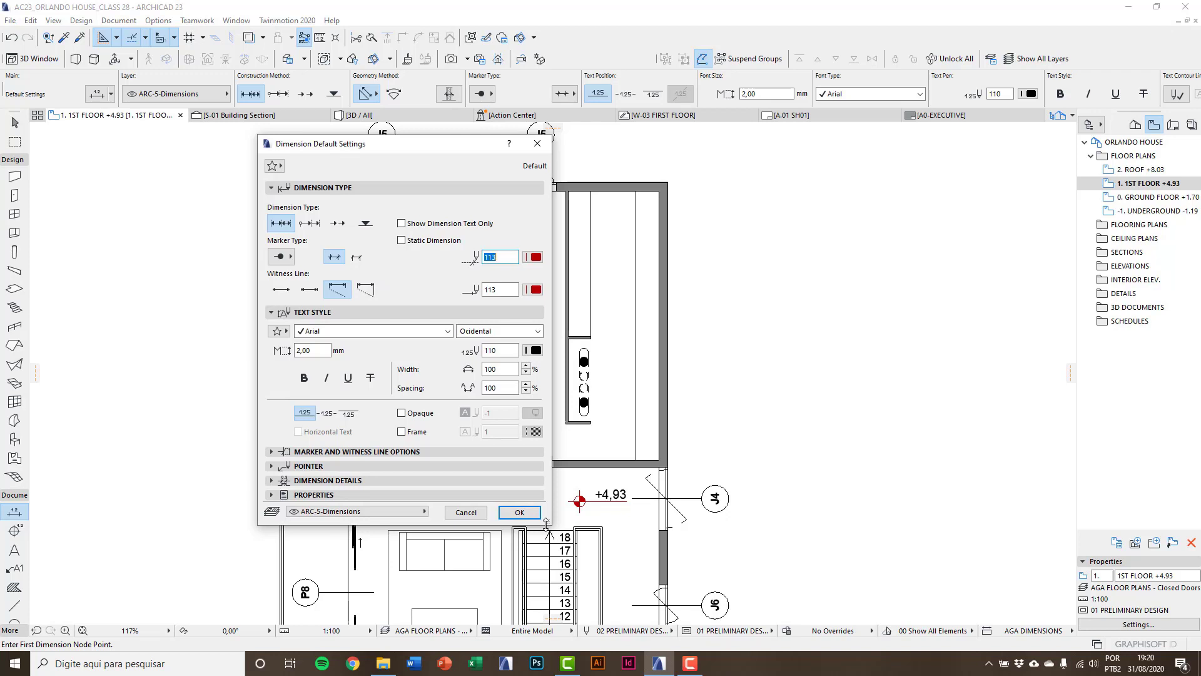
pyautogui.moveTo(544, 522); pyautogui.dragTo(571, 589)
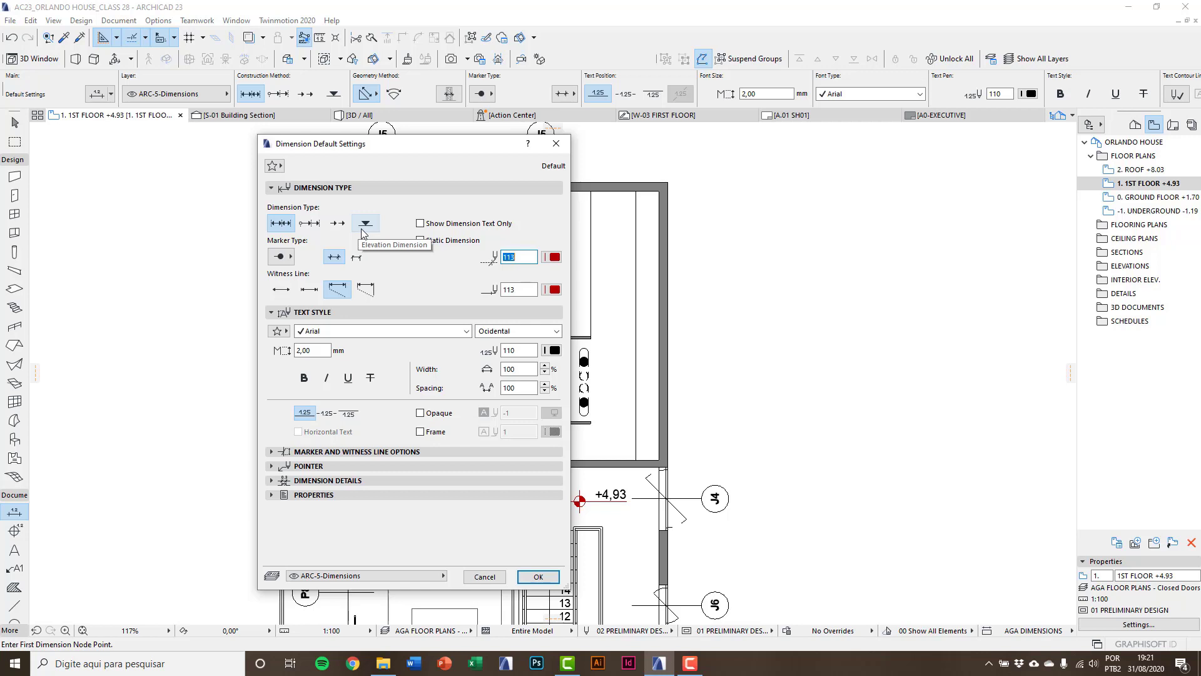
# Step: Keep the filled-dot marker and custom-height witness lines, leaving marker and witness pens unchanged
pyautogui.click(287, 262)
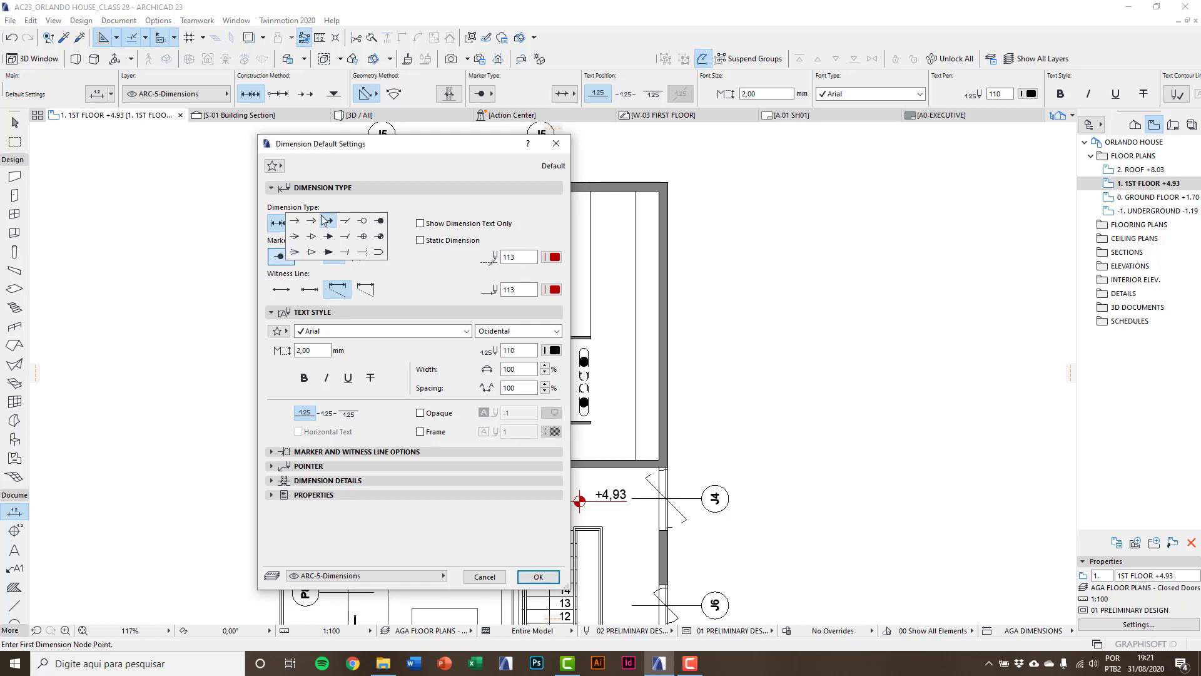
pyautogui.click(381, 223)
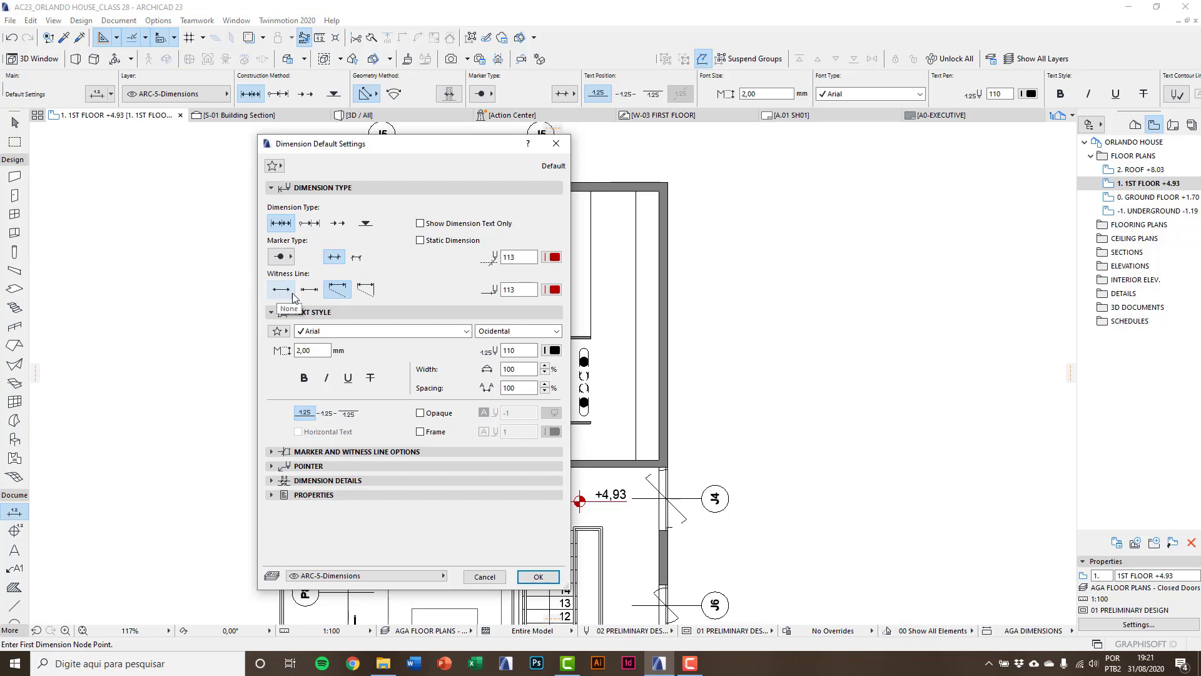
pyautogui.click(370, 294)
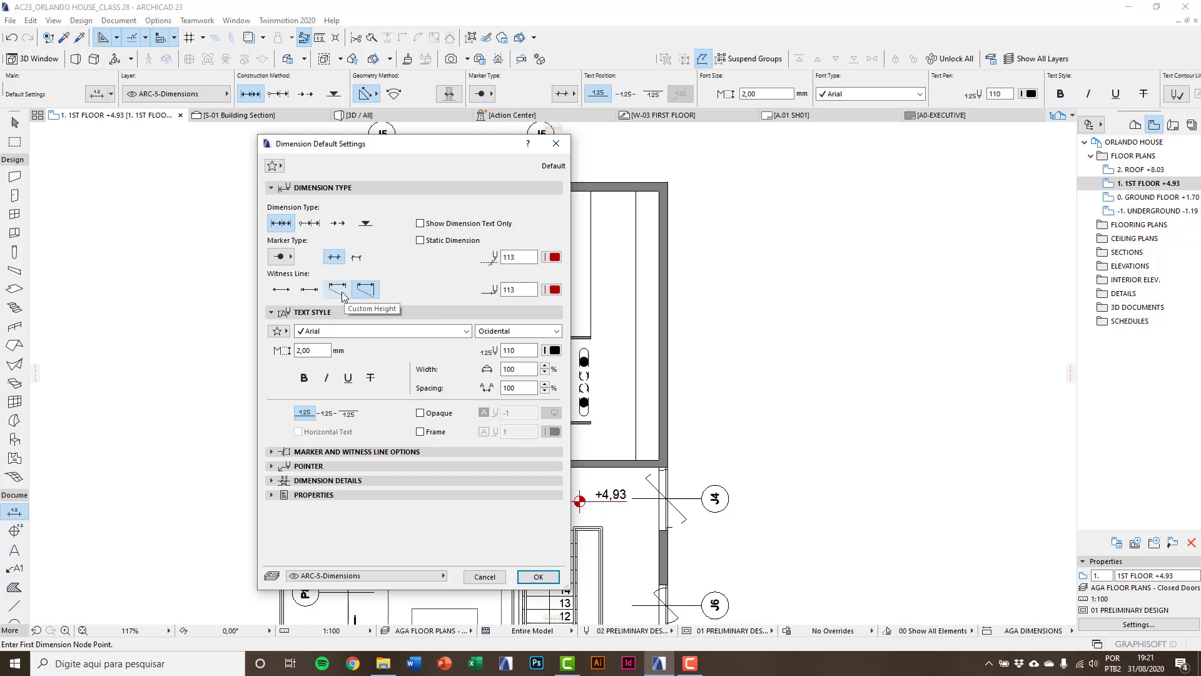
pyautogui.click(343, 296)
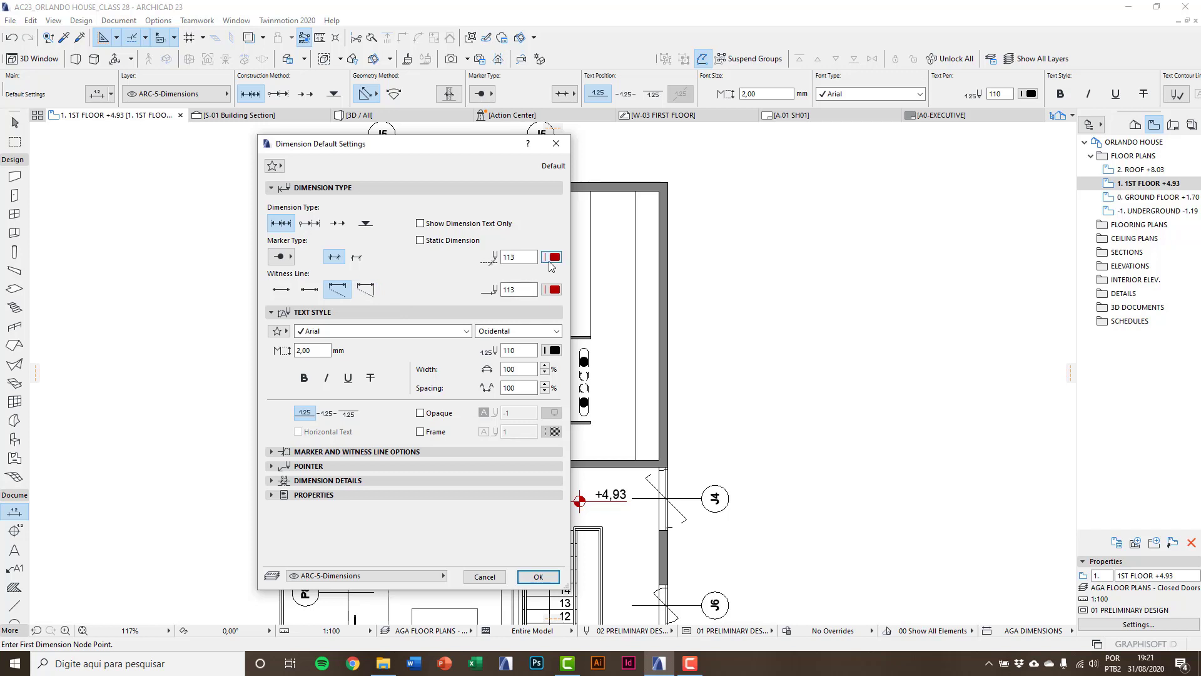
pyautogui.click(554, 256)
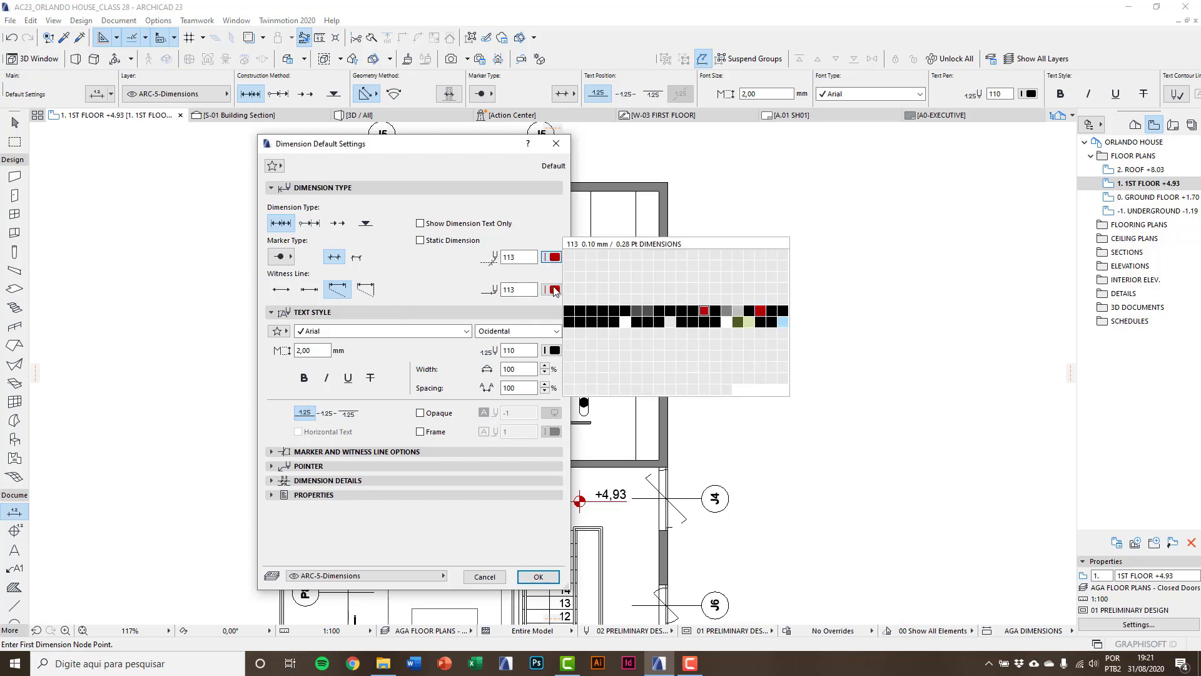
pyautogui.click(554, 289)
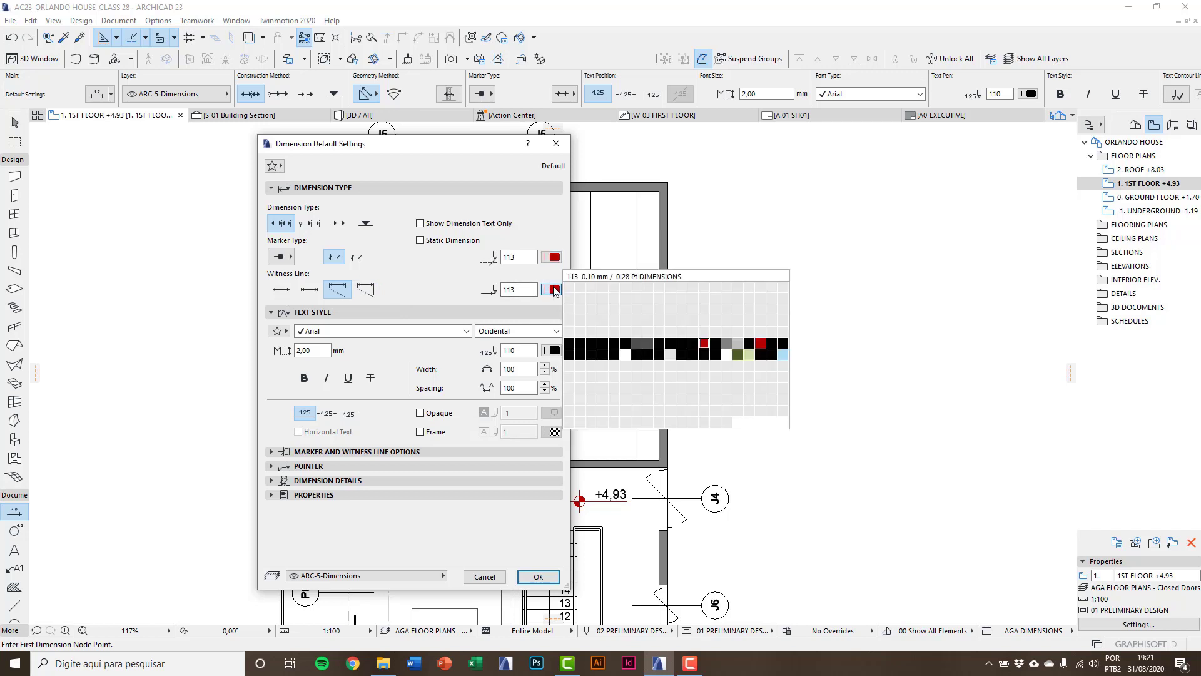
pyautogui.click(554, 290)
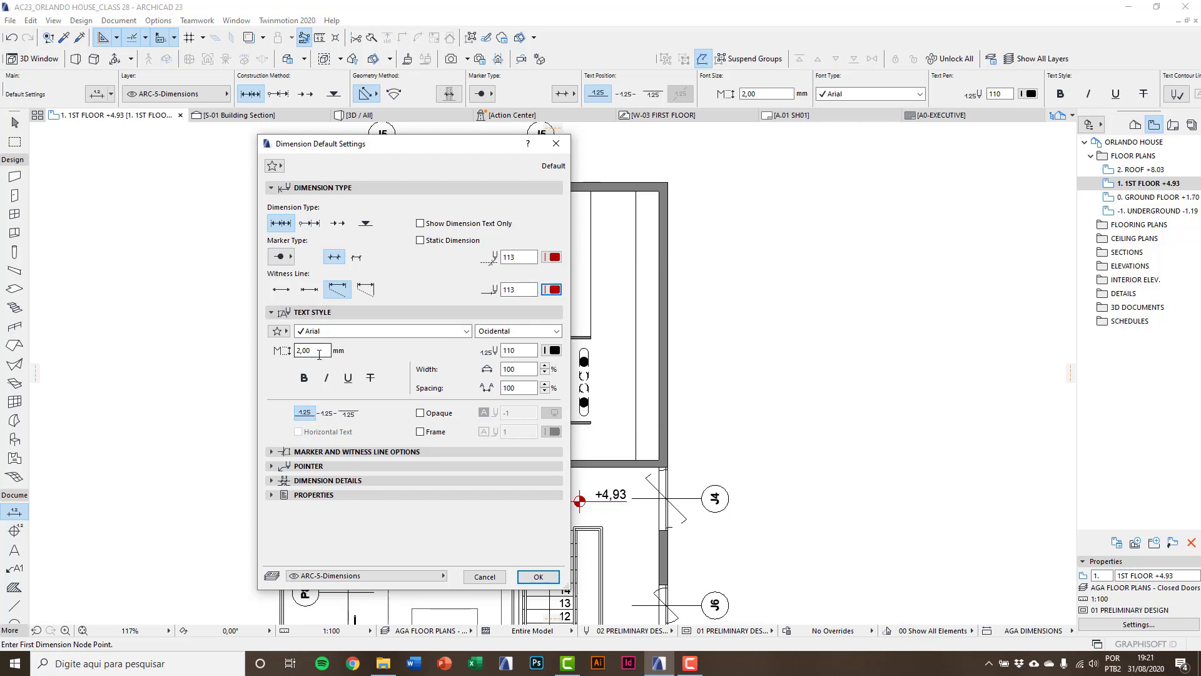
# Step: Check the 2,00 font size and text pen, then expand Marker and Witness Line Options
pyautogui.doubleClick(299, 352)
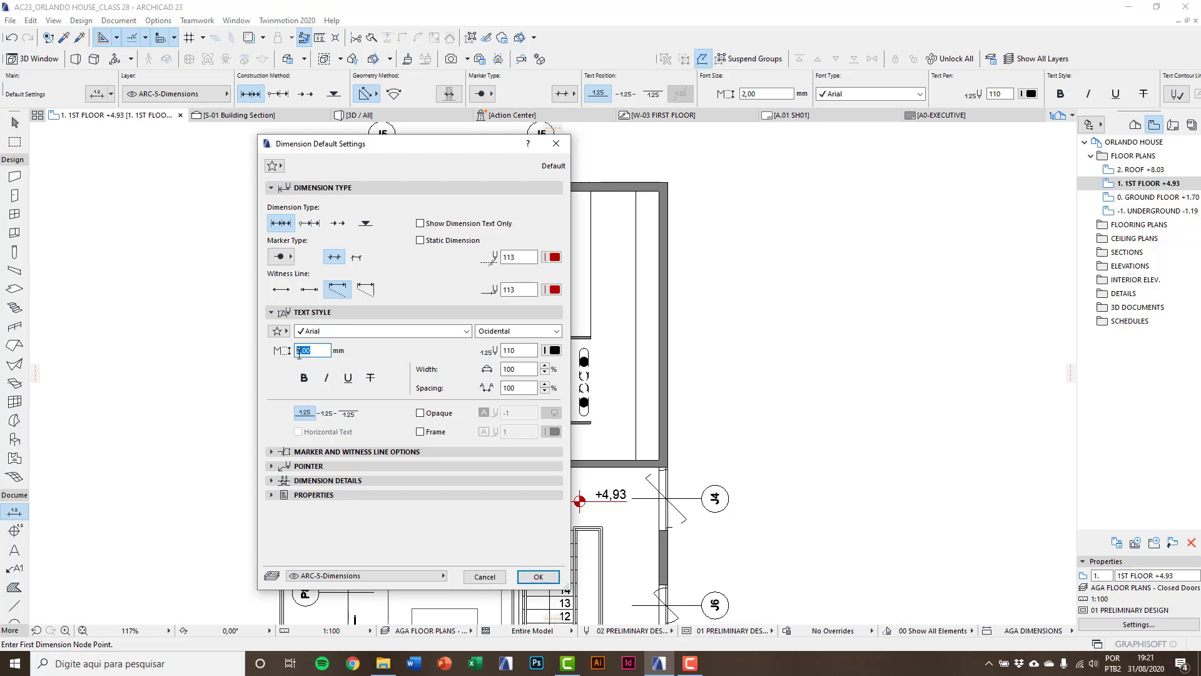
pyautogui.click(554, 351)
pyautogui.click(554, 350)
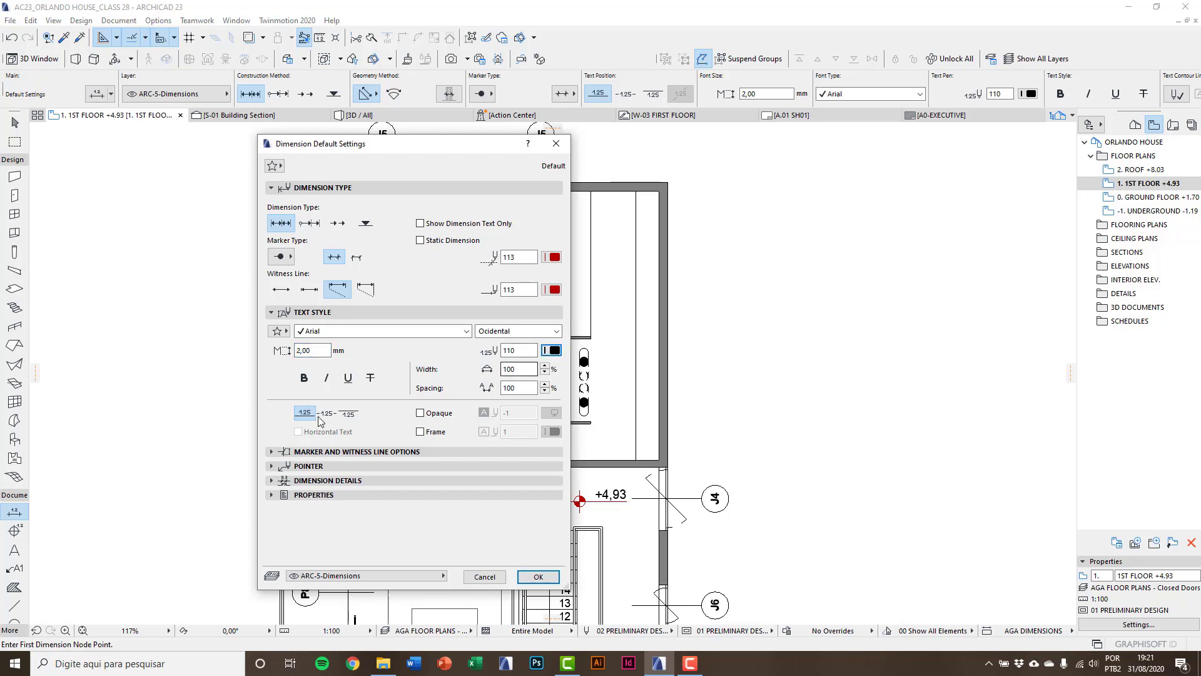
pyautogui.click(275, 453)
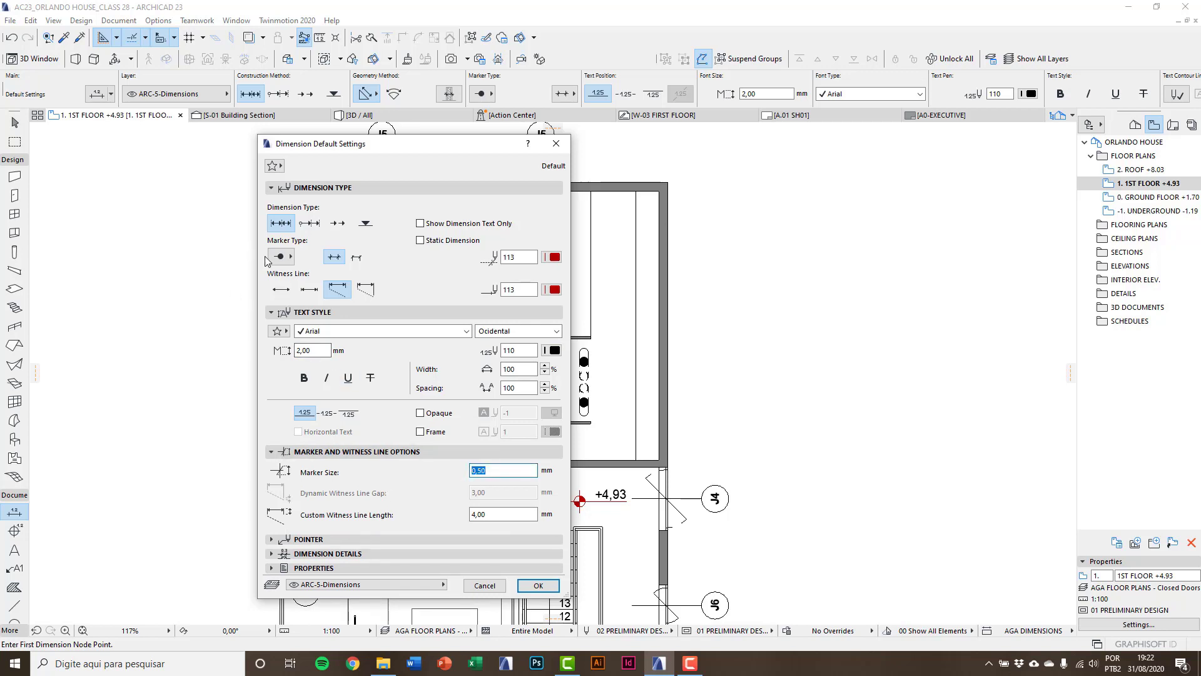
# Step: Keep 0,50 mm markers, set custom witness line length to 5, and keep layer ARC-5-Dimensions
pyautogui.click(280, 258)
pyautogui.click(280, 261)
pyautogui.click(500, 471)
pyautogui.click(499, 514)
pyautogui.write('5')
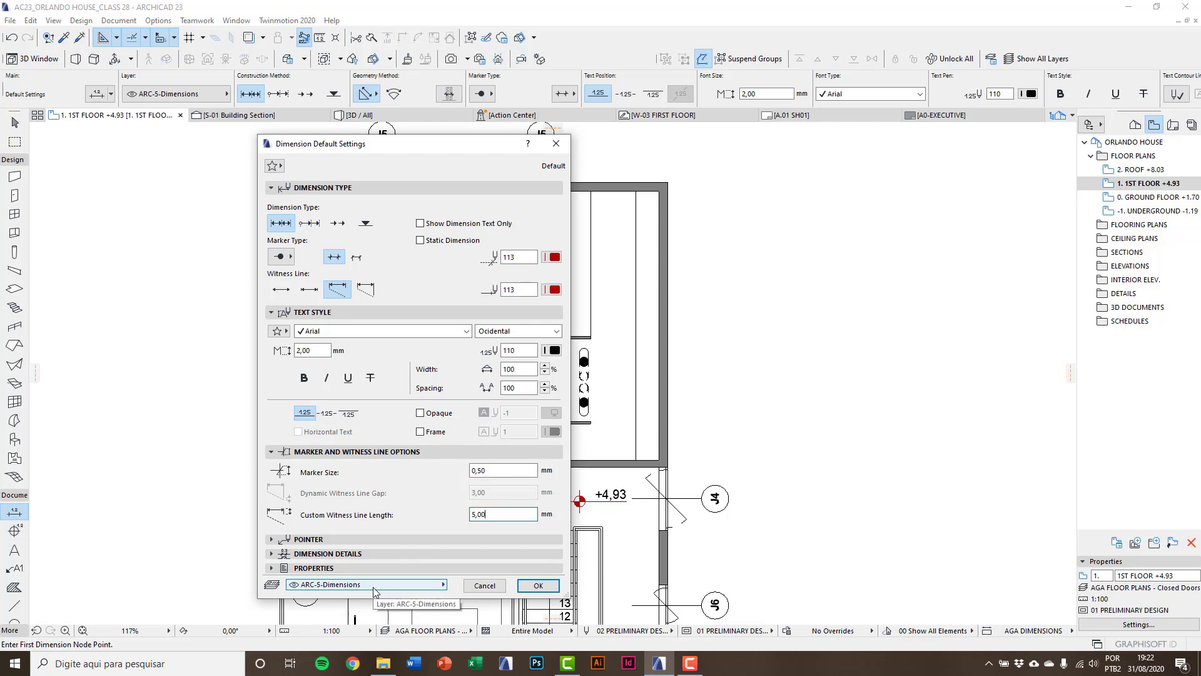
pyautogui.click(375, 588)
pyautogui.click(374, 588)
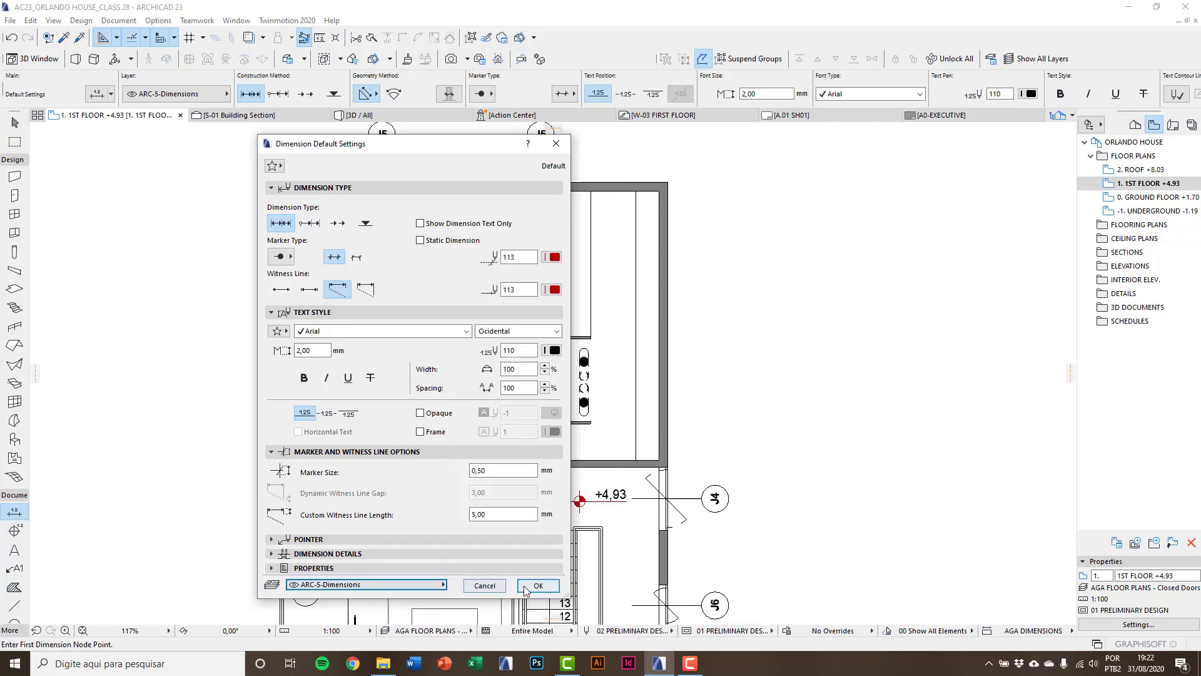
# Step: Accept the dimension settings and pick the first chain point on the top wall
pyautogui.click(537, 585)
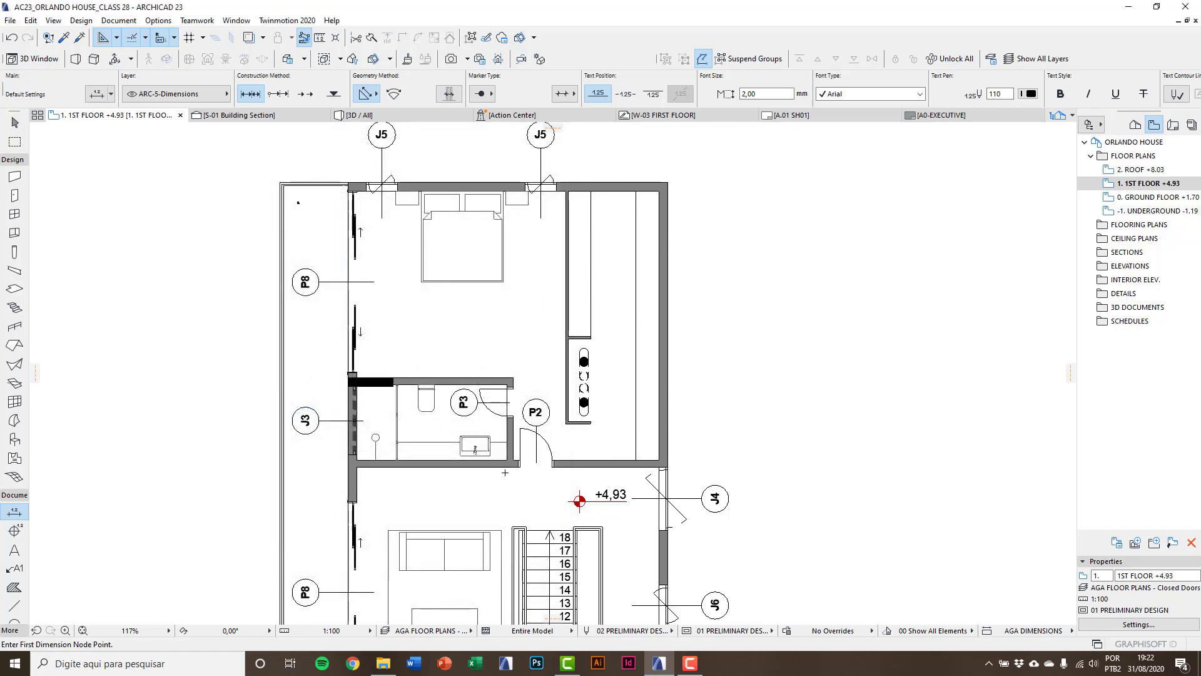
pyautogui.moveTo(386, 245); pyautogui.dragTo(383, 267, button='middle')
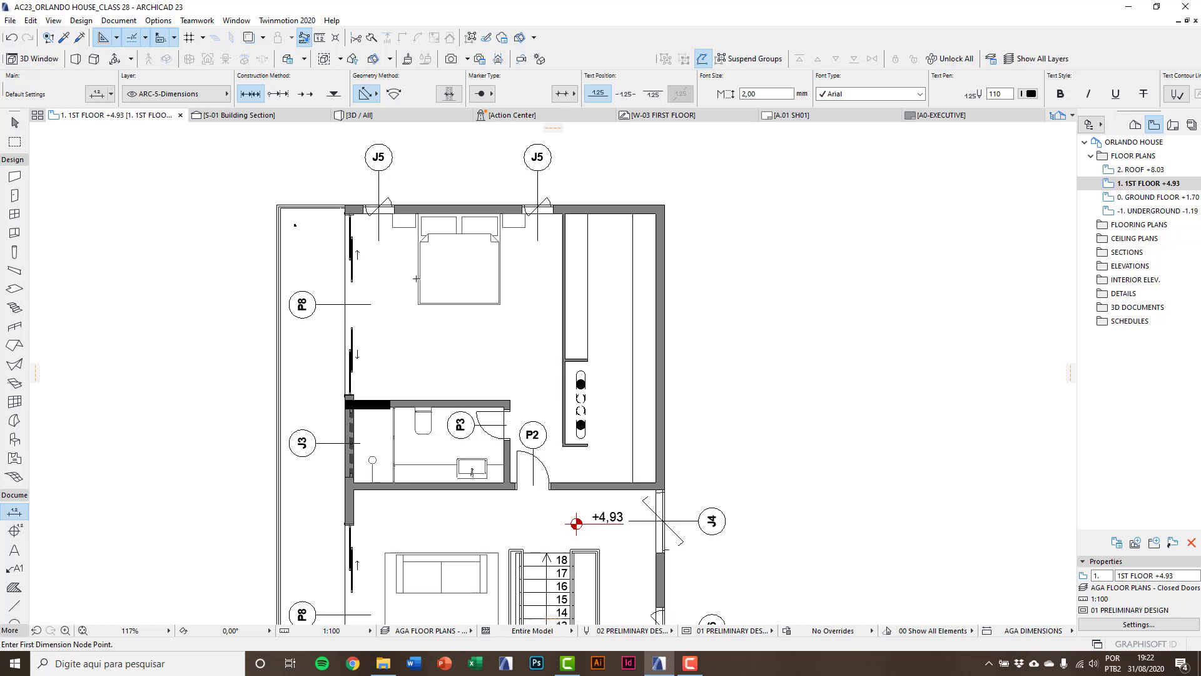
pyautogui.scroll(5, 353, 206)
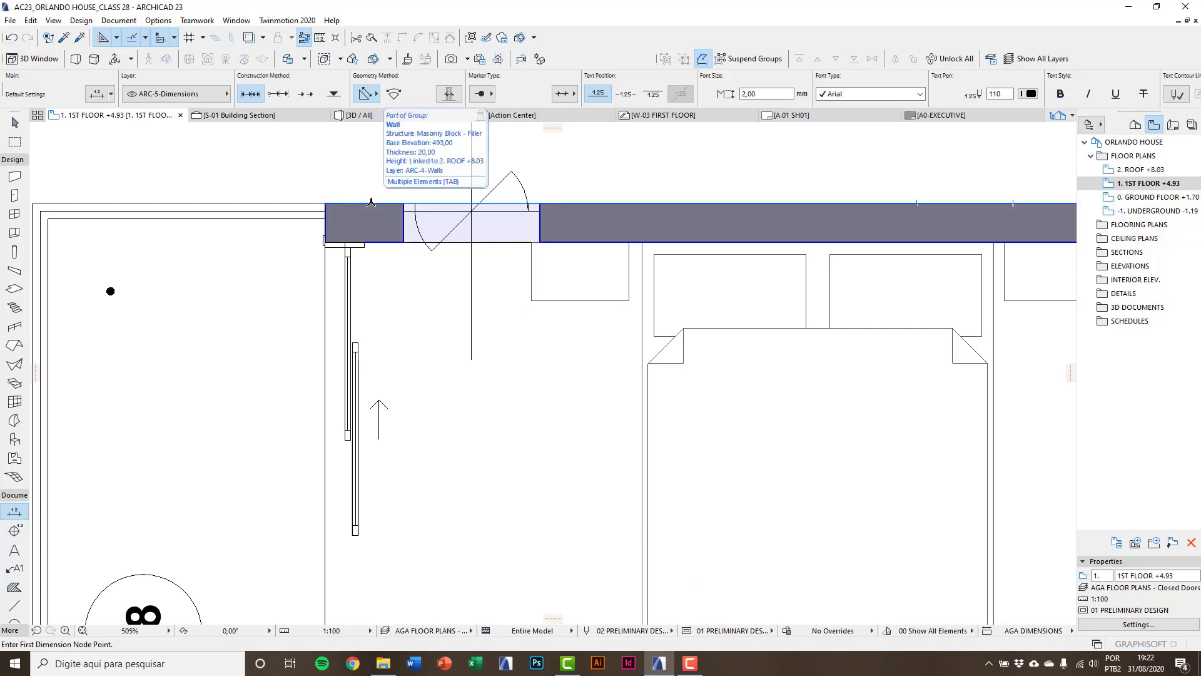
pyautogui.click(372, 203)
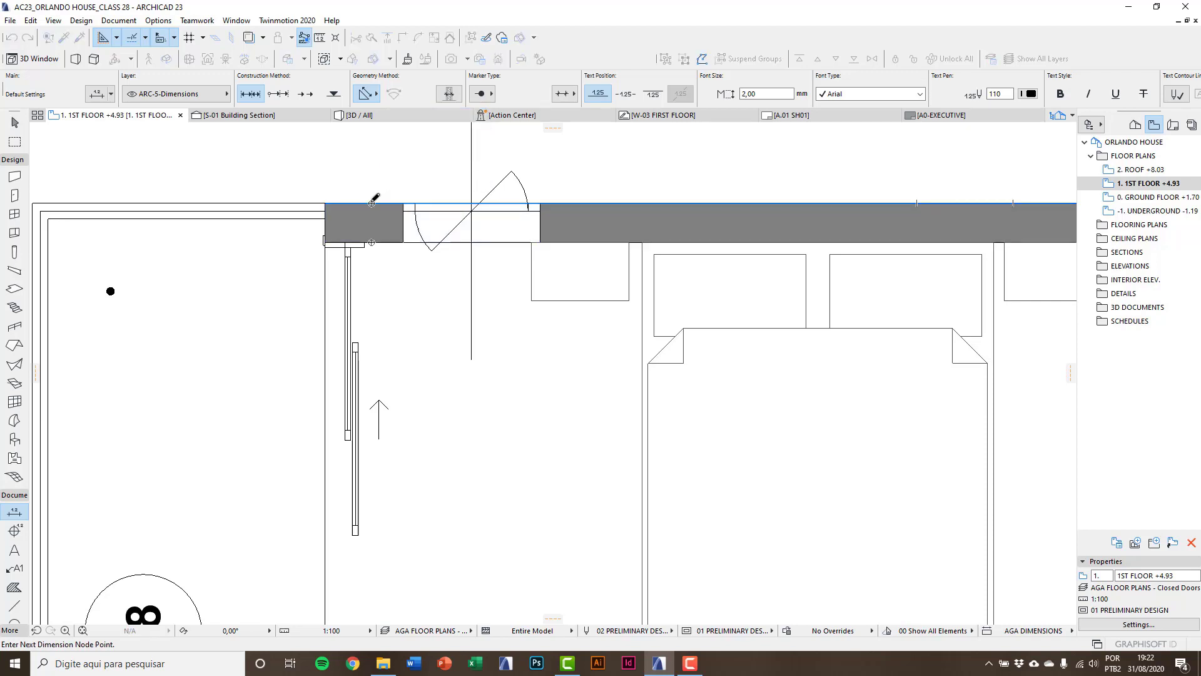
# Step: Add the next dimension point on the lower bathroom wall
pyautogui.scroll(-4, 393, 233)
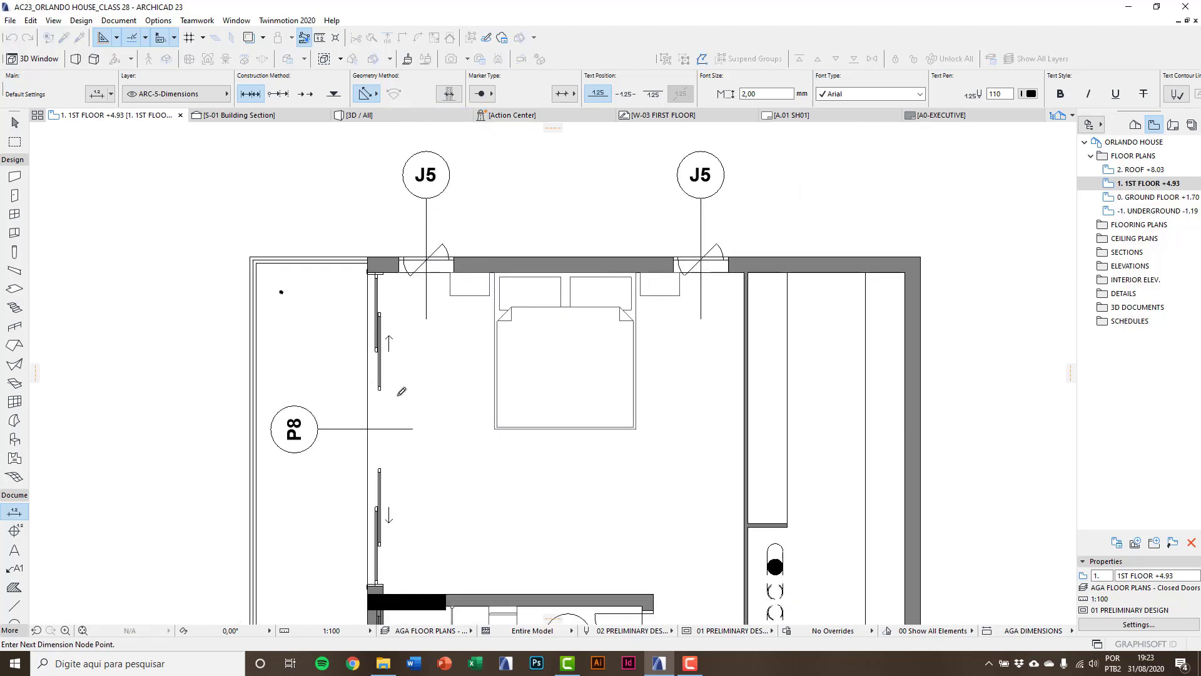
pyautogui.moveTo(415, 495); pyautogui.dragTo(415, 418, button='middle')
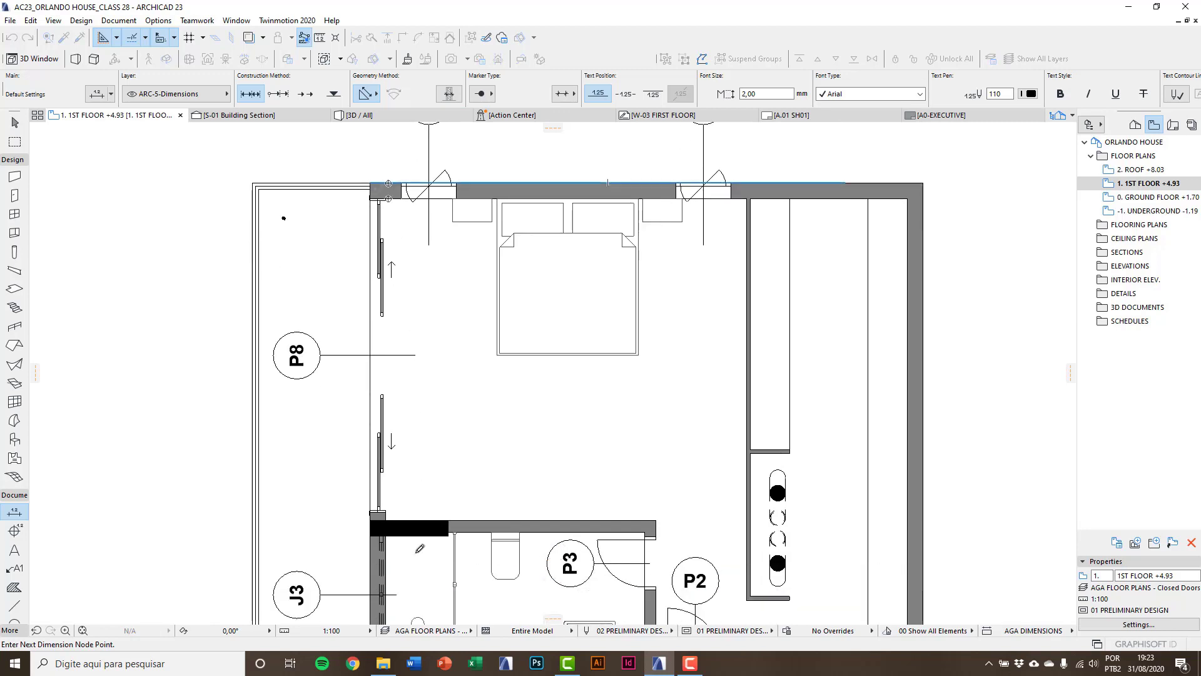
pyautogui.scroll(3, 413, 557)
pyautogui.scroll(-4, 536, 513)
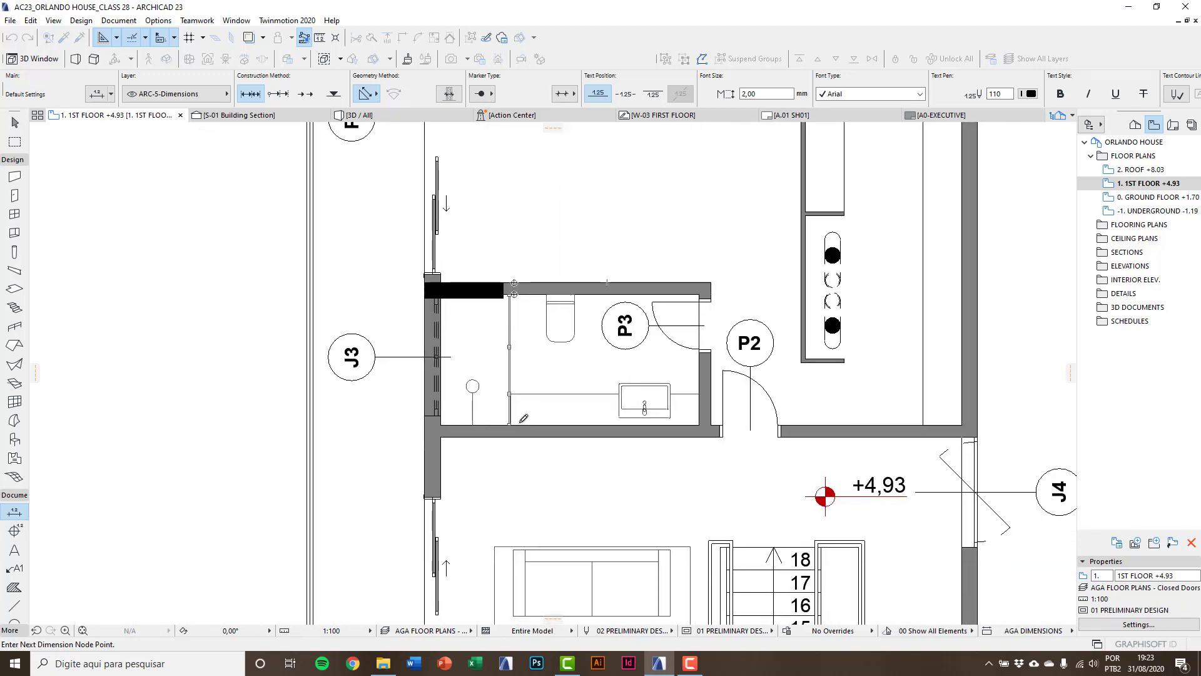
pyautogui.scroll(4, 478, 403)
pyautogui.scroll(-6, 478, 407)
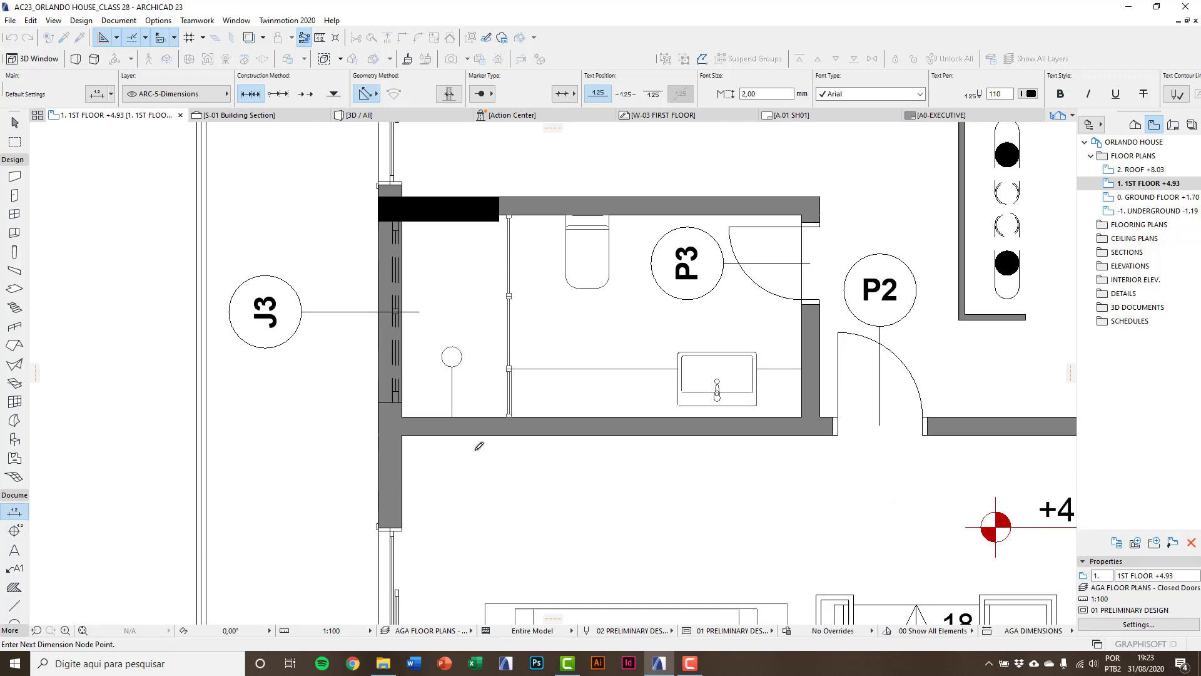
pyautogui.moveTo(489, 526); pyautogui.dragTo(499, 317, button='middle')
pyautogui.moveTo(469, 482); pyautogui.dragTo(468, 309, button='middle')
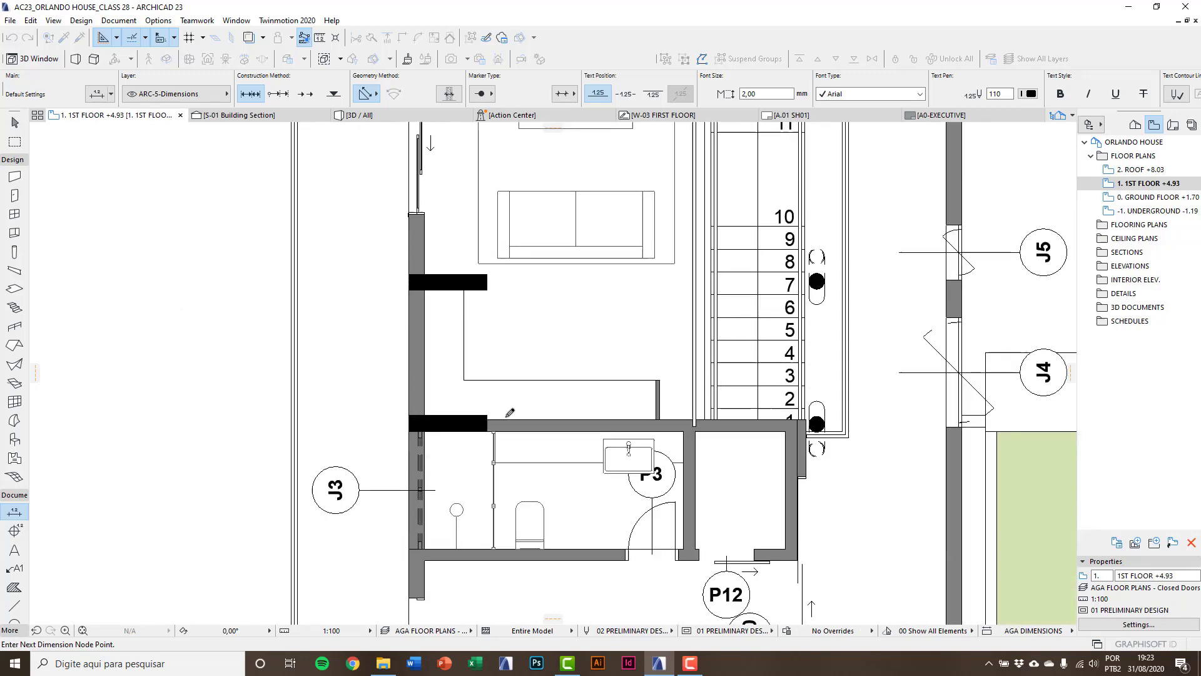
pyautogui.moveTo(513, 486); pyautogui.dragTo(519, 389, button='middle')
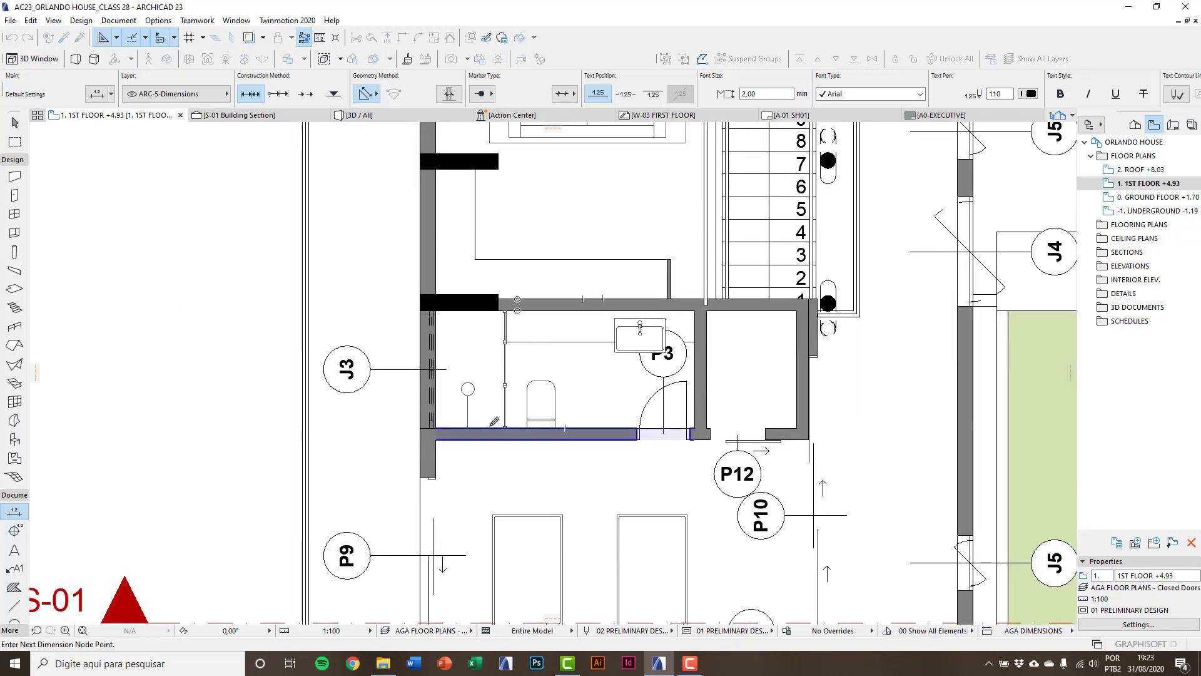
pyautogui.moveTo(507, 500); pyautogui.dragTo(501, 281, button='middle')
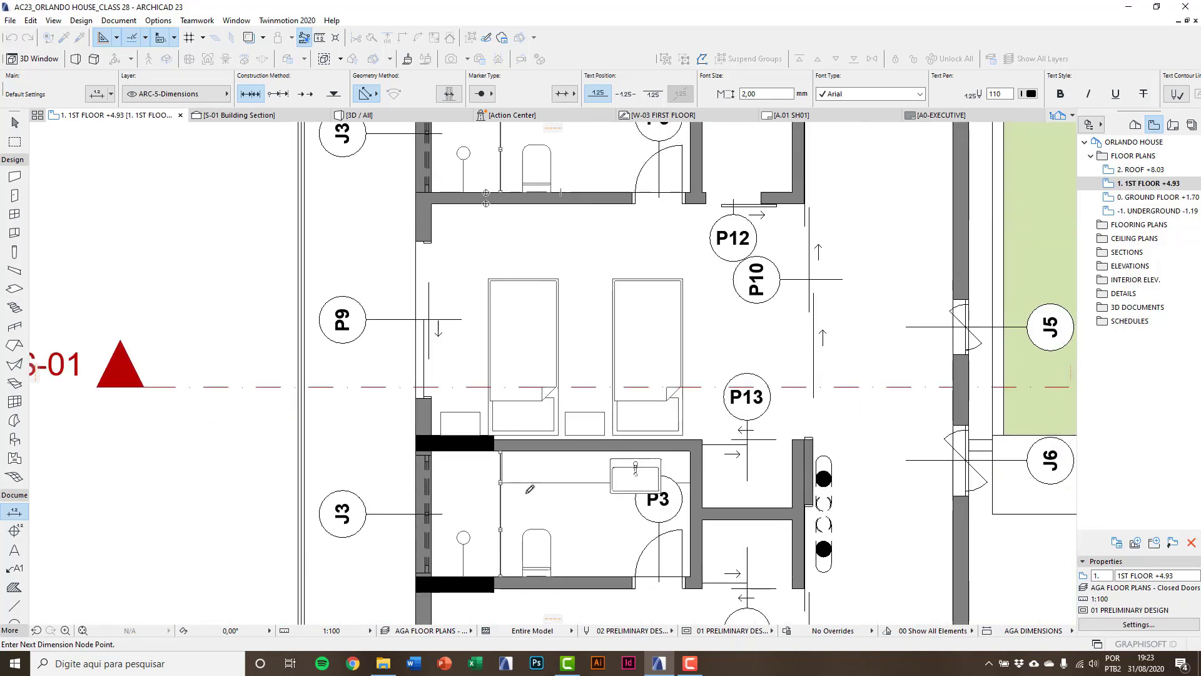
pyautogui.click(524, 440)
# Step: Pick the remaining west-side wall points down to the bottom wall near J4 and finish input
pyautogui.moveTo(524, 439); pyautogui.dragTo(520, 326, button='middle')
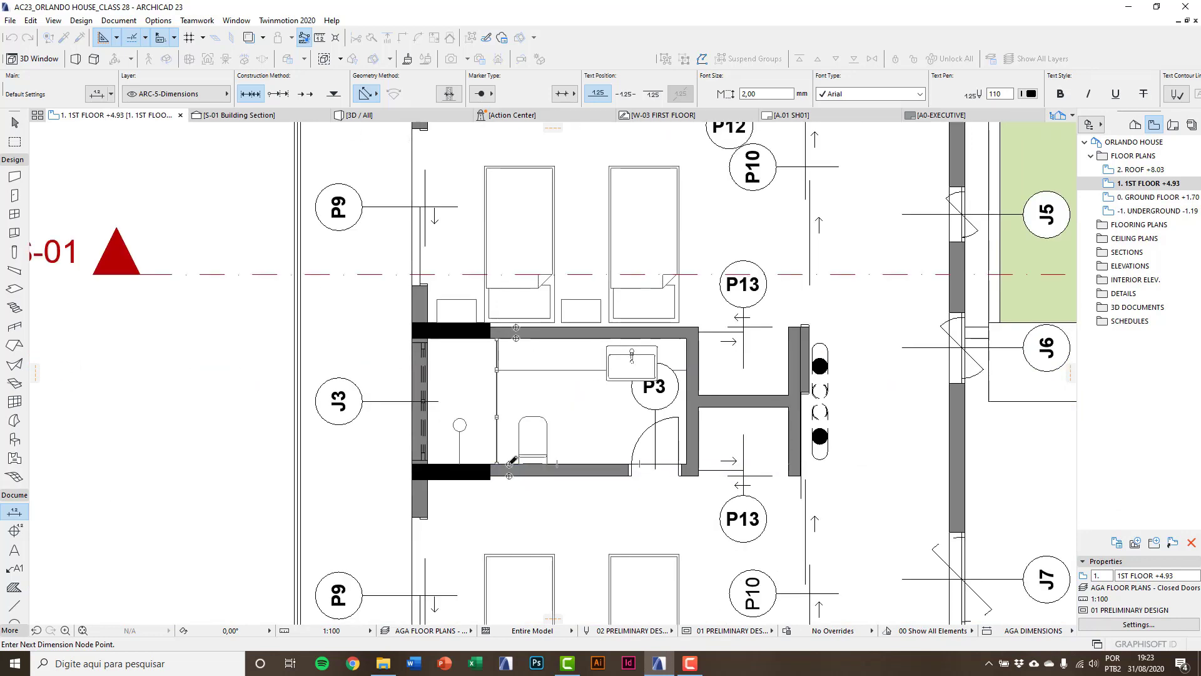
pyautogui.moveTo(511, 461); pyautogui.dragTo(514, 418, button='middle')
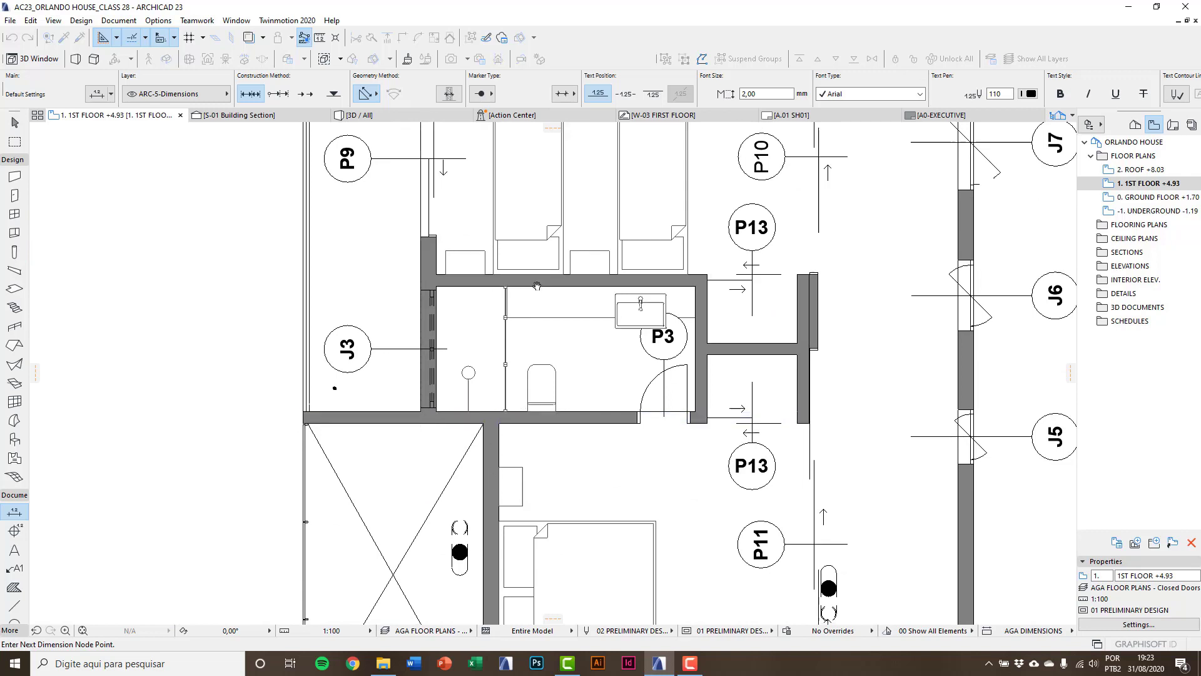
pyautogui.moveTo(514, 619); pyautogui.dragTo(488, 297, button='middle')
pyautogui.scroll(2, 475, 365)
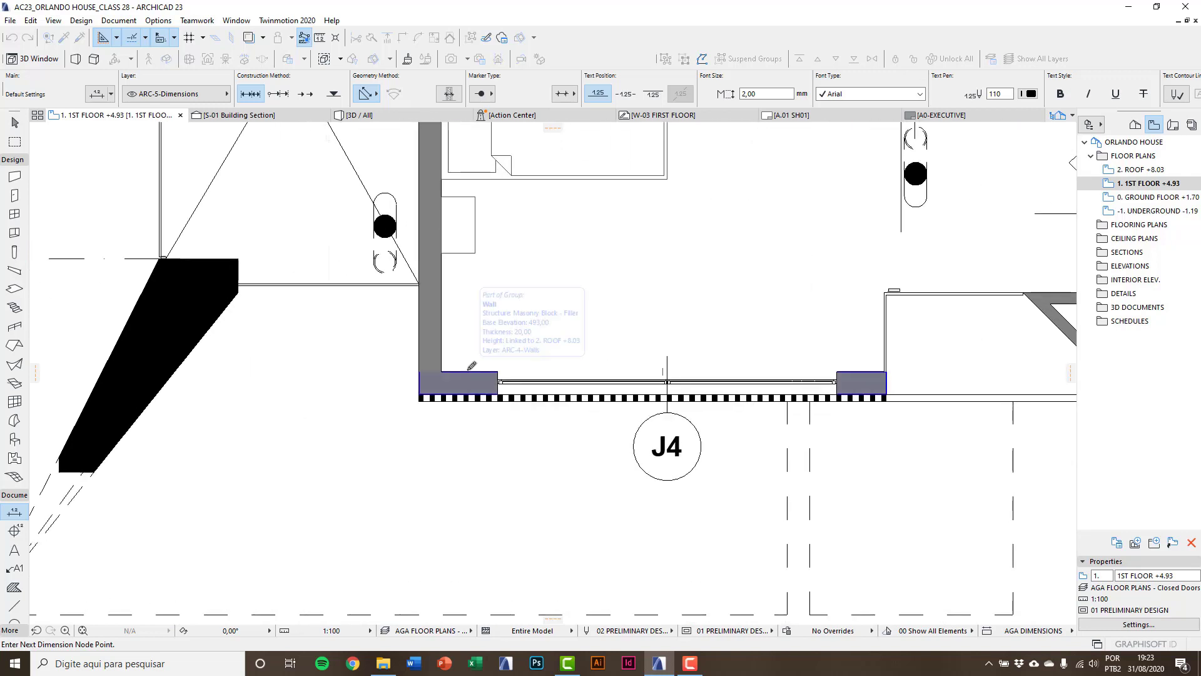
pyautogui.scroll(-3, 468, 369)
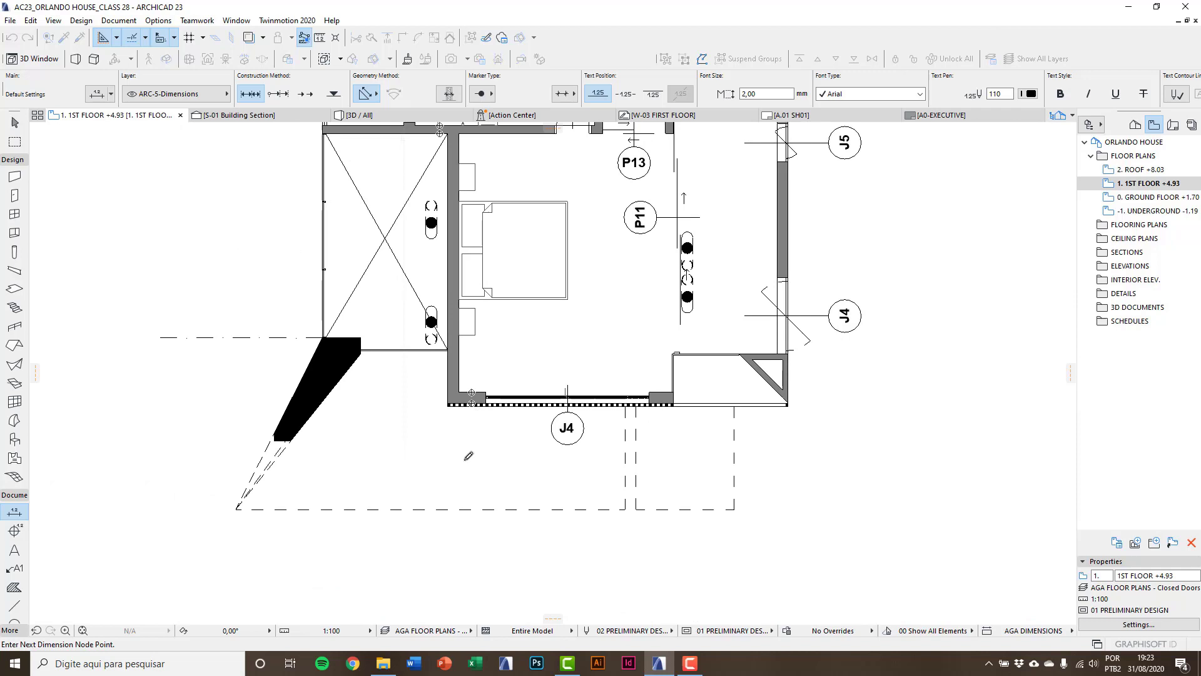
pyautogui.scroll(-2, 475, 425)
pyautogui.keyDown('shift'); pyautogui.scroll(3, 471, 401); pyautogui.keyUp('shift')
pyautogui.doubleClick(334, 405)
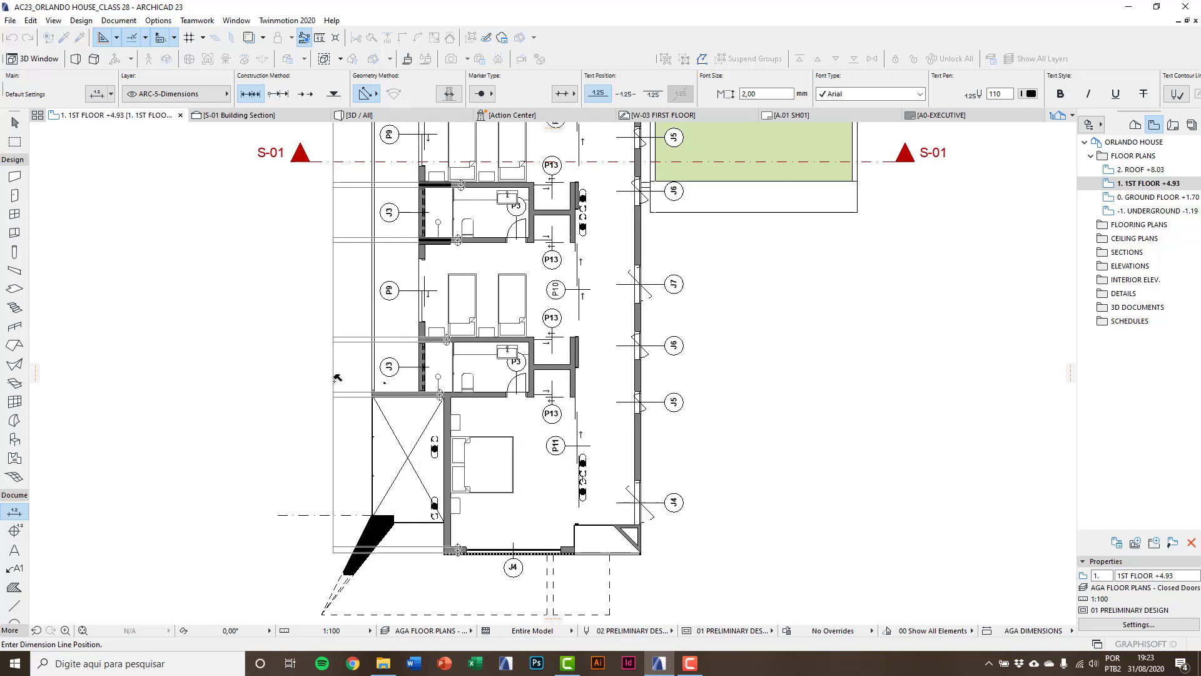
# Step: Place the 20, 410, 15, 167, 15, 738 chain left of the plan and nudge it further left
pyautogui.keyDown('shift'); pyautogui.scroll(3, 352, 320); pyautogui.keyUp('shift')
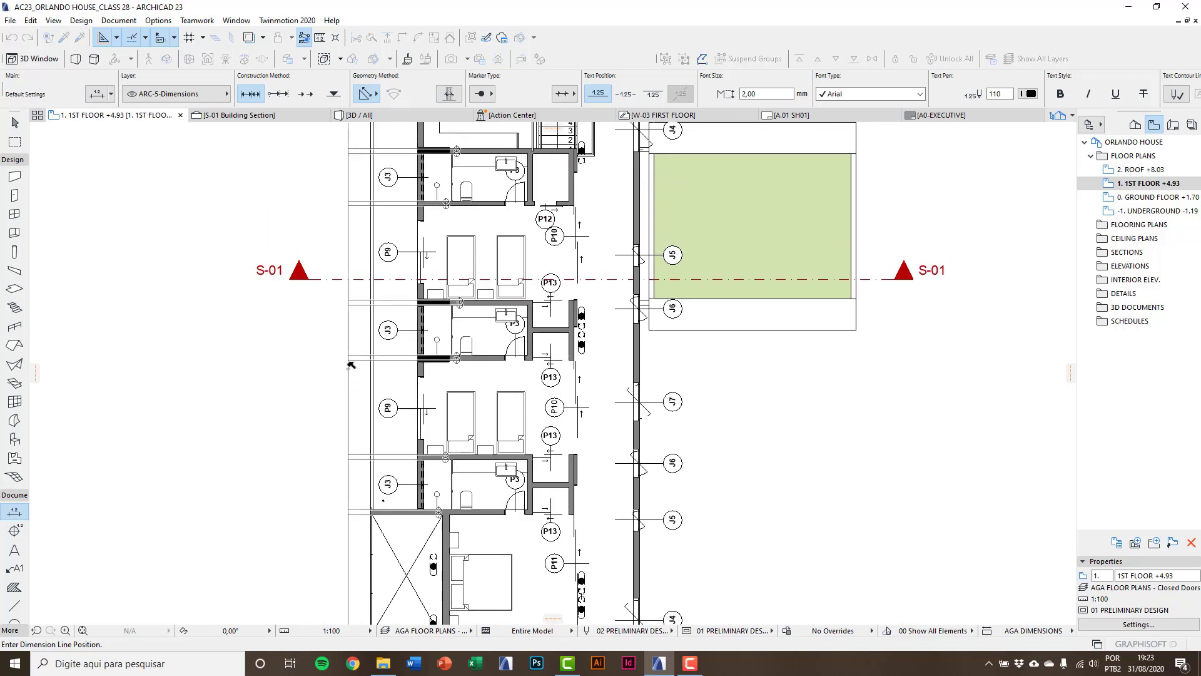
pyautogui.click(349, 347)
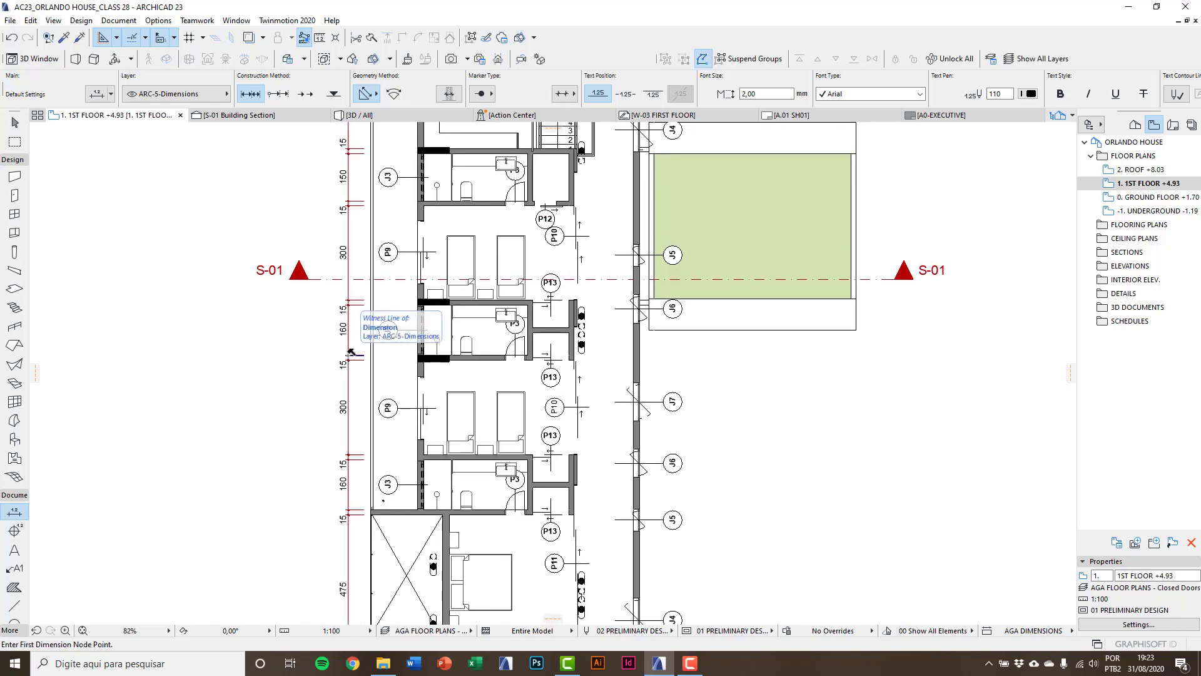
pyautogui.press('Escape')
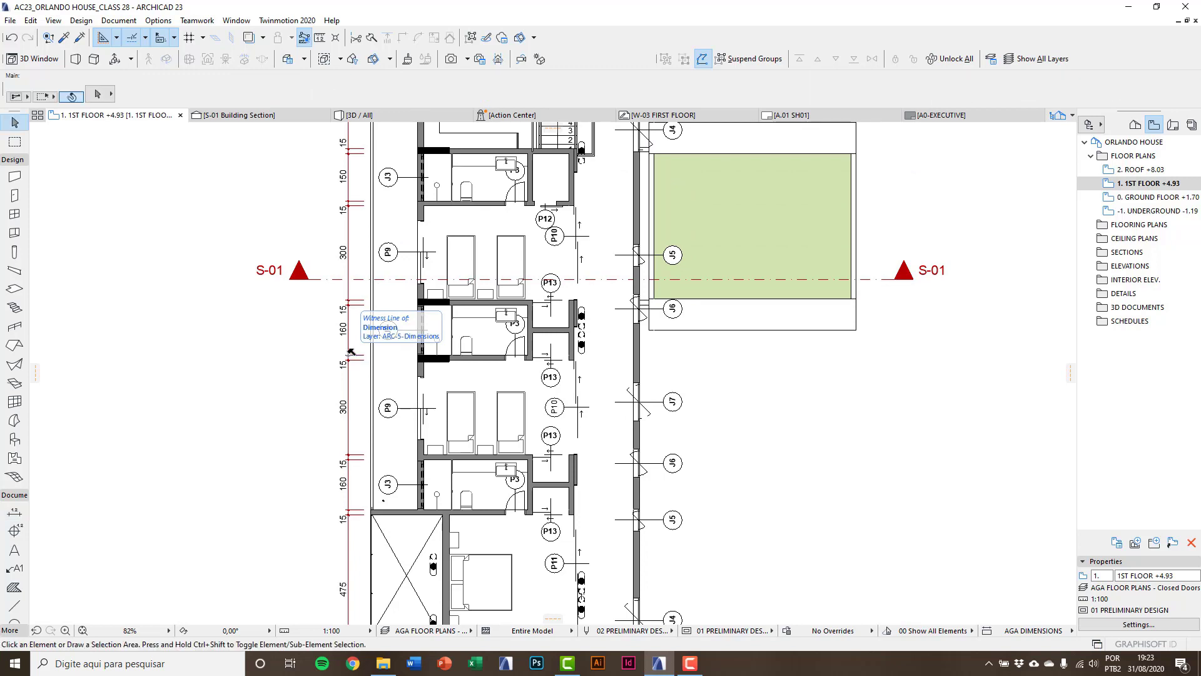
pyautogui.click(349, 269)
pyautogui.moveTo(354, 266); pyautogui.dragTo(322, 455, button='middle')
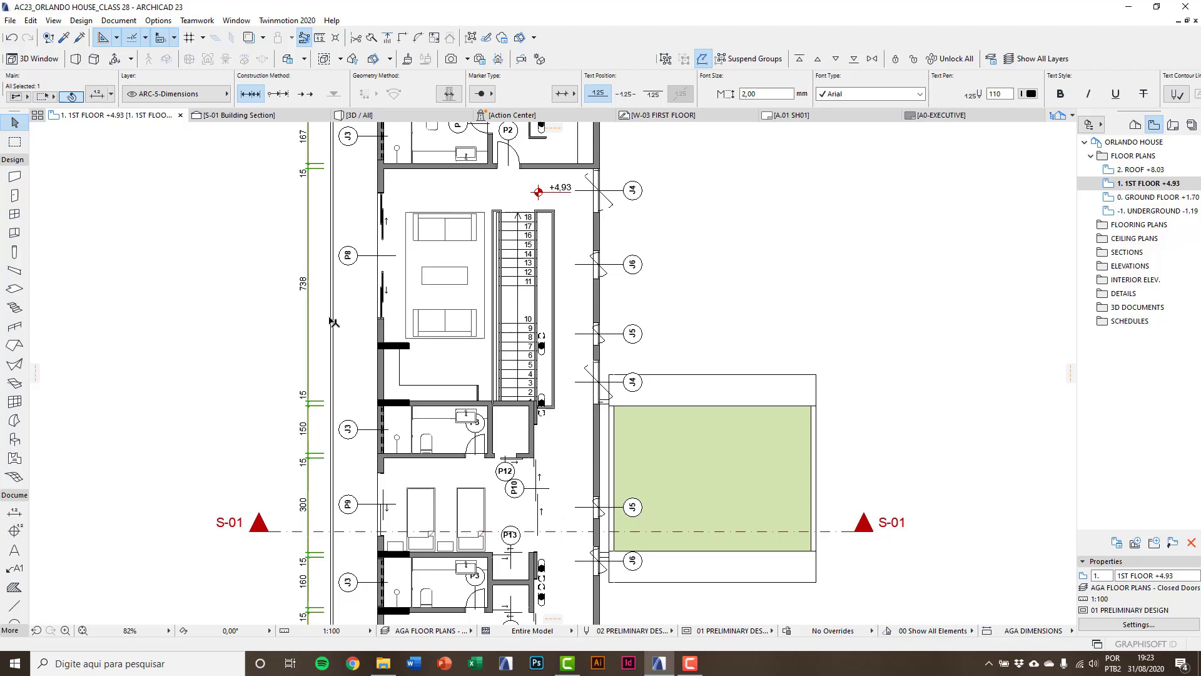
pyautogui.moveTo(341, 307); pyautogui.dragTo(332, 448, button='middle')
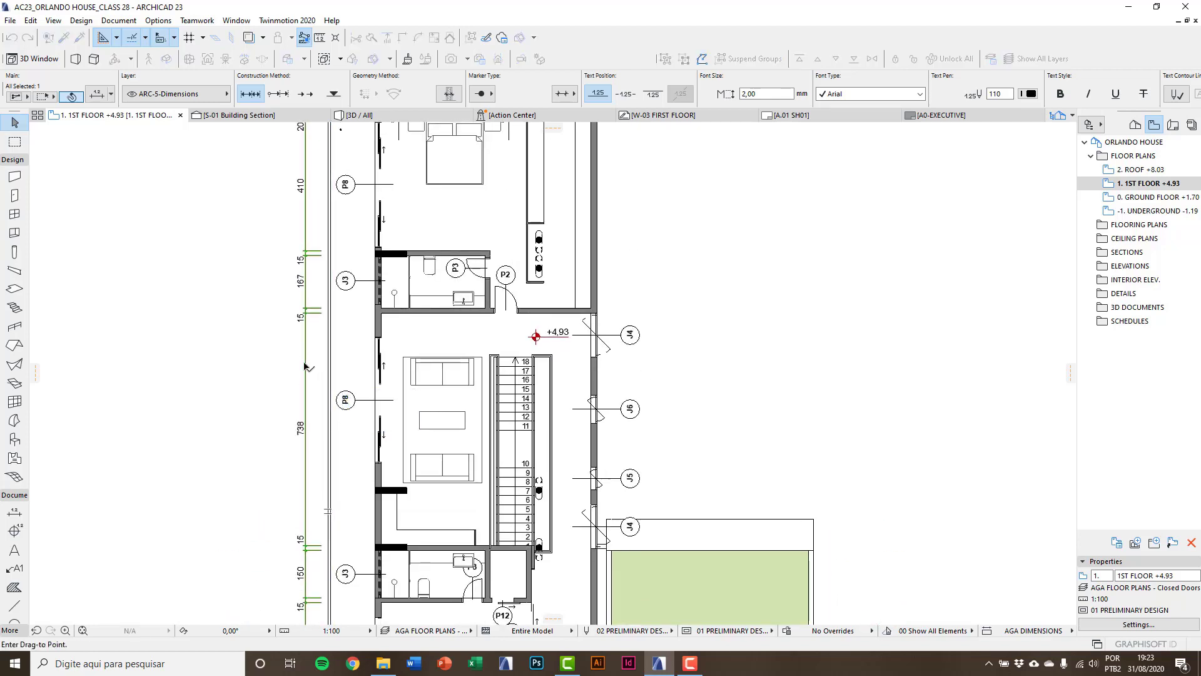
pyautogui.moveTo(309, 366)
pyautogui.mouseDown()
pyautogui.moveTo(276, 371)
pyautogui.moveTo(309, 374)
pyautogui.mouseUp()
pyautogui.moveTo(309, 374); pyautogui.dragTo(302, 416, button='middle')
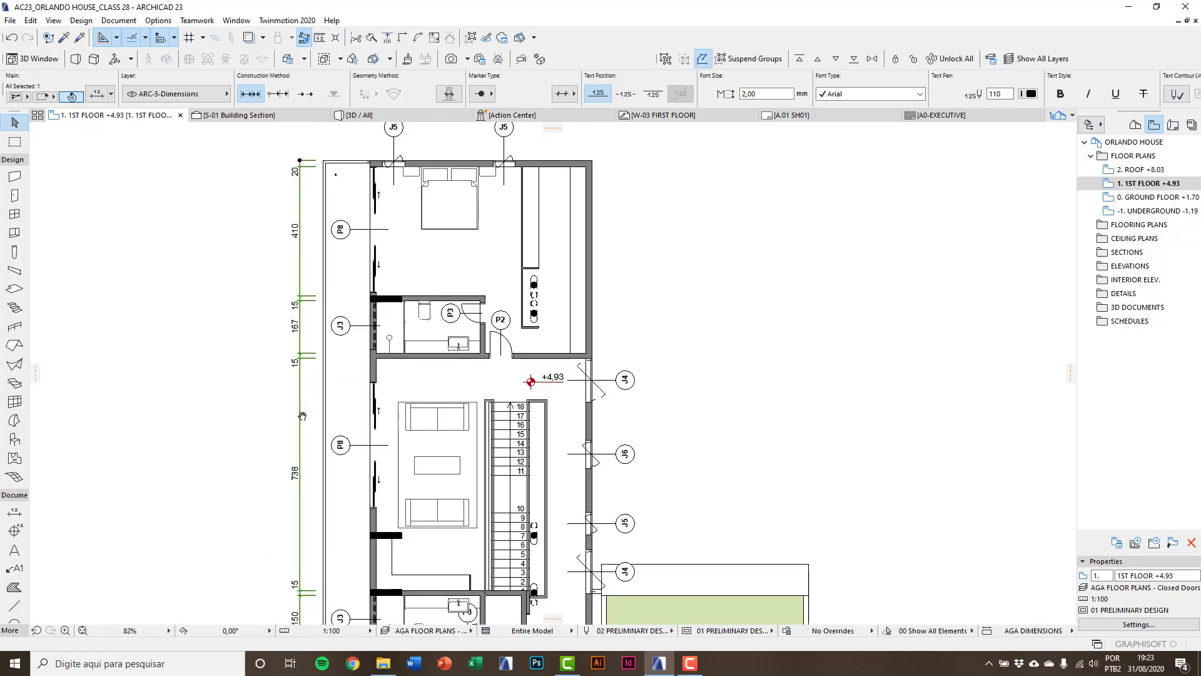
pyautogui.scroll(2, 307, 416)
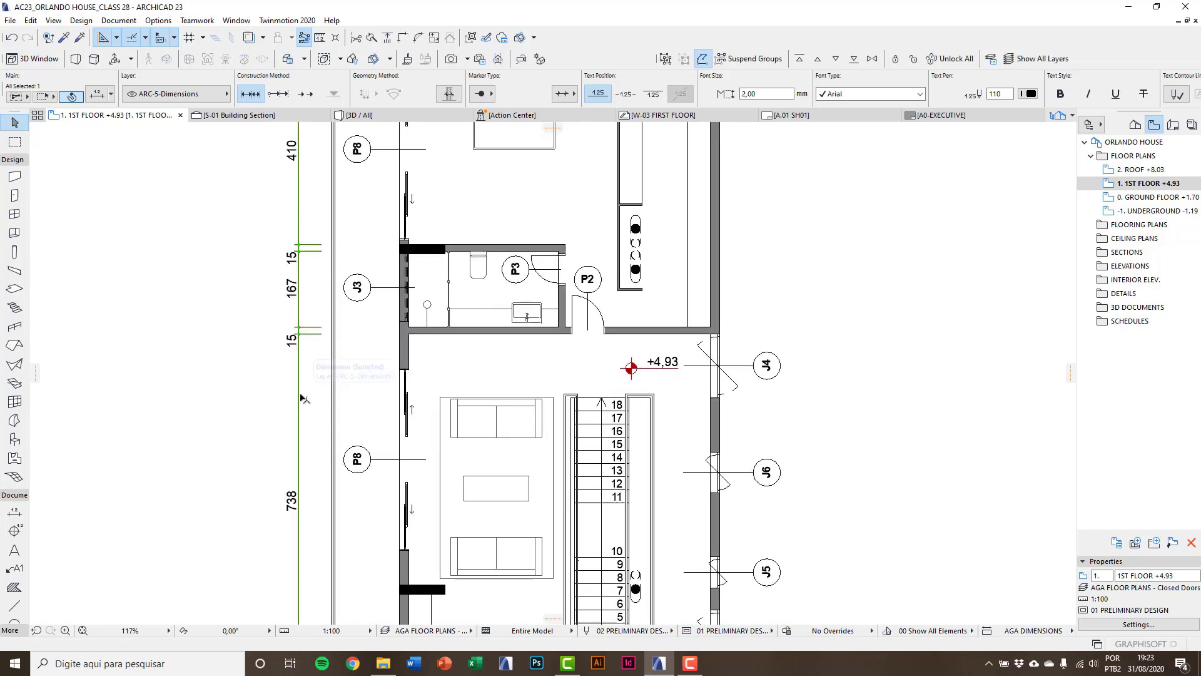
pyautogui.click(300, 398)
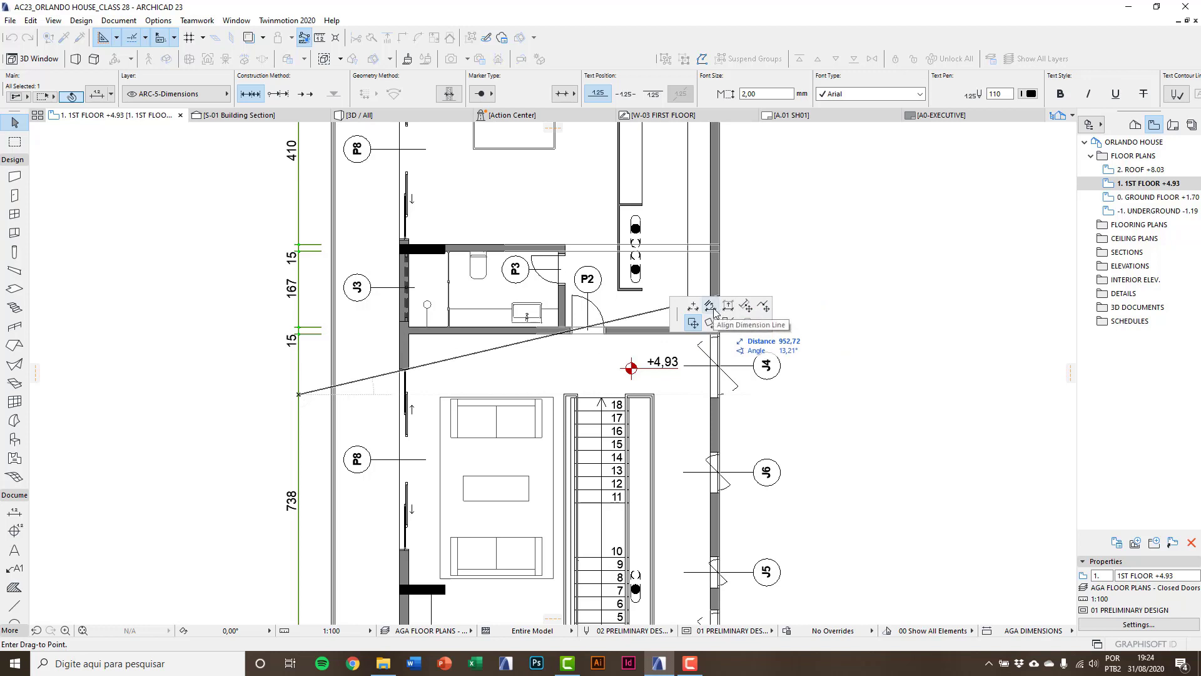
pyautogui.click(745, 306)
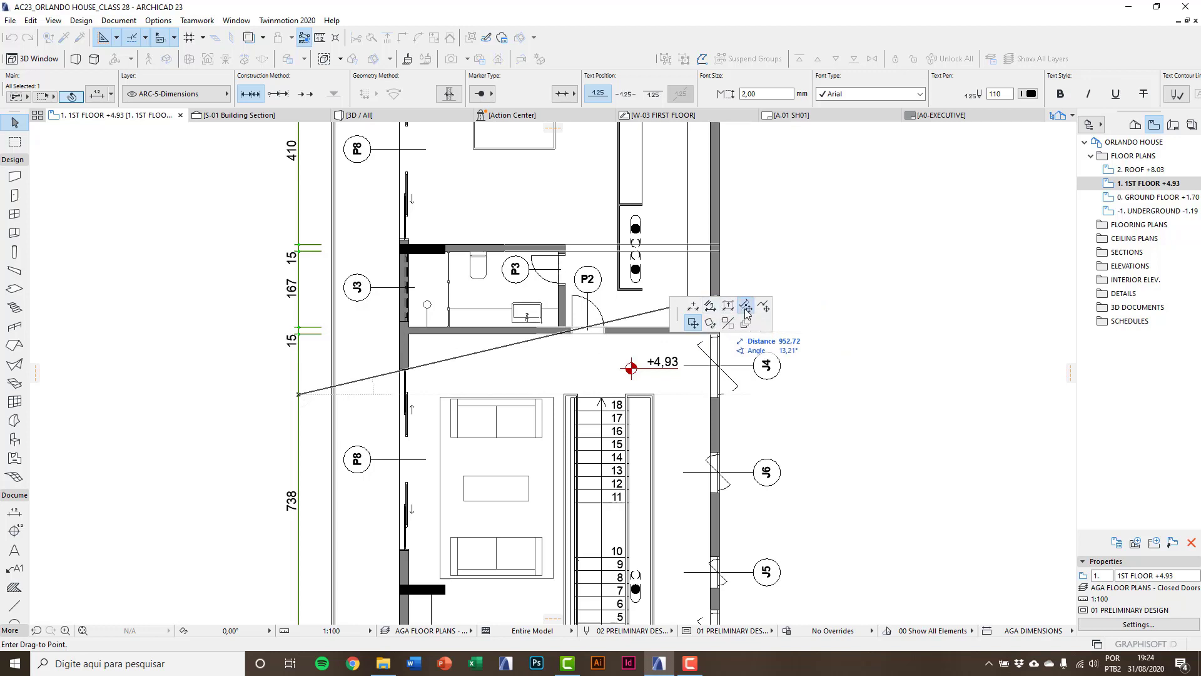
pyautogui.click(237, 459)
pyautogui.scroll(-2, 303, 369)
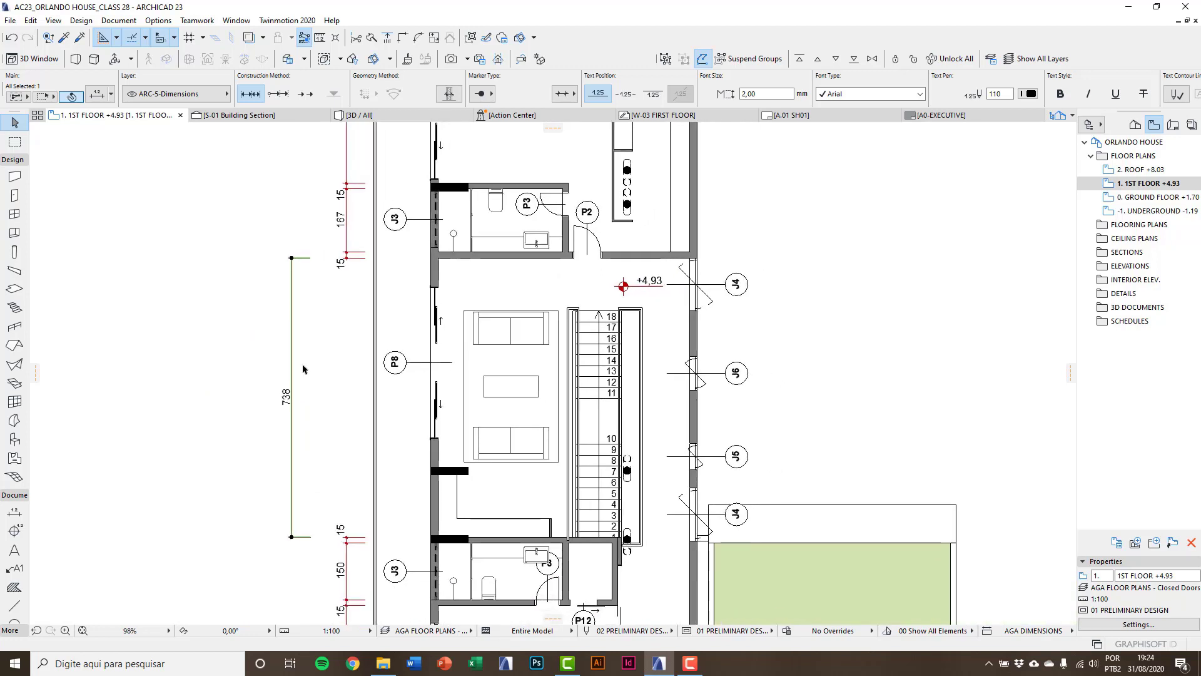
pyautogui.hotkey('ctrl', 'z')
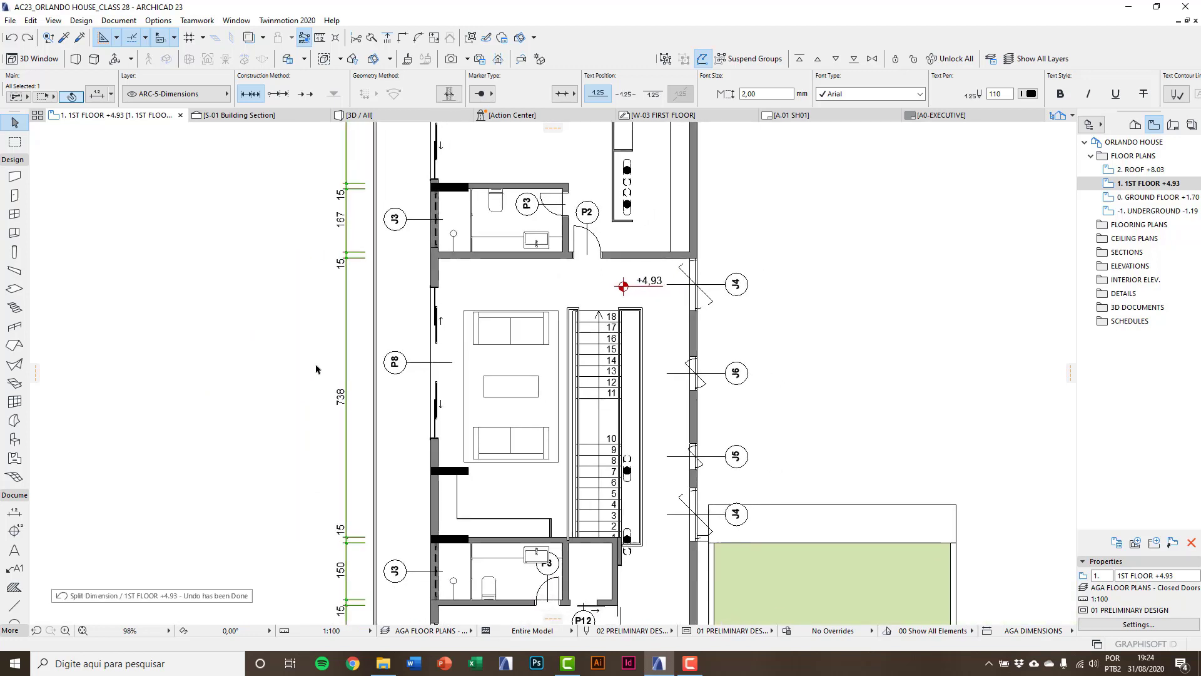
pyautogui.moveTo(348, 376); pyautogui.dragTo(318, 432, button='middle')
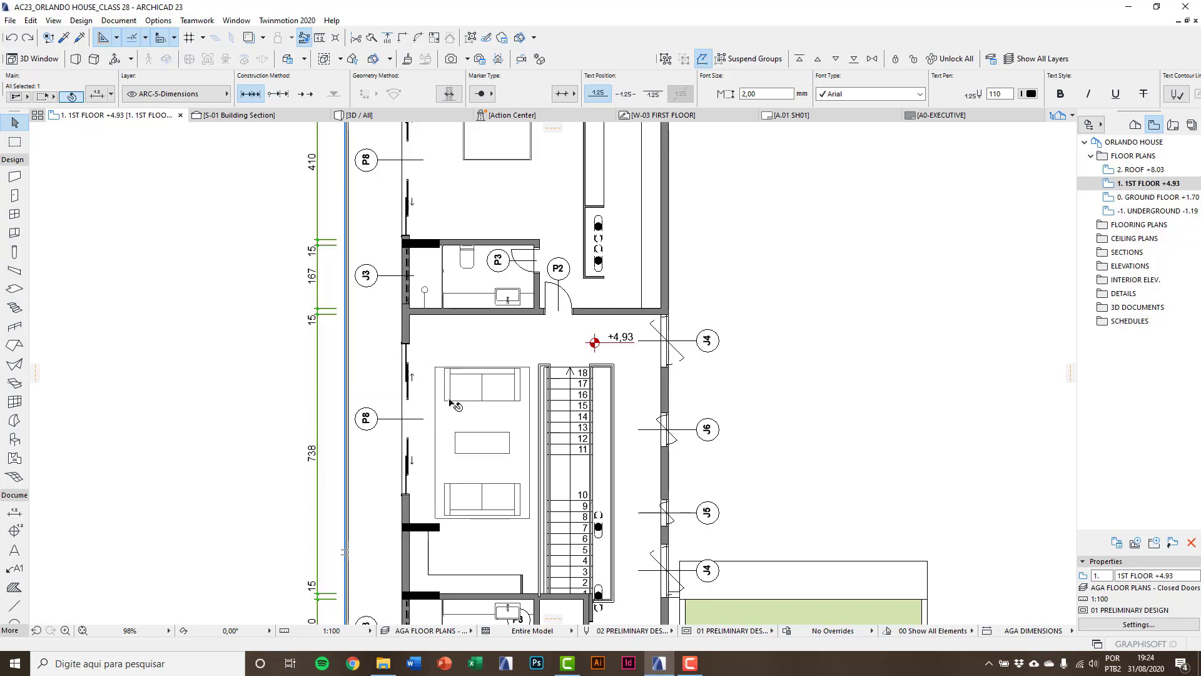
# Step: Change the bottom bathroom wall's thickness to 25, then undo the change
pyautogui.scroll(-2, 452, 406)
pyautogui.scroll(5, 453, 435)
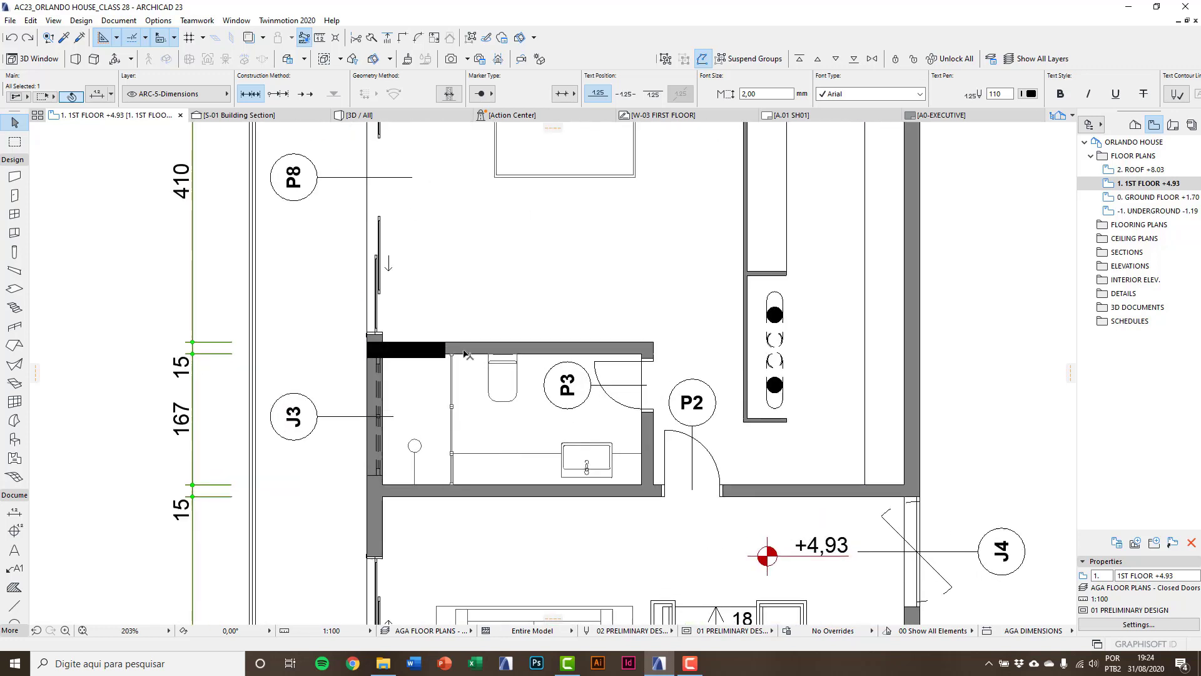
pyautogui.click(437, 489)
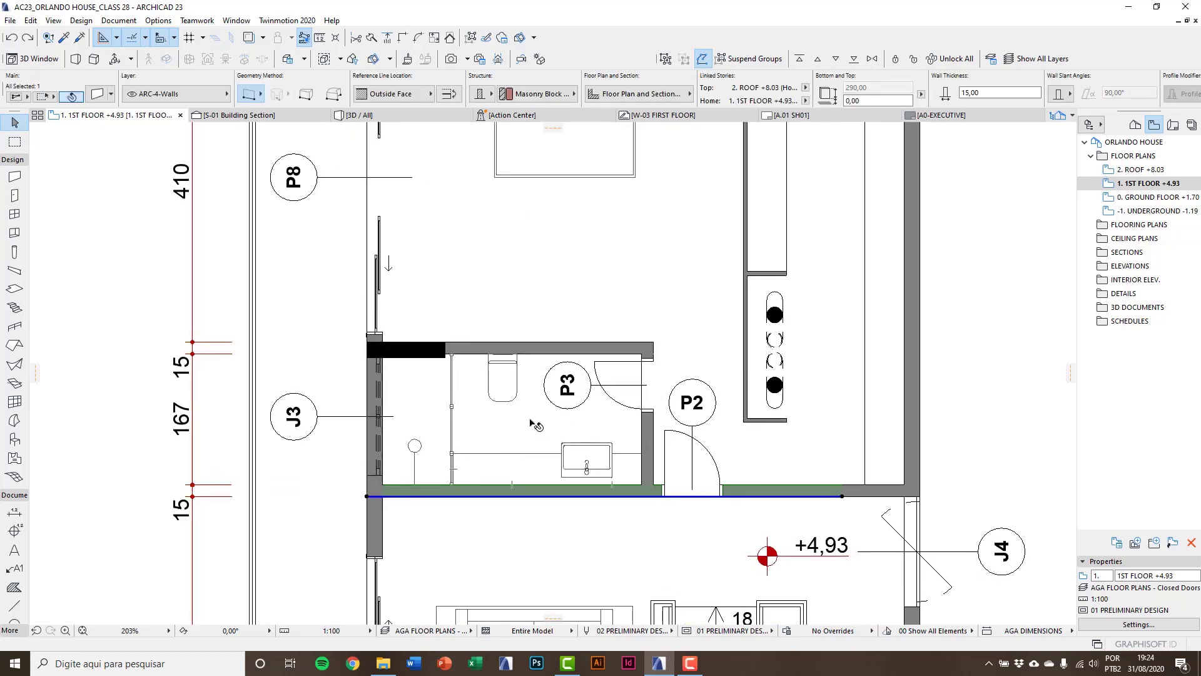
pyautogui.click(1000, 93)
pyautogui.write('25')
pyautogui.press('Return')
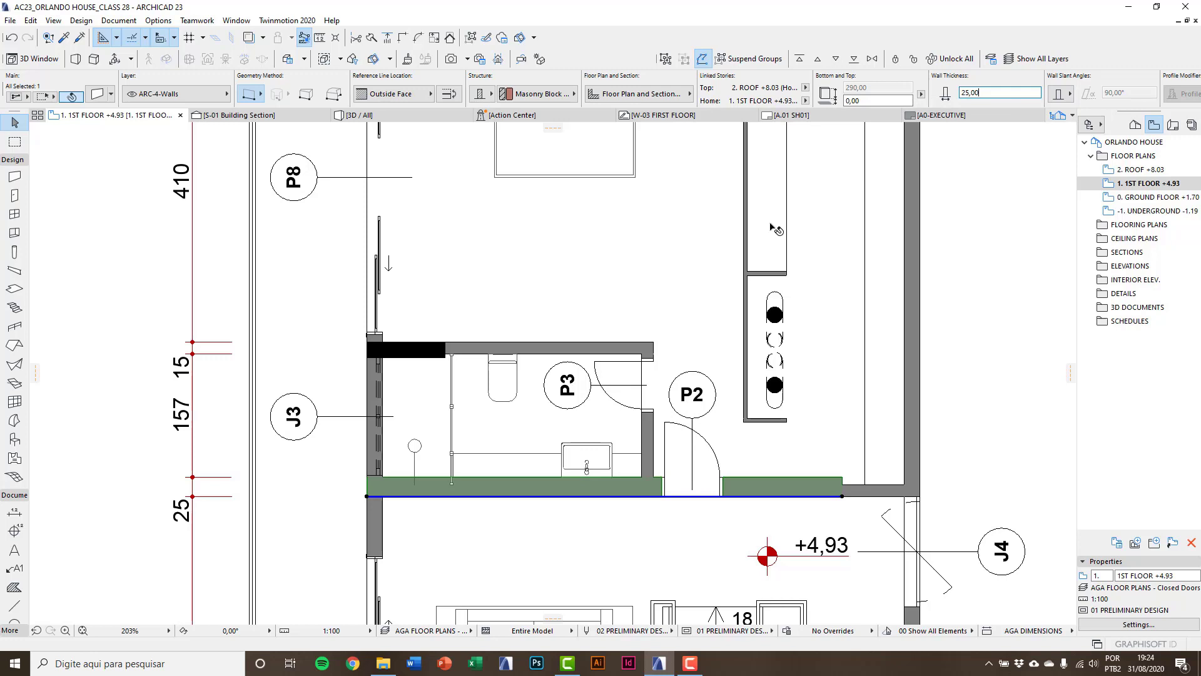
pyautogui.moveTo(781, 213); pyautogui.dragTo(777, 216, button='middle')
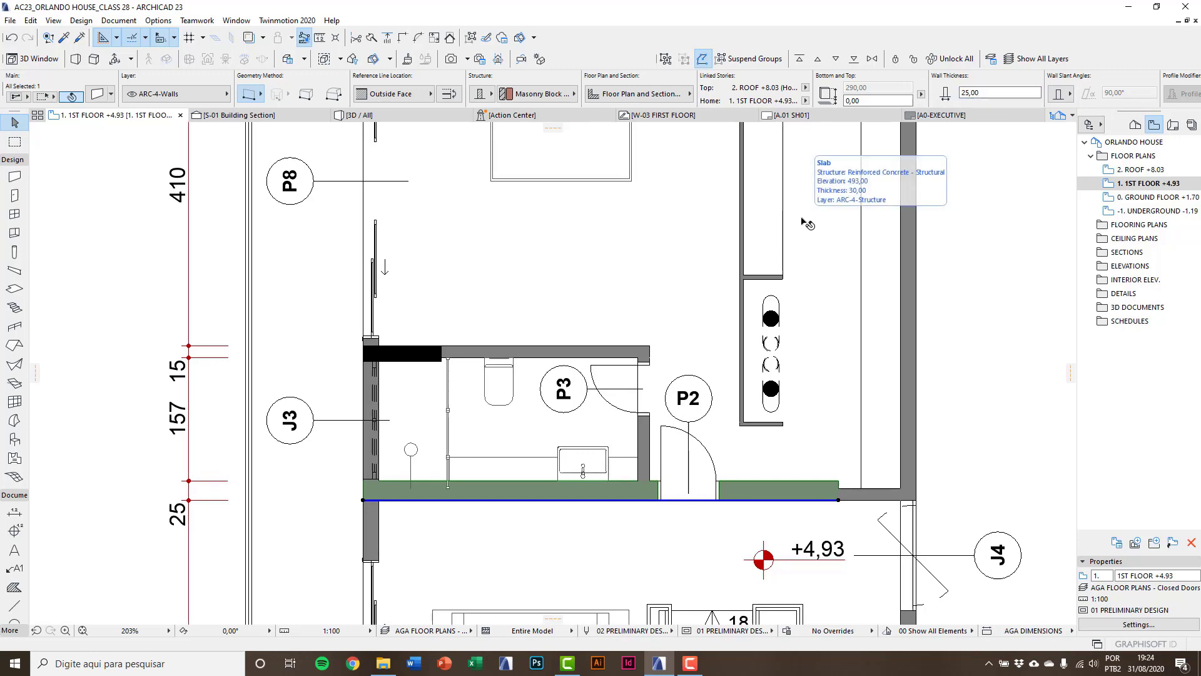
pyautogui.scroll(1, 315, 456)
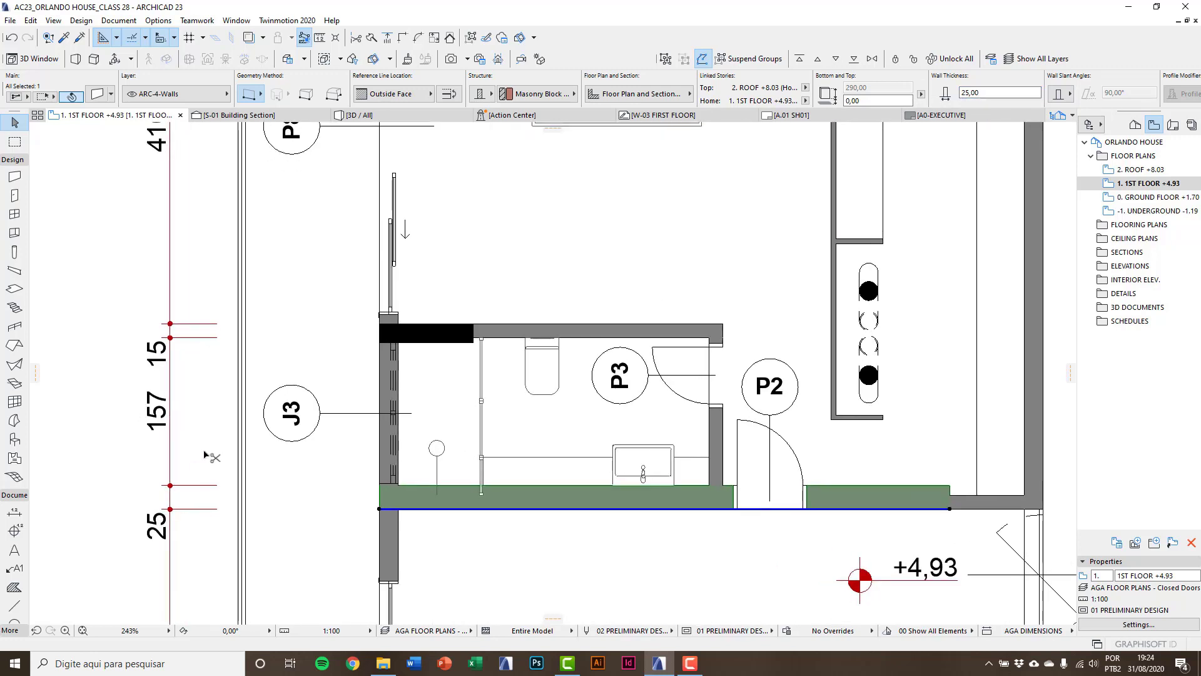
pyautogui.hotkey('ctrl', 'z')
# Step: Drag the wall down to stretch the span to 216, undo it, and clear the selection
pyautogui.moveTo(411, 509); pyautogui.dragTo(415, 555)
pyautogui.moveTo(175, 567); pyautogui.dragTo(218, 473, button='middle')
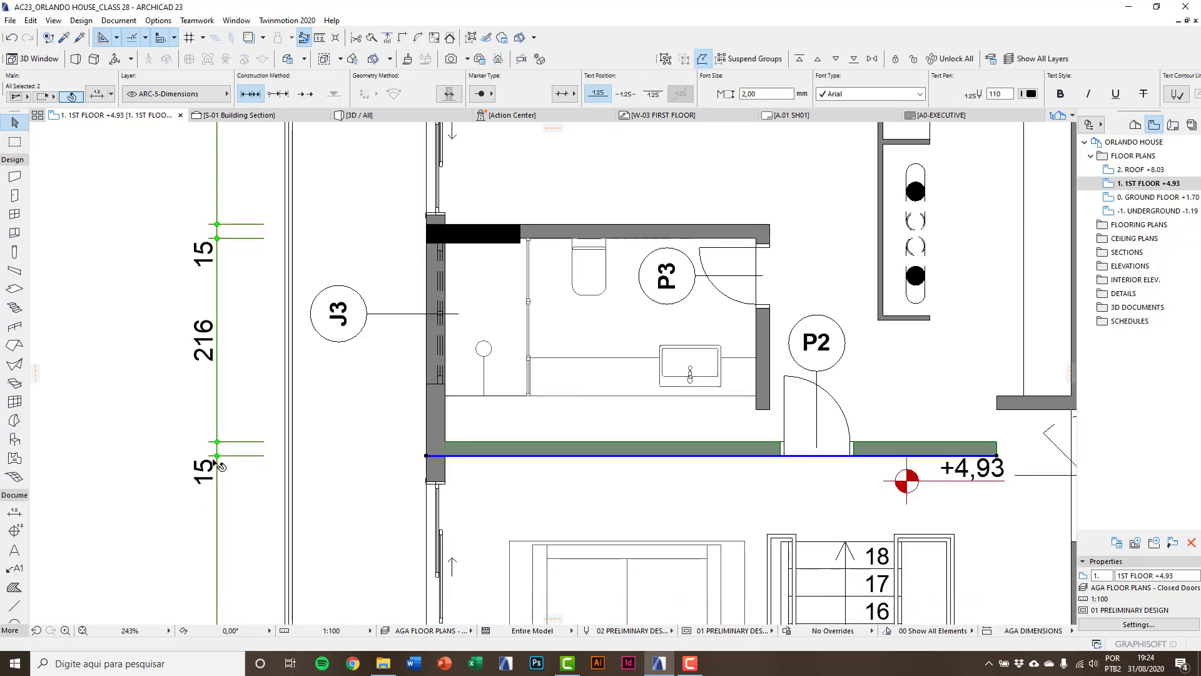
pyautogui.hotkey('ctrl', 'z')
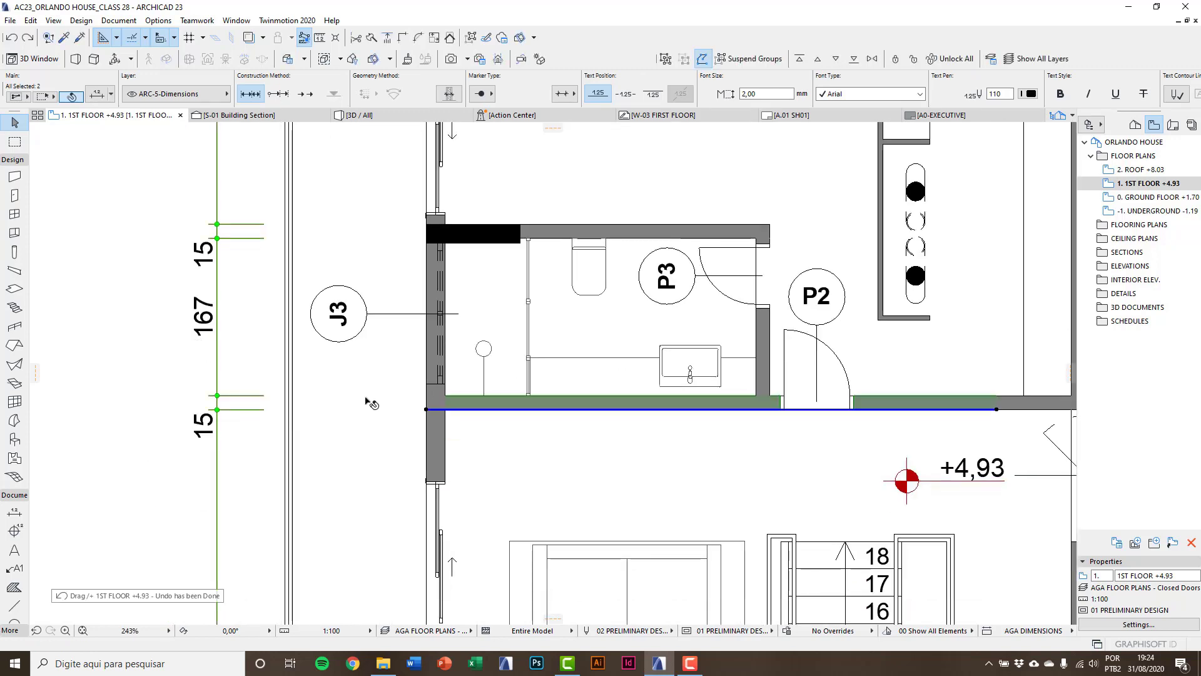
pyautogui.press('Escape')
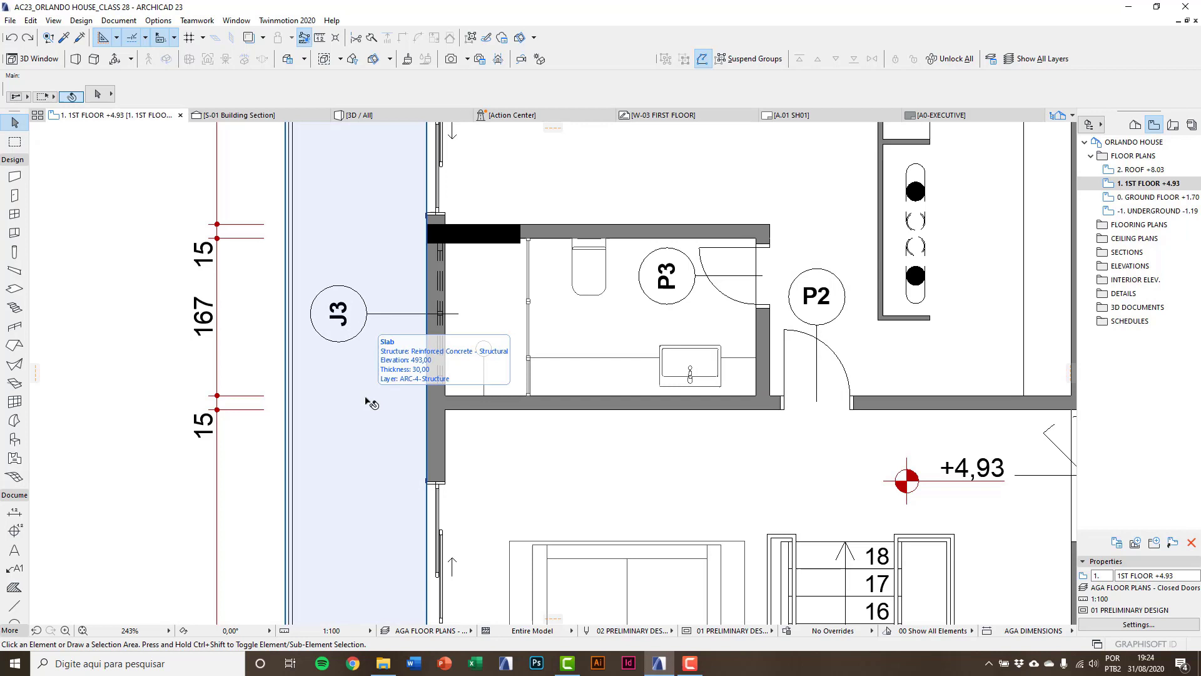
# Step: Pick the west wall corner and the sliding door ends as linear dimension points
pyautogui.click(15, 513)
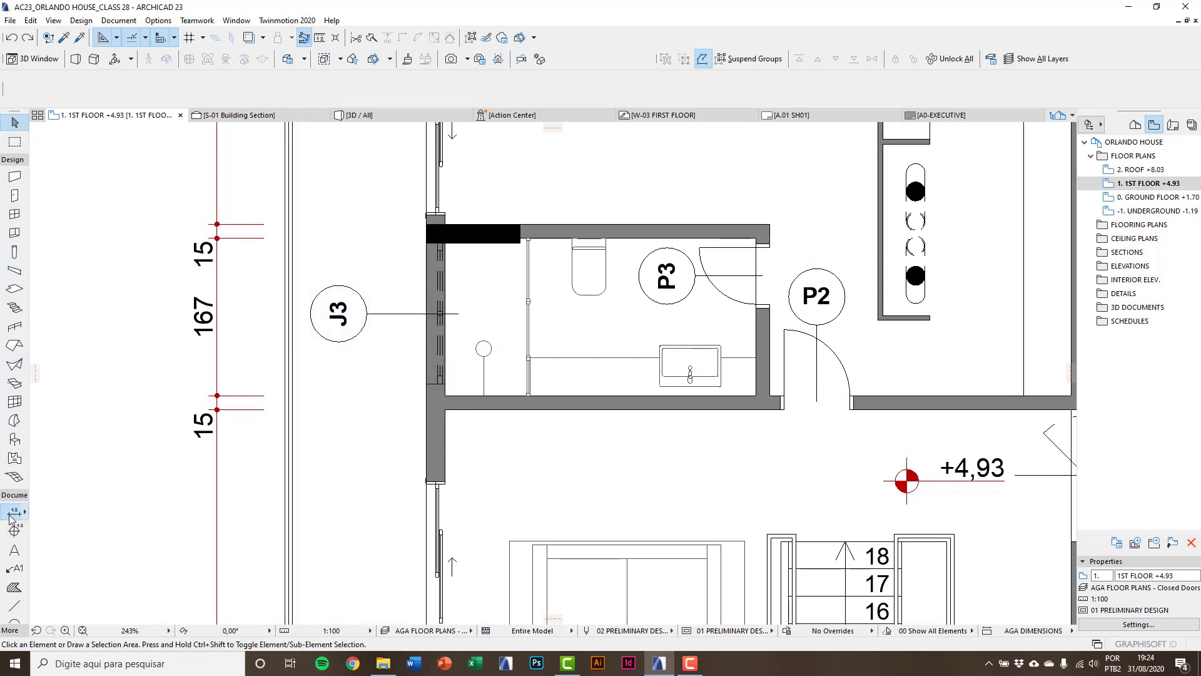
pyautogui.moveTo(332, 459); pyautogui.dragTo(309, 415, button='middle')
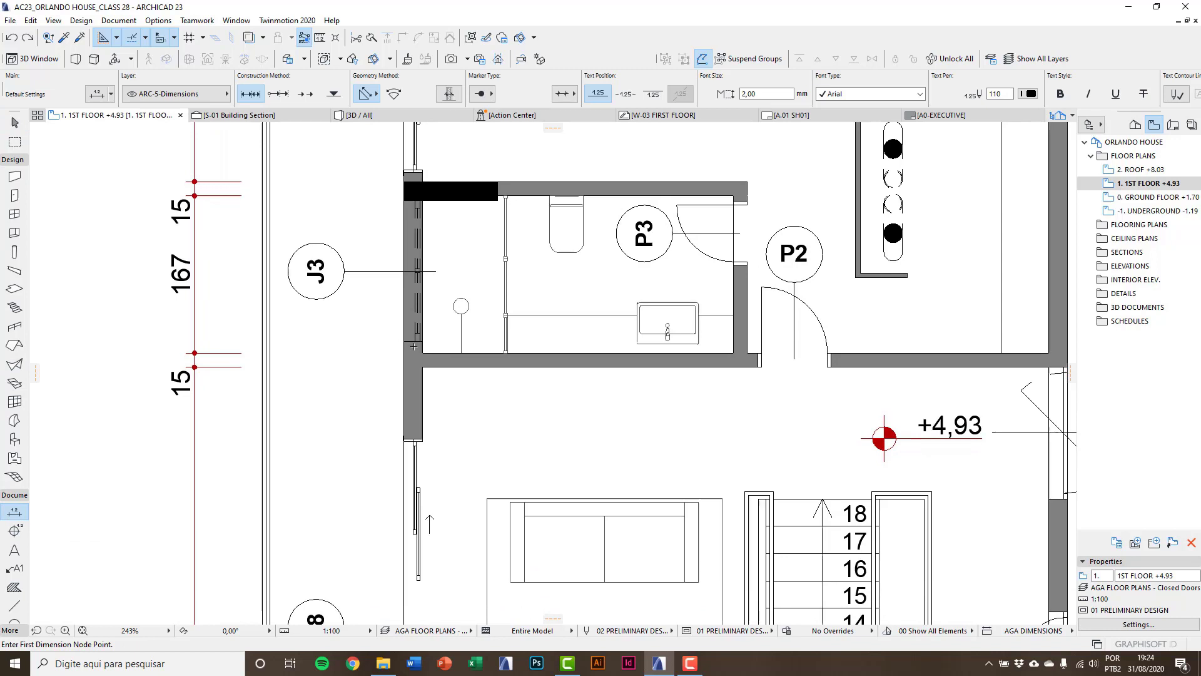
pyautogui.scroll(2, 452, 196)
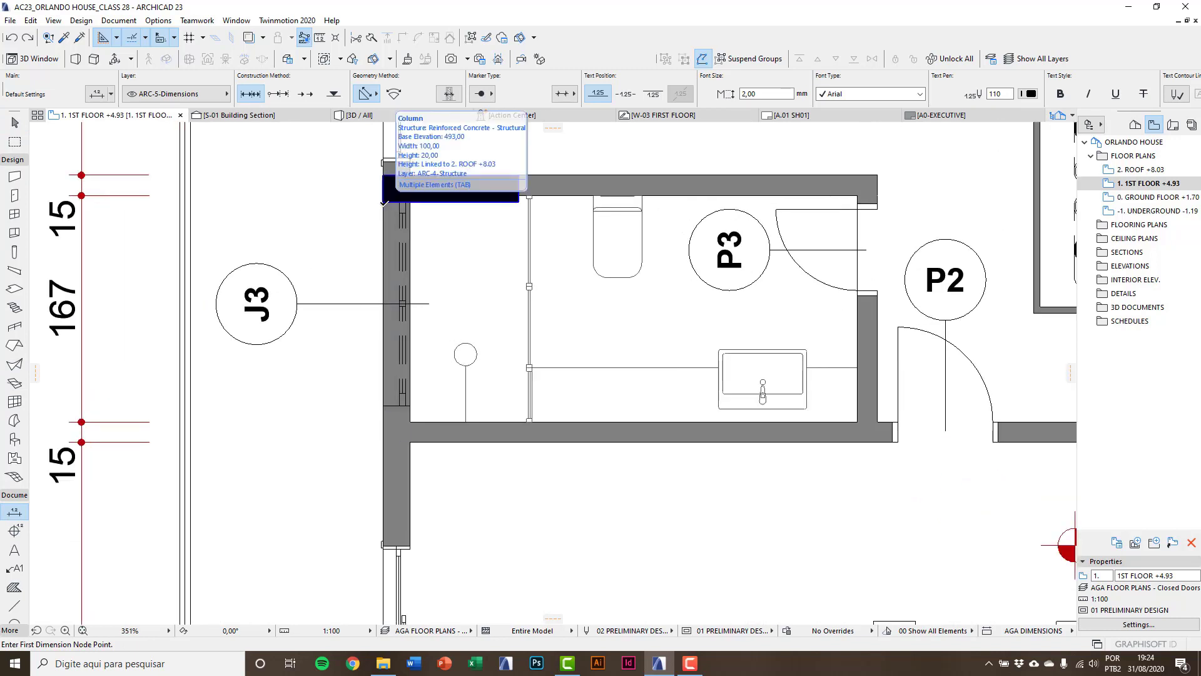
pyautogui.click(384, 202)
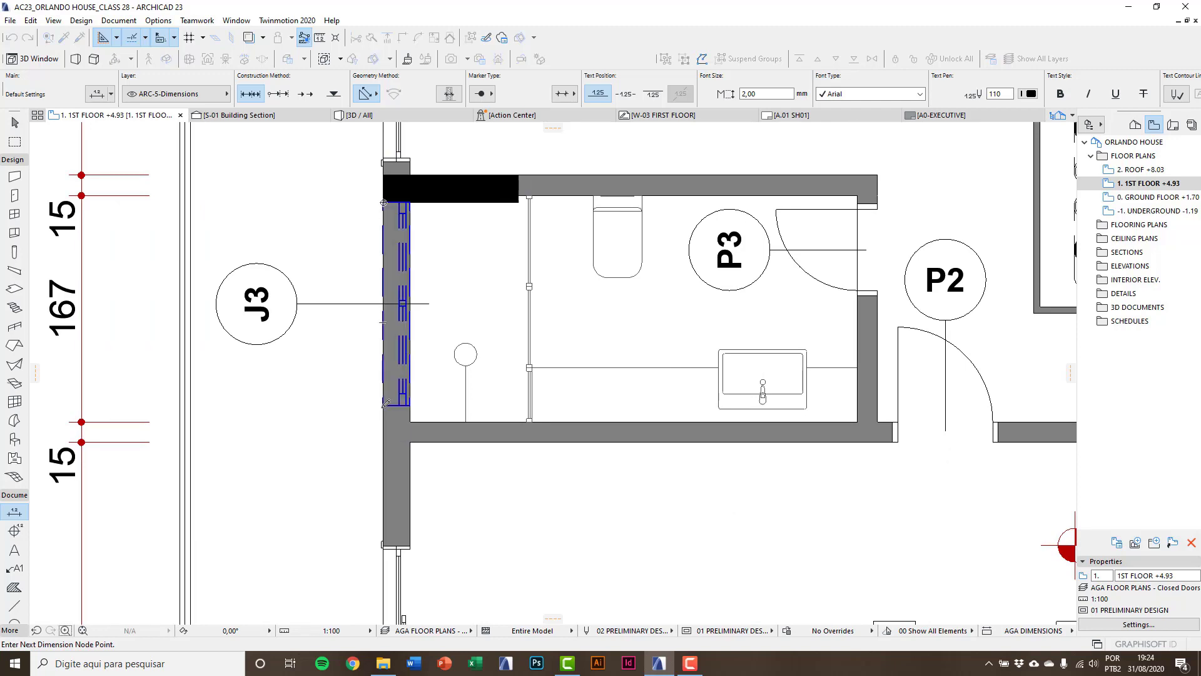
pyautogui.scroll(-2, 385, 406)
pyautogui.scroll(3, 373, 451)
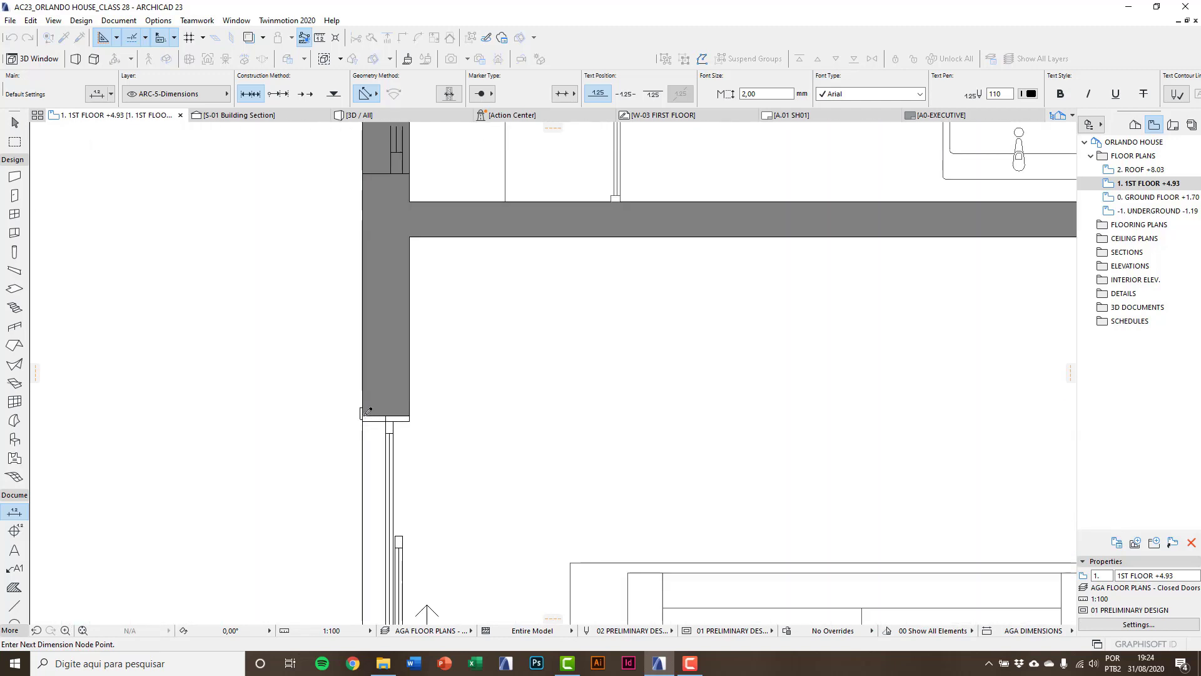
pyautogui.scroll(-1, 372, 401)
pyautogui.scroll(-2, 376, 388)
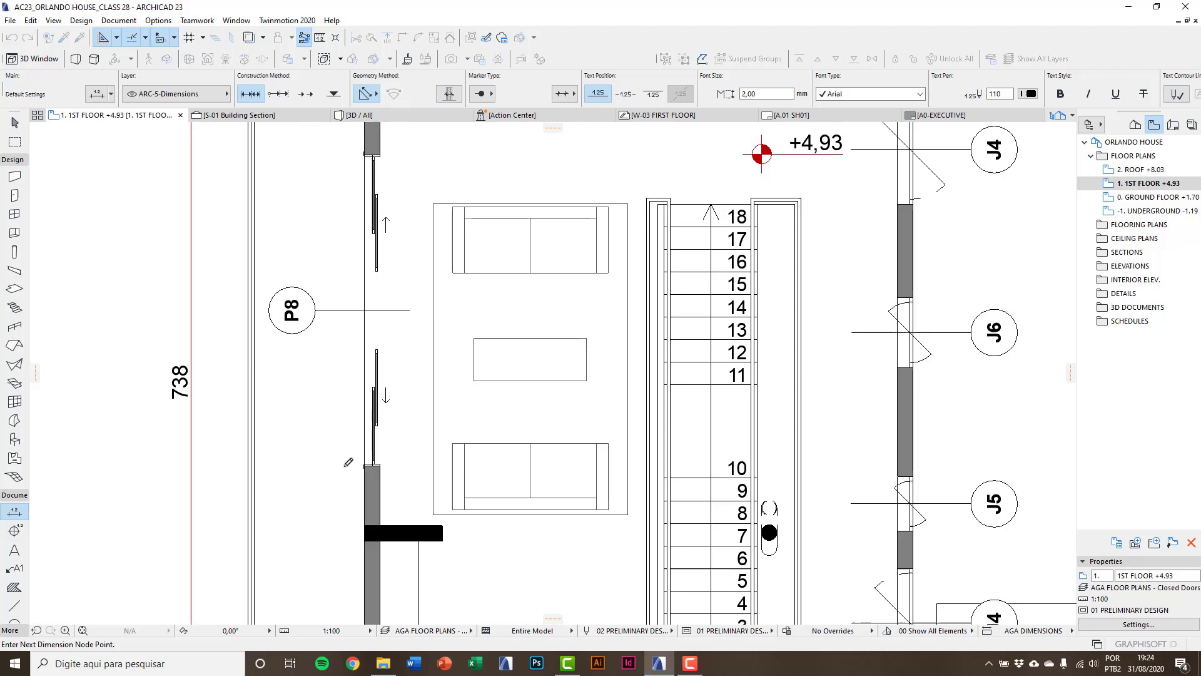
pyautogui.scroll(3, 375, 468)
pyautogui.scroll(-2, 383, 492)
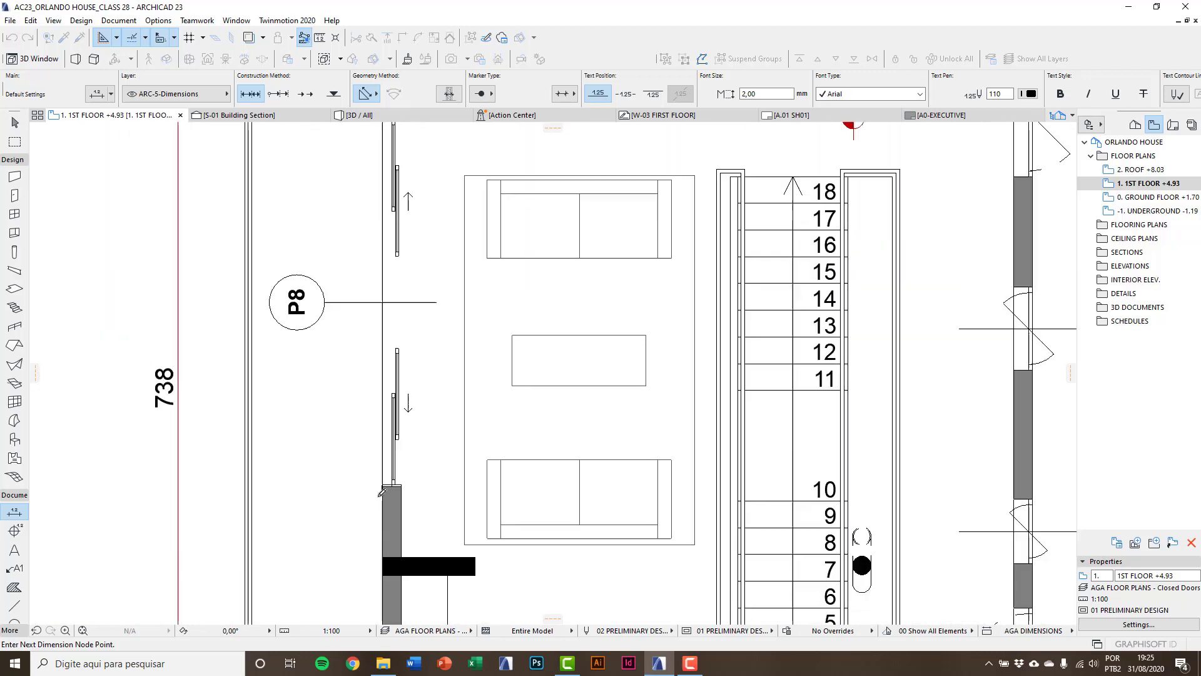
pyautogui.scroll(-1, 382, 492)
pyautogui.doubleClick(382, 491)
# Step: Place the 150, 104, 400 chain beside the west wall and return to selecting
pyautogui.click(356, 326)
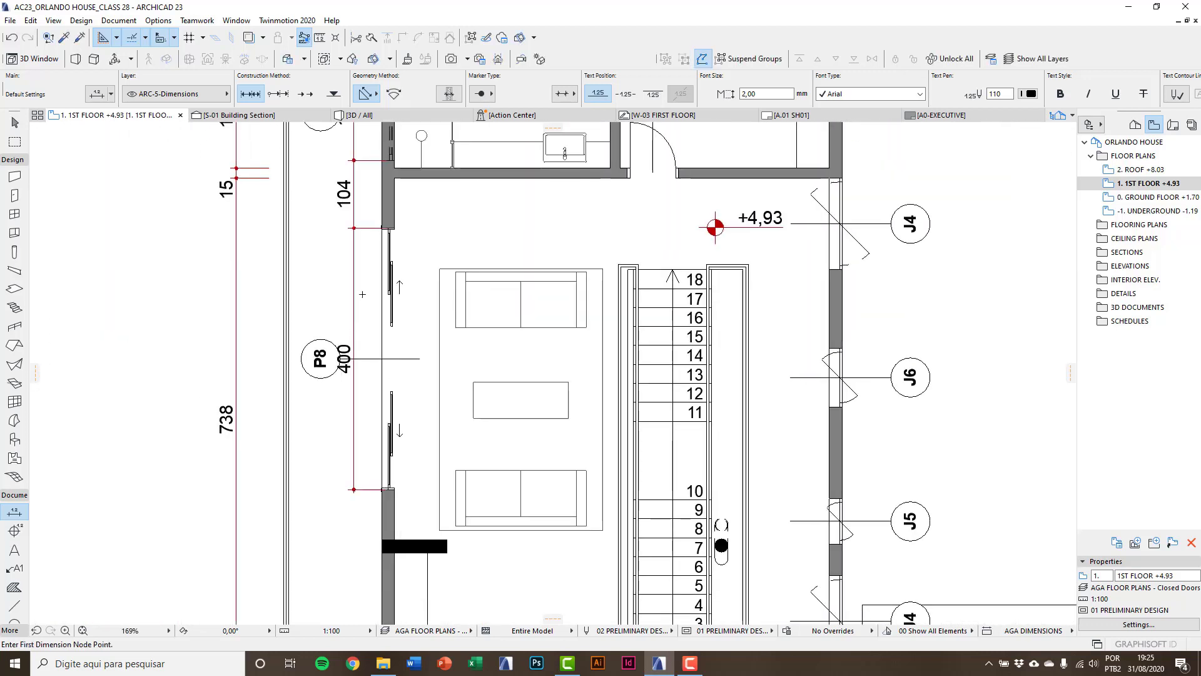
pyautogui.moveTo(363, 294); pyautogui.dragTo(350, 360, button='middle')
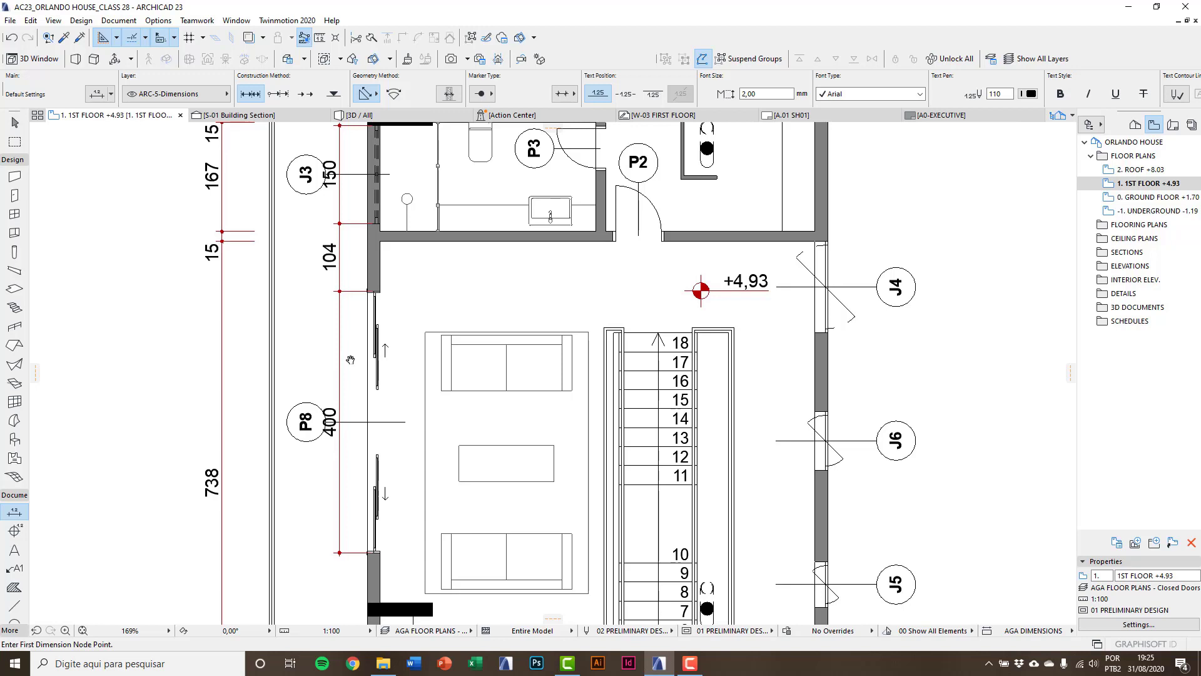
pyautogui.press('Escape')
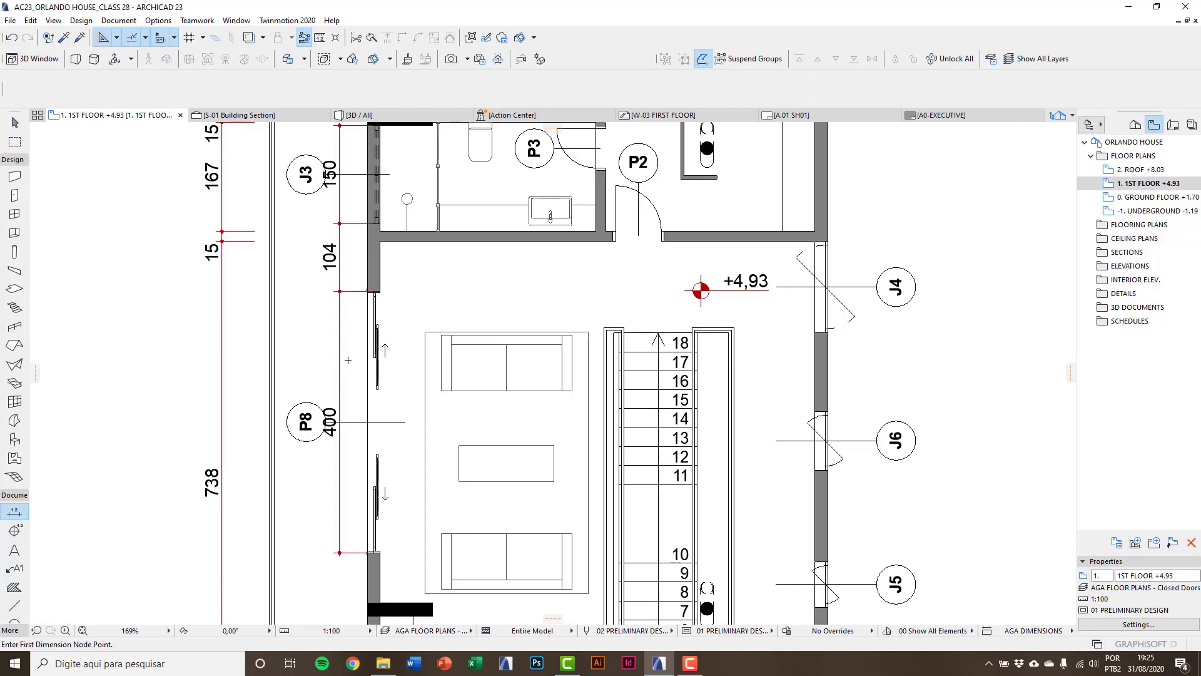
pyautogui.moveTo(348, 360); pyautogui.dragTo(343, 465, button='middle')
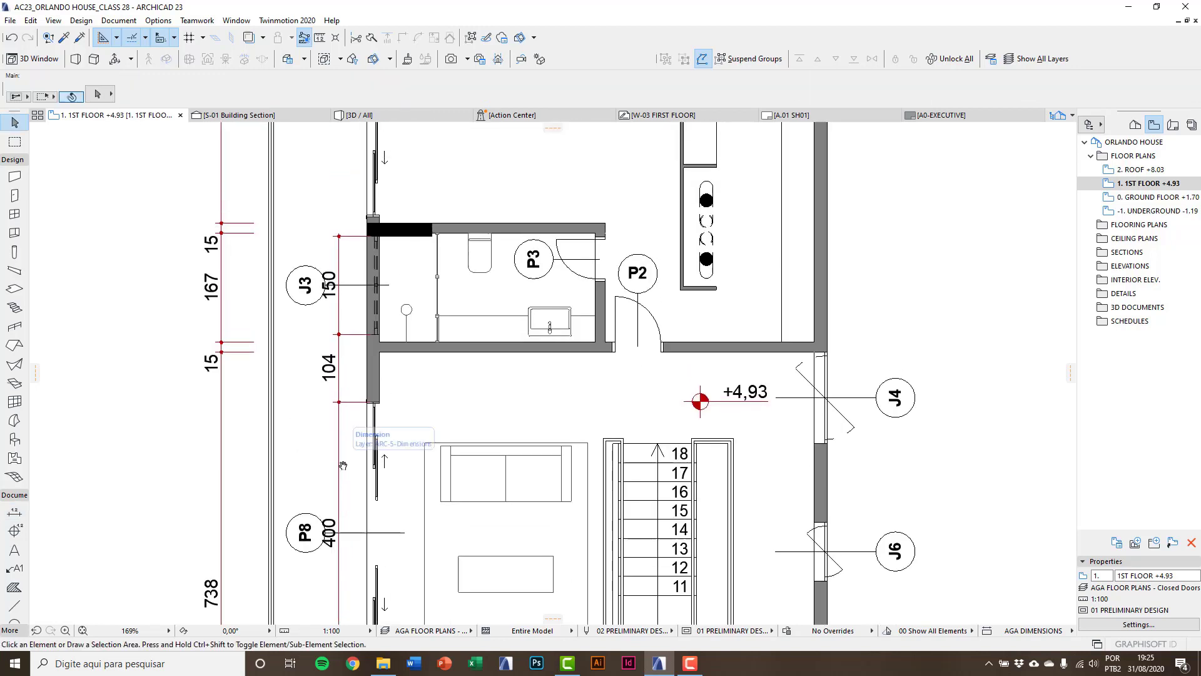
pyautogui.scroll(2, 342, 466)
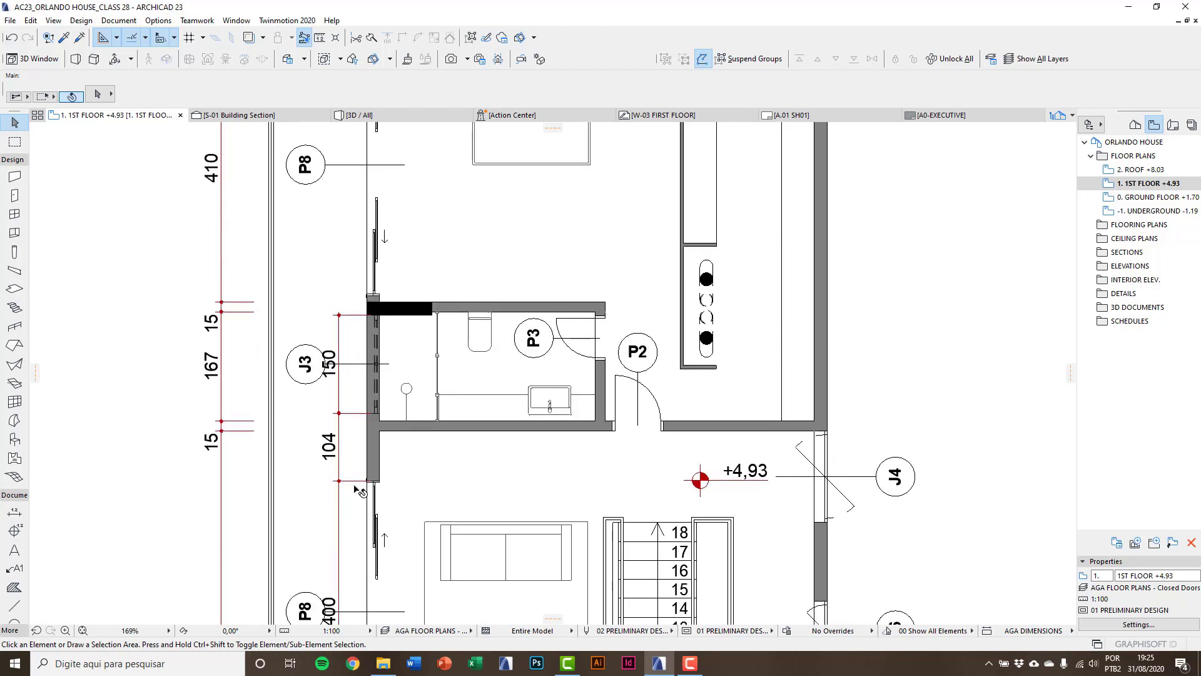
# Step: Stretch both ends of sliding door P8, narrowing it to about 331 width
pyautogui.scroll(2, 394, 466)
pyautogui.click(393, 472)
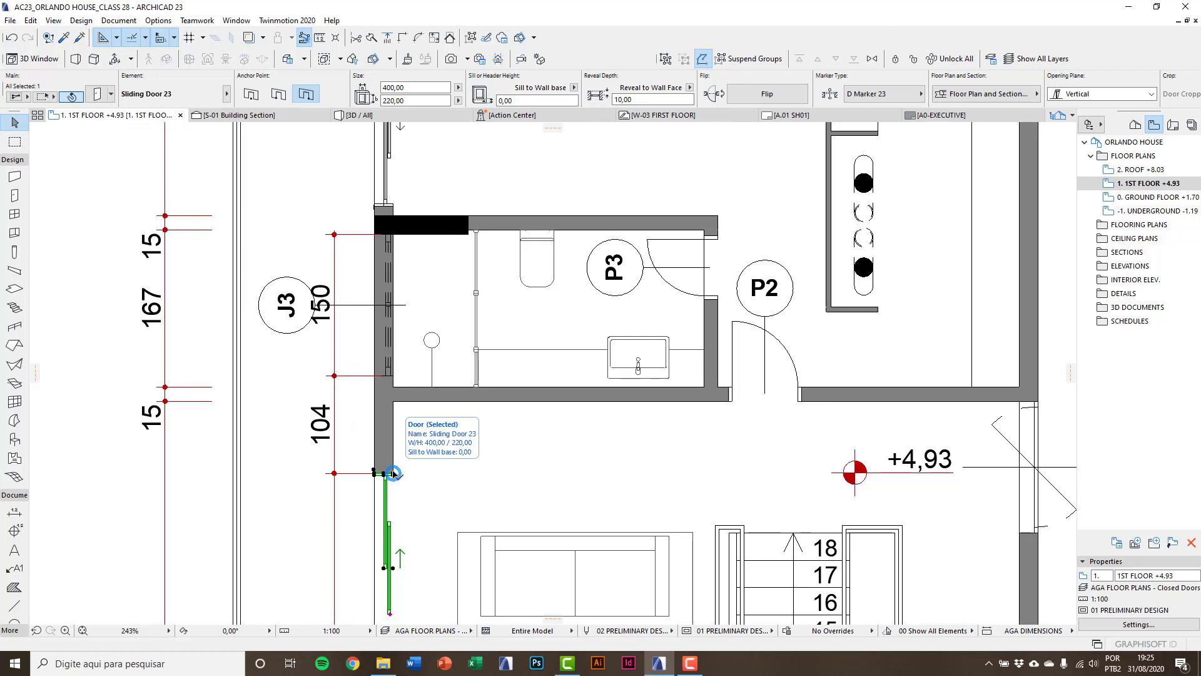
pyautogui.click(394, 473)
pyautogui.click(394, 504)
pyautogui.moveTo(395, 520); pyautogui.dragTo(415, 394, button='middle')
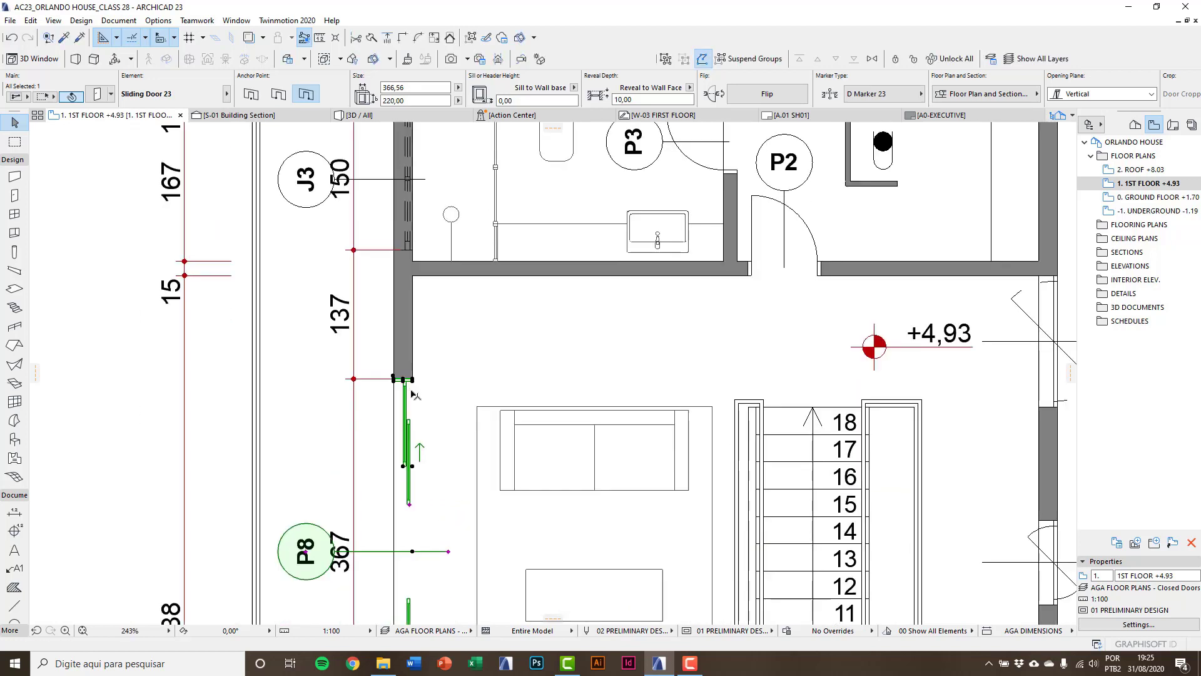
pyautogui.scroll(-2, 413, 453)
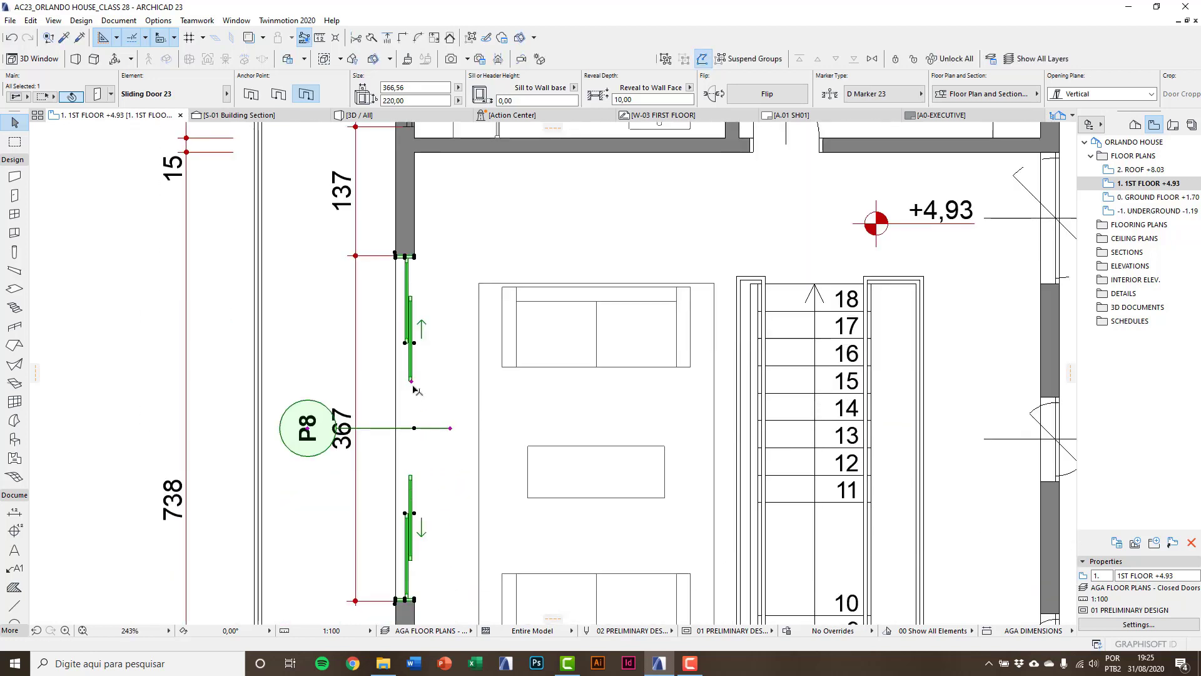
pyautogui.click(413, 601)
pyautogui.click(406, 567)
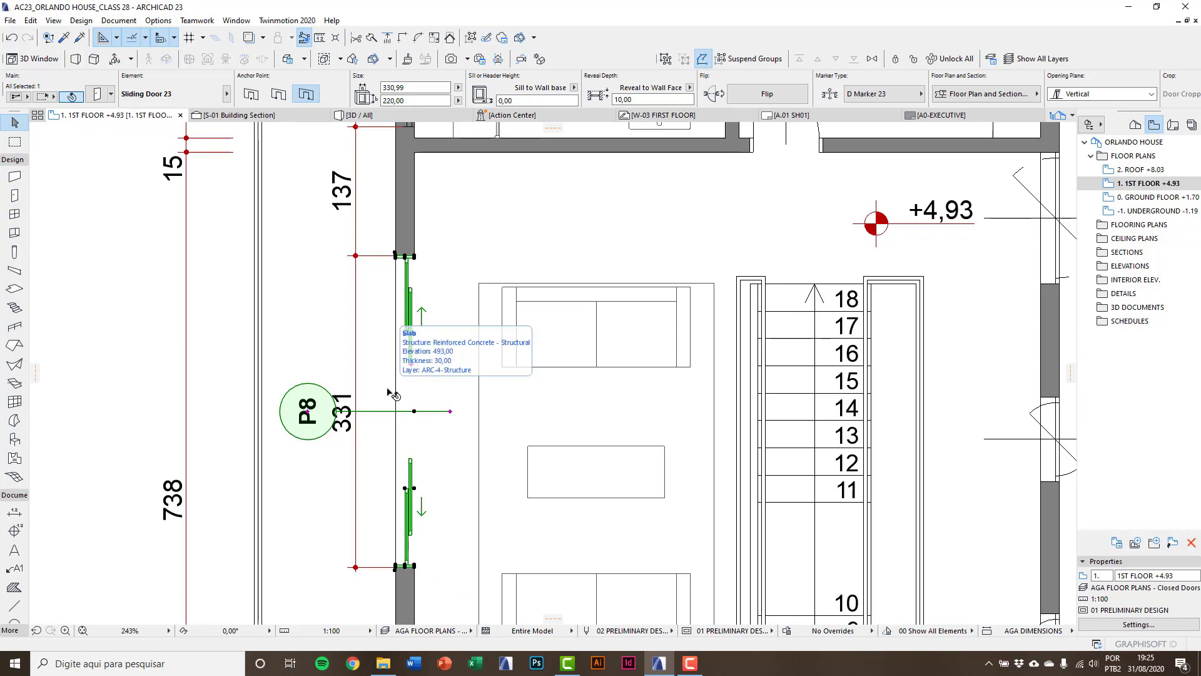
# Step: Undo the resize so P8 is back at 400 width, and deselect it
pyautogui.hotkey('ctrl', 'z')
pyautogui.hotkey('ctrl', 'z')
pyautogui.hotkey('ctrl', 'z')
pyautogui.scroll(-5, 413, 465)
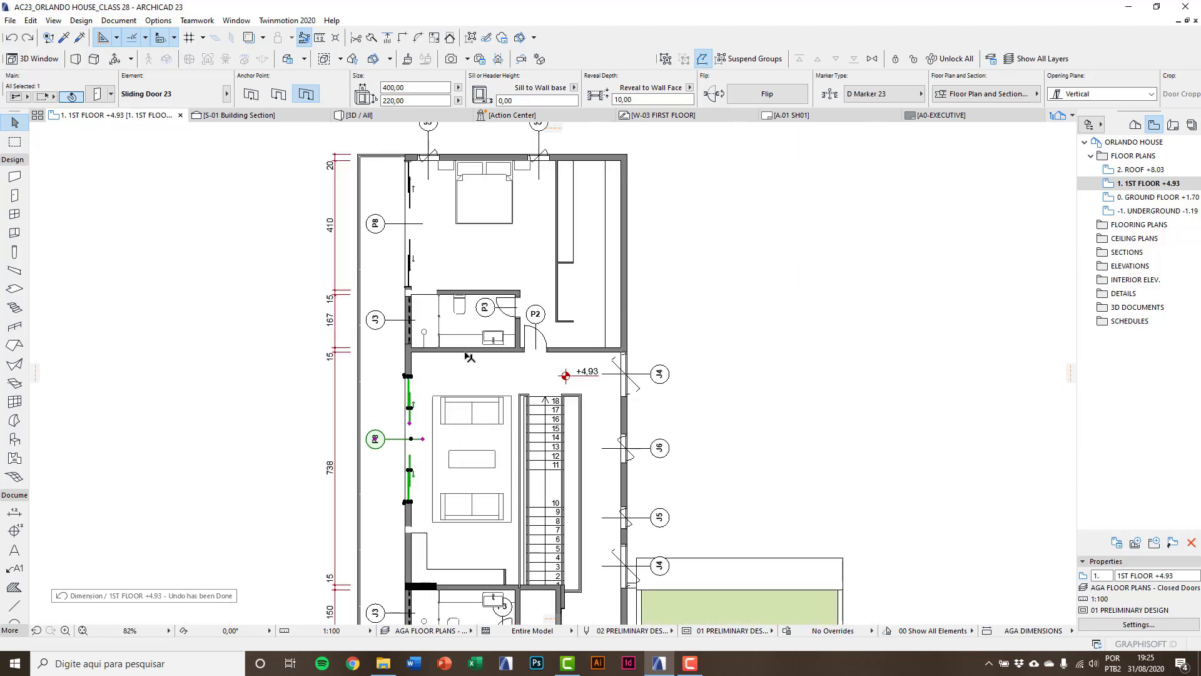
pyautogui.click(719, 339)
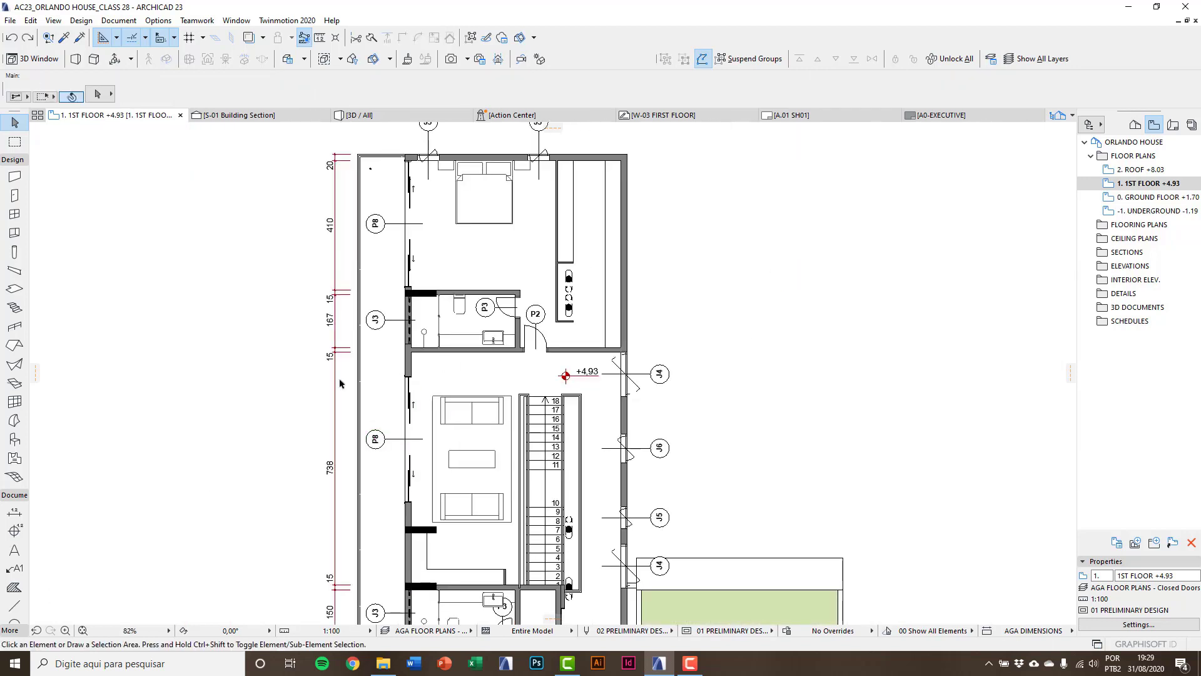
# Step: Drag the witness point between the 160 and 15 spans down, merging them into 175
pyautogui.click(336, 444)
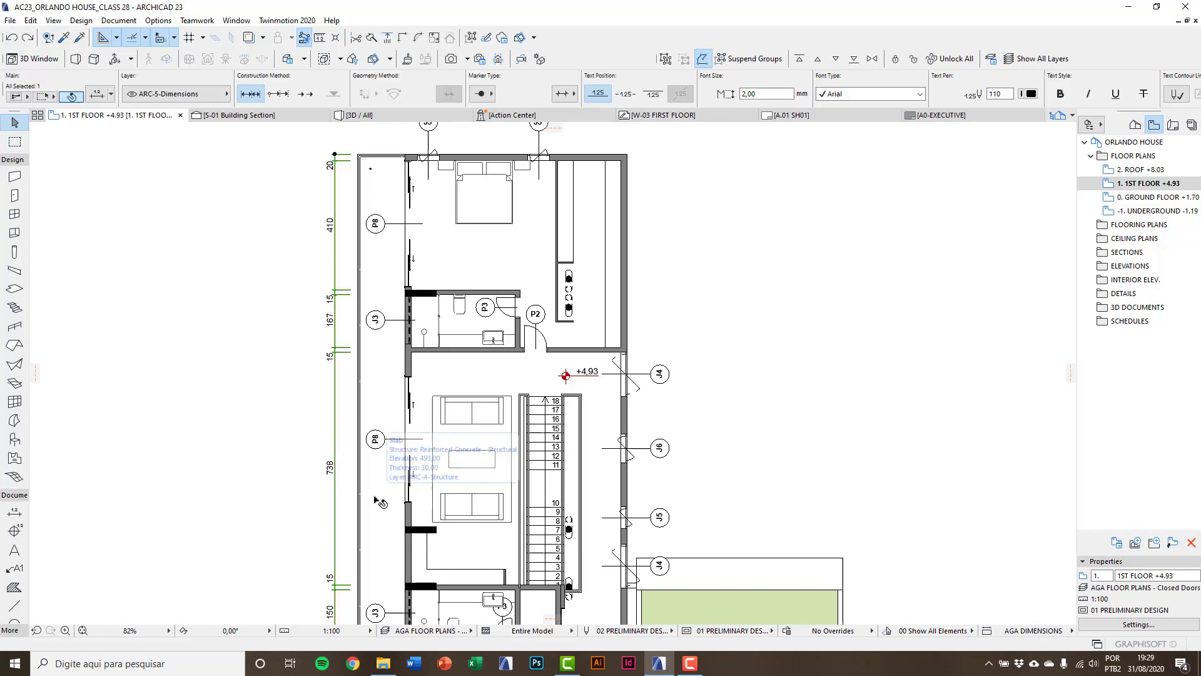
pyautogui.scroll(-3, 384, 519)
pyautogui.scroll(2, 395, 545)
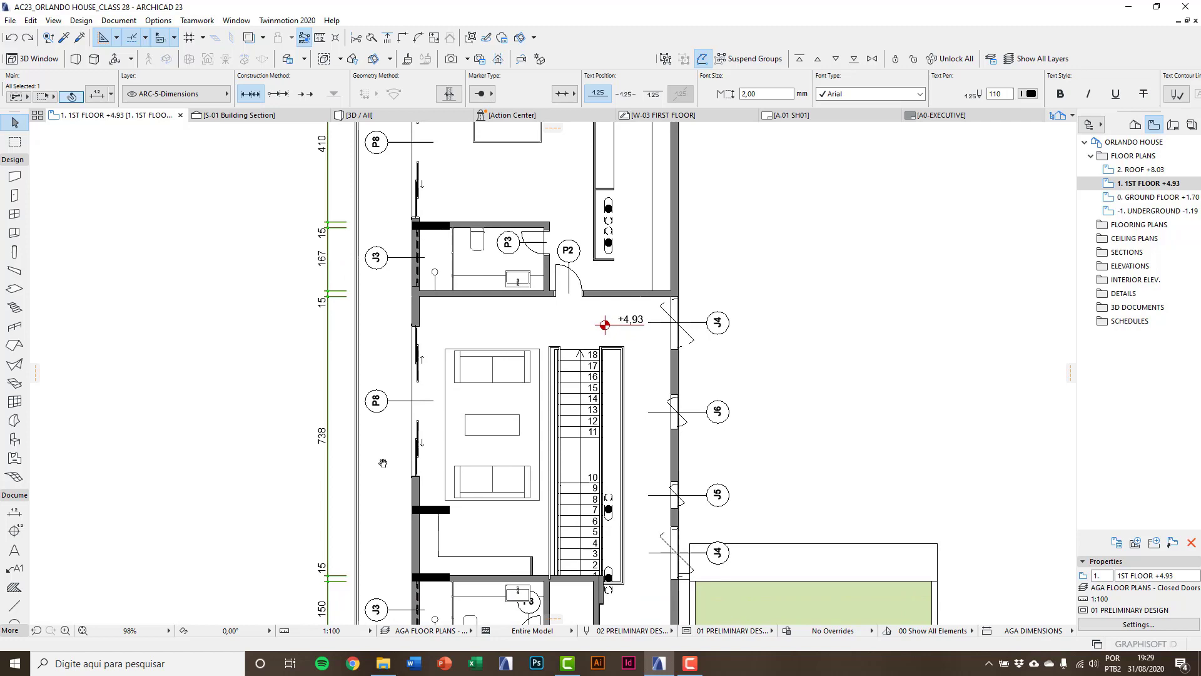
pyautogui.scroll(-3, 398, 562)
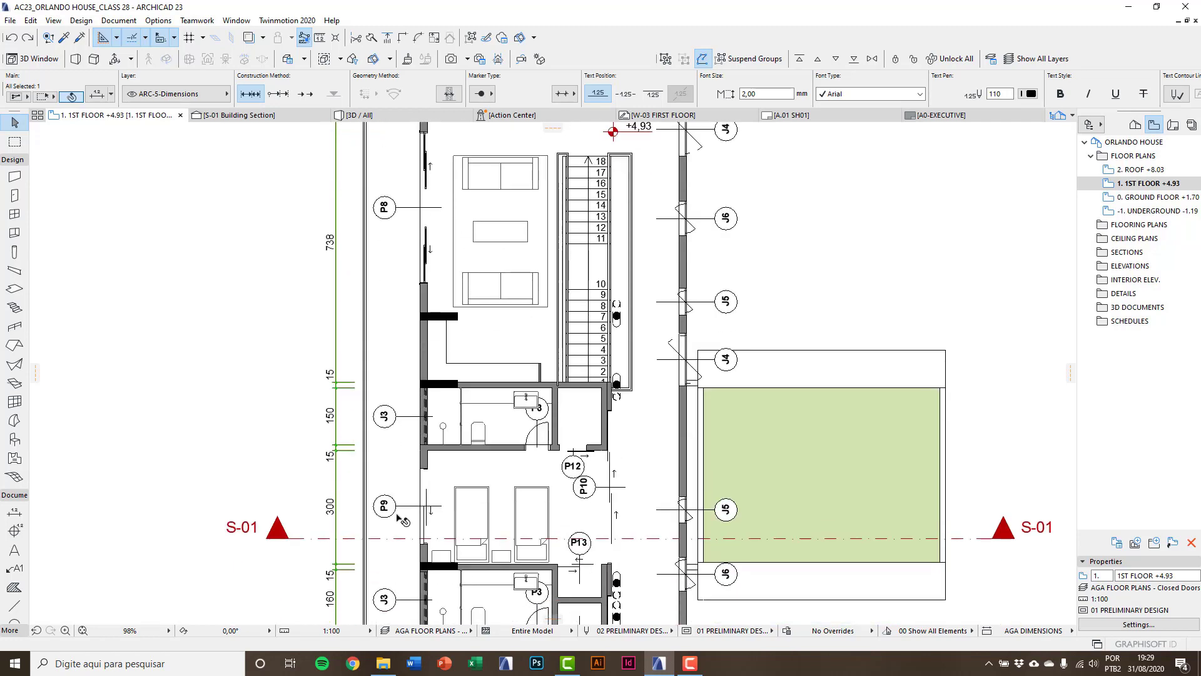
pyautogui.scroll(-10, 399, 524)
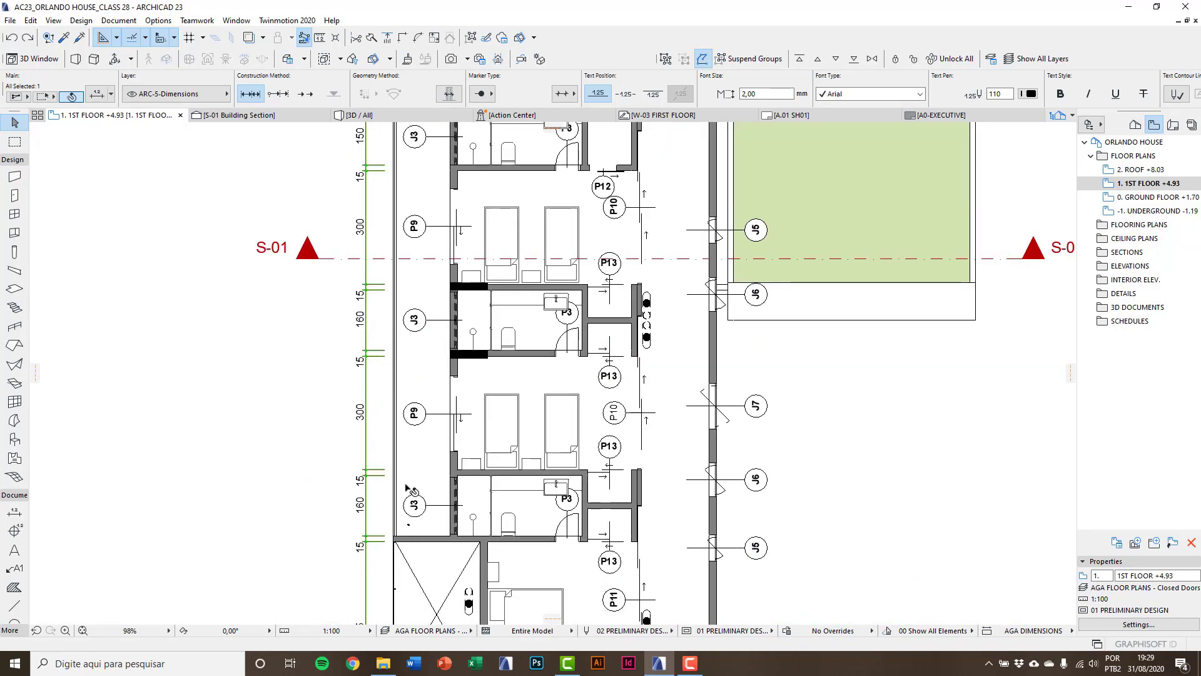
pyautogui.scroll(6, 365, 463)
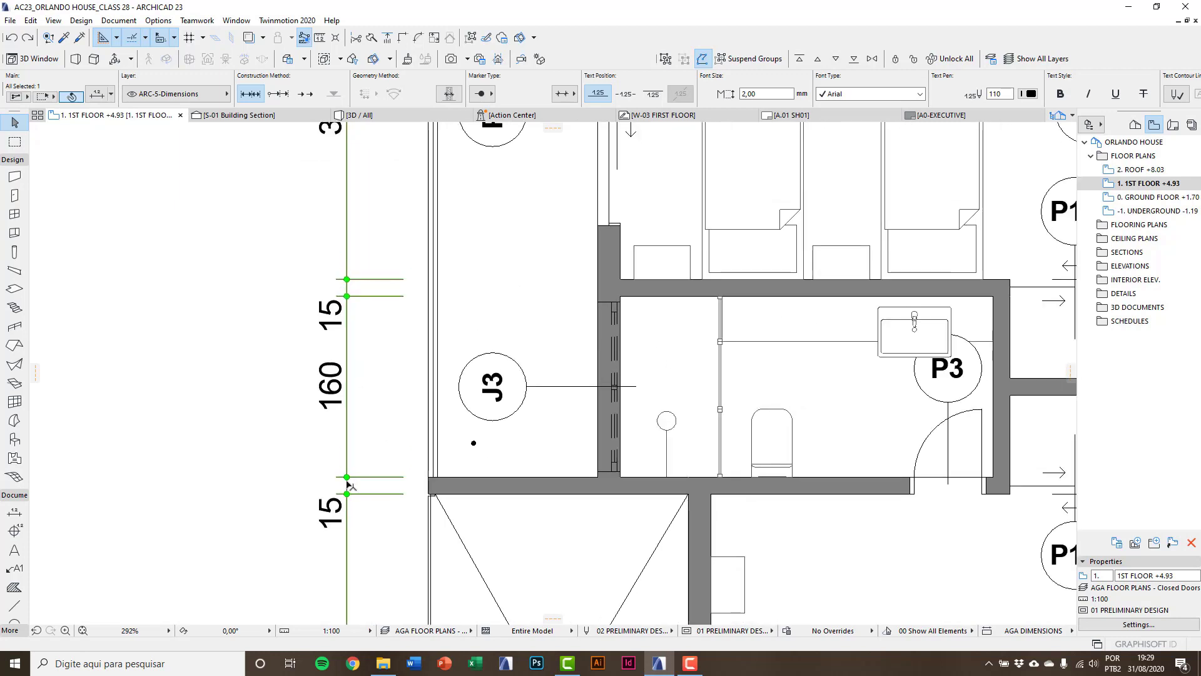
pyautogui.press('Escape')
pyautogui.scroll(4, 348, 479)
pyautogui.click(348, 474)
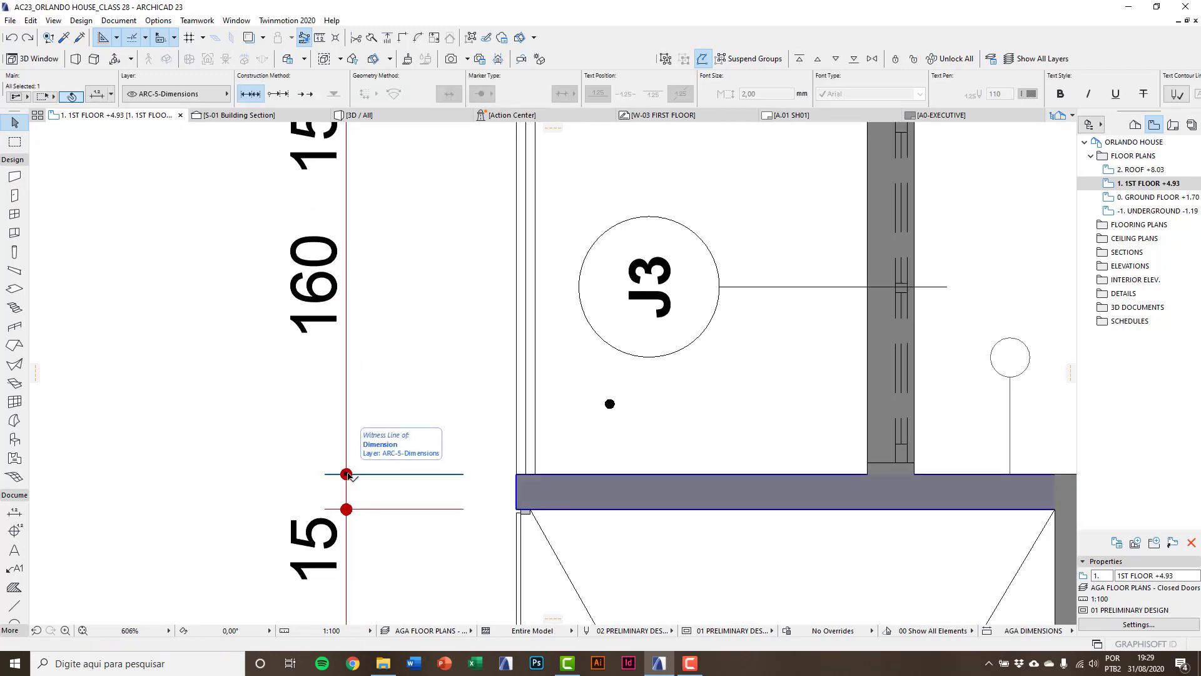
pyautogui.moveTo(347, 474); pyautogui.dragTo(346, 510)
pyautogui.scroll(-4, 367, 516)
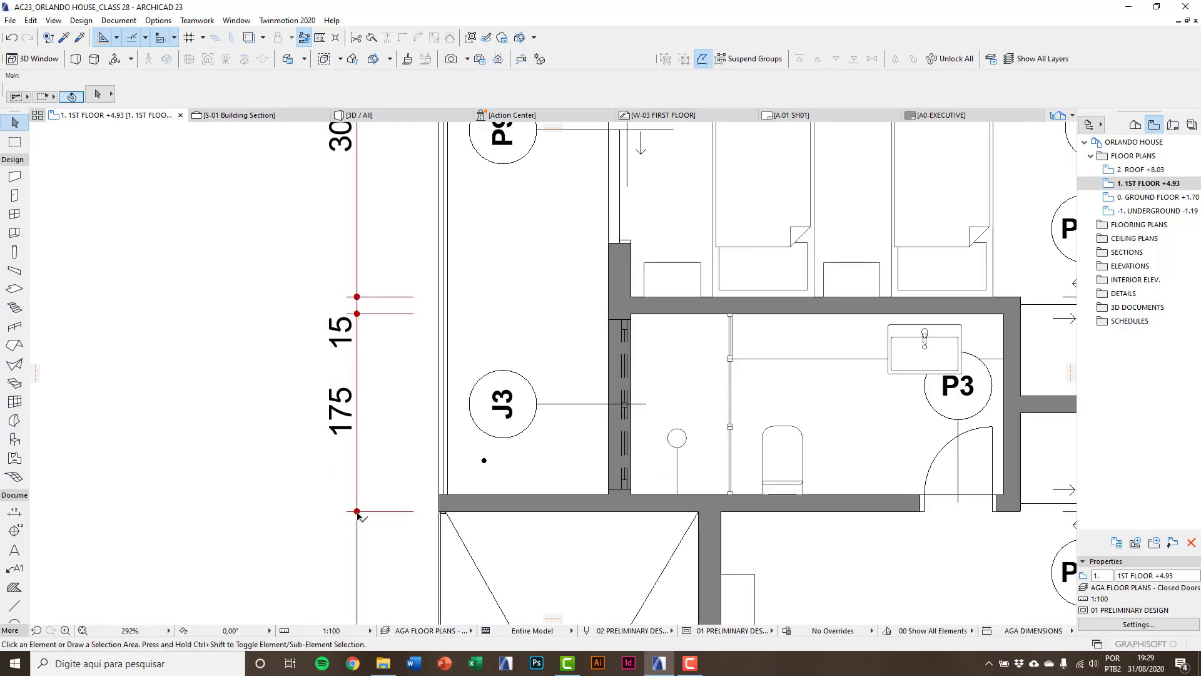
pyautogui.scroll(-5, 408, 394)
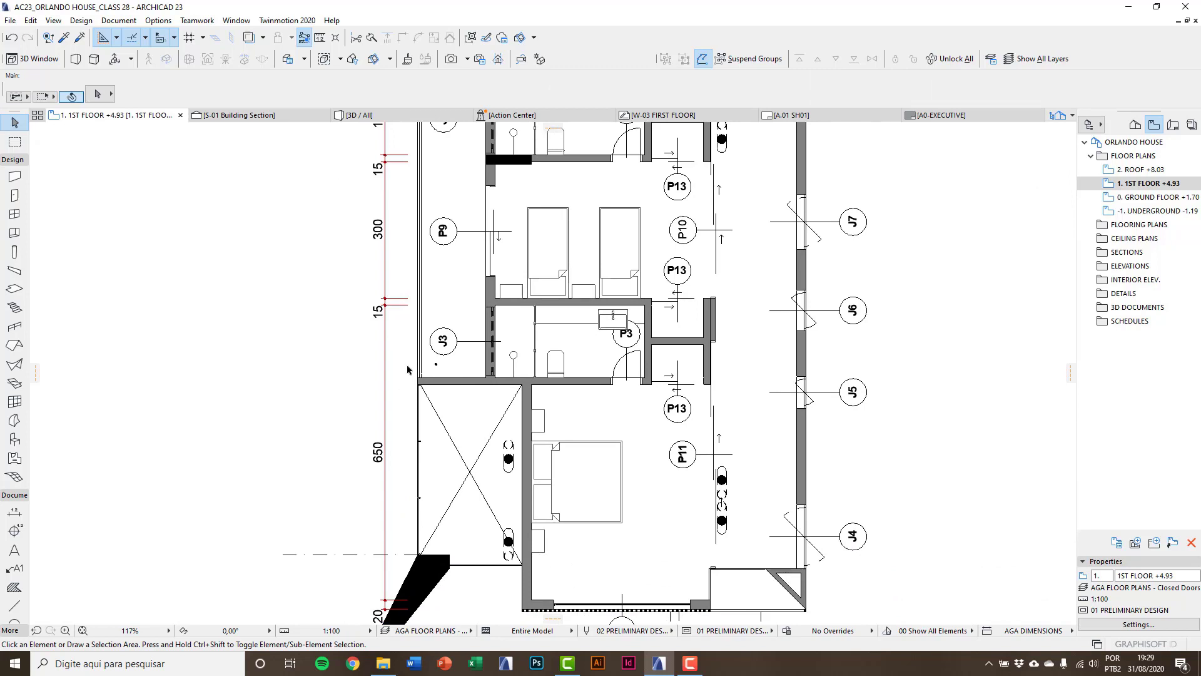
pyautogui.scroll(3, 410, 356)
# Step: Insert a dimension point at the bathroom's lower wall, splitting the chain into 15, 160, 15
pyautogui.click(369, 349)
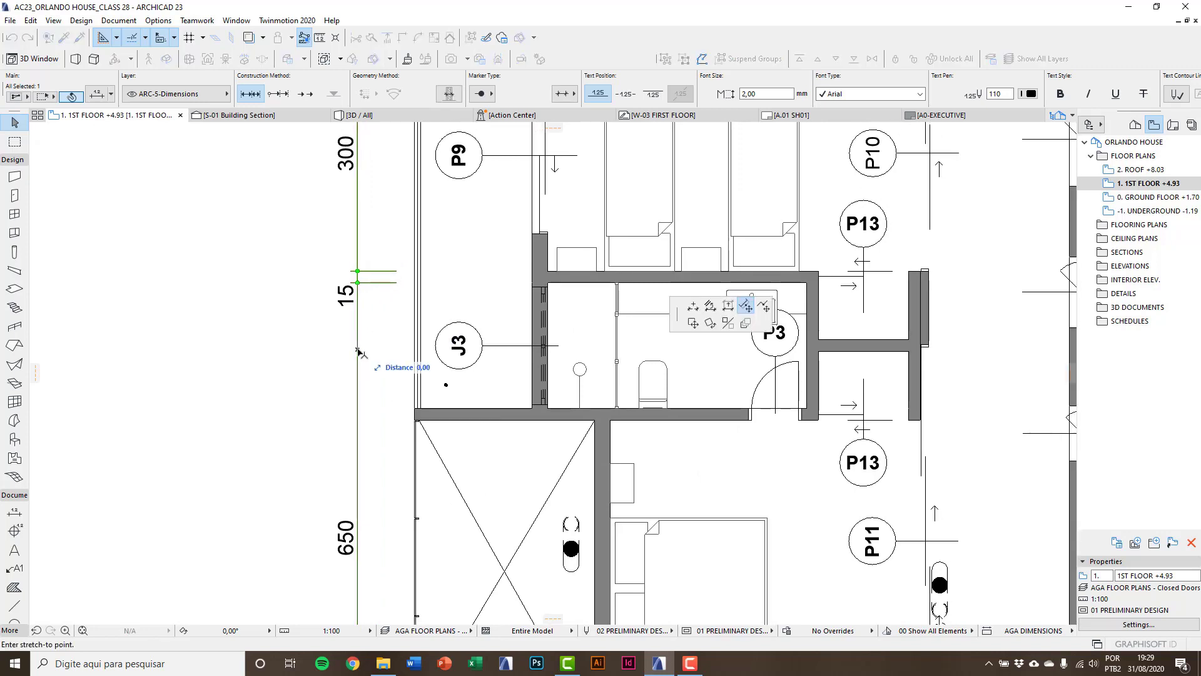
pyautogui.click(359, 352)
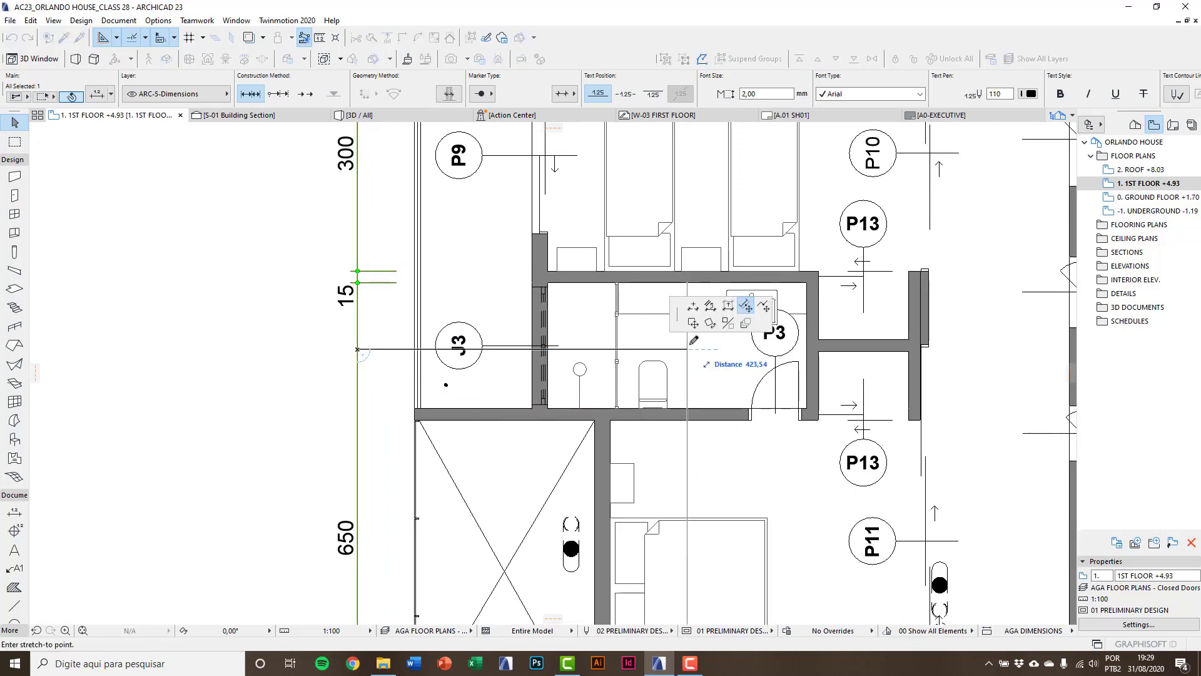
pyautogui.click(692, 306)
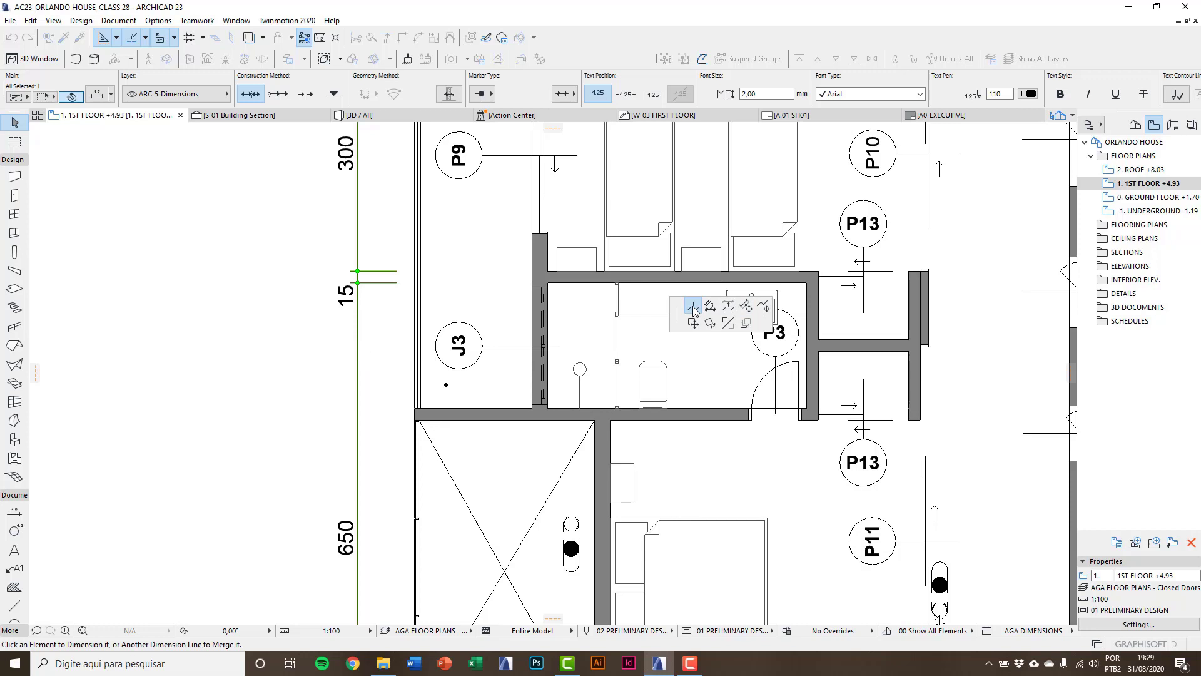
pyautogui.scroll(2, 481, 388)
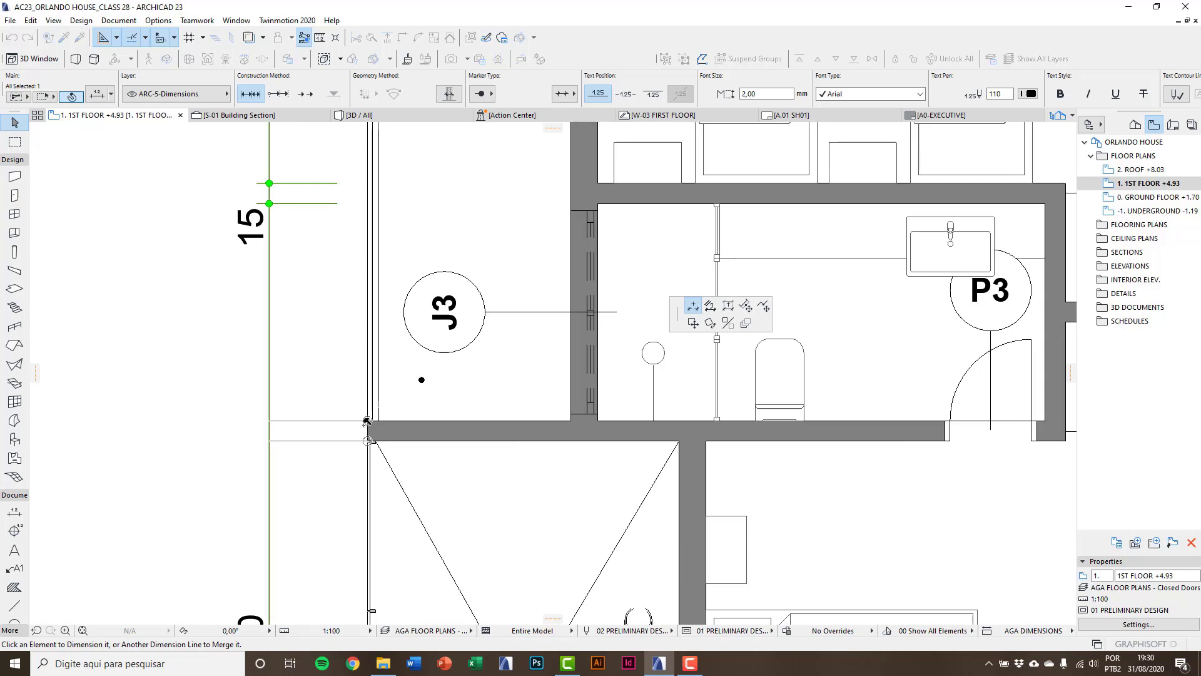
pyautogui.click(421, 421)
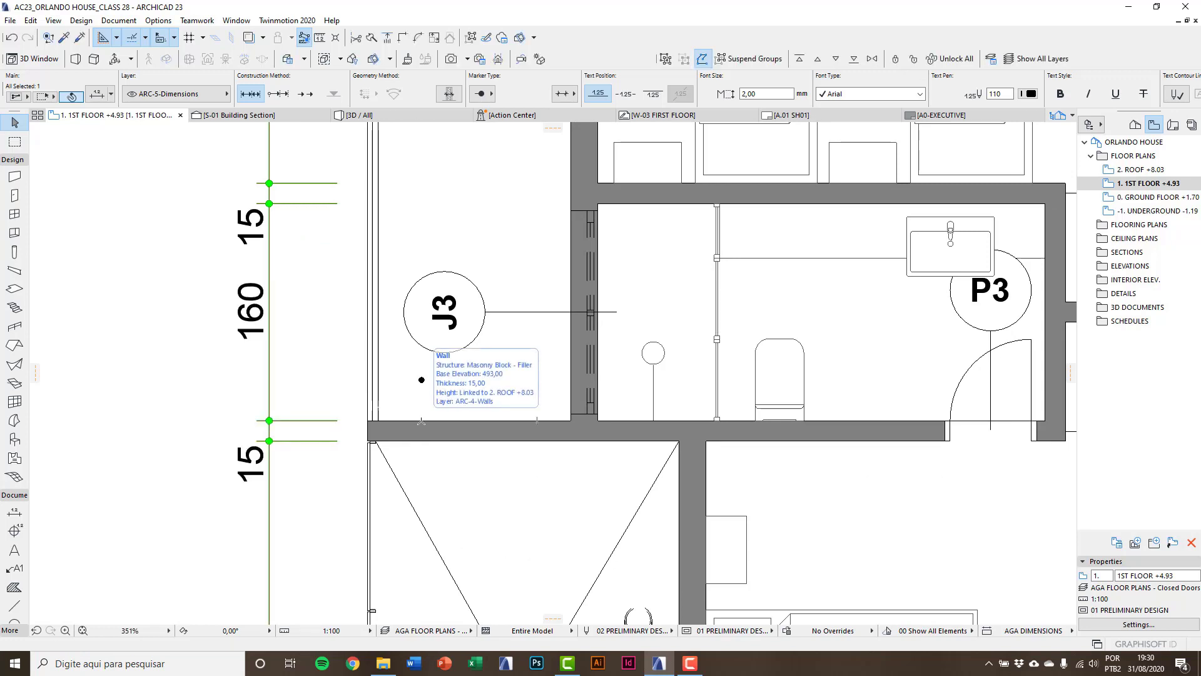
pyautogui.scroll(-2, 424, 445)
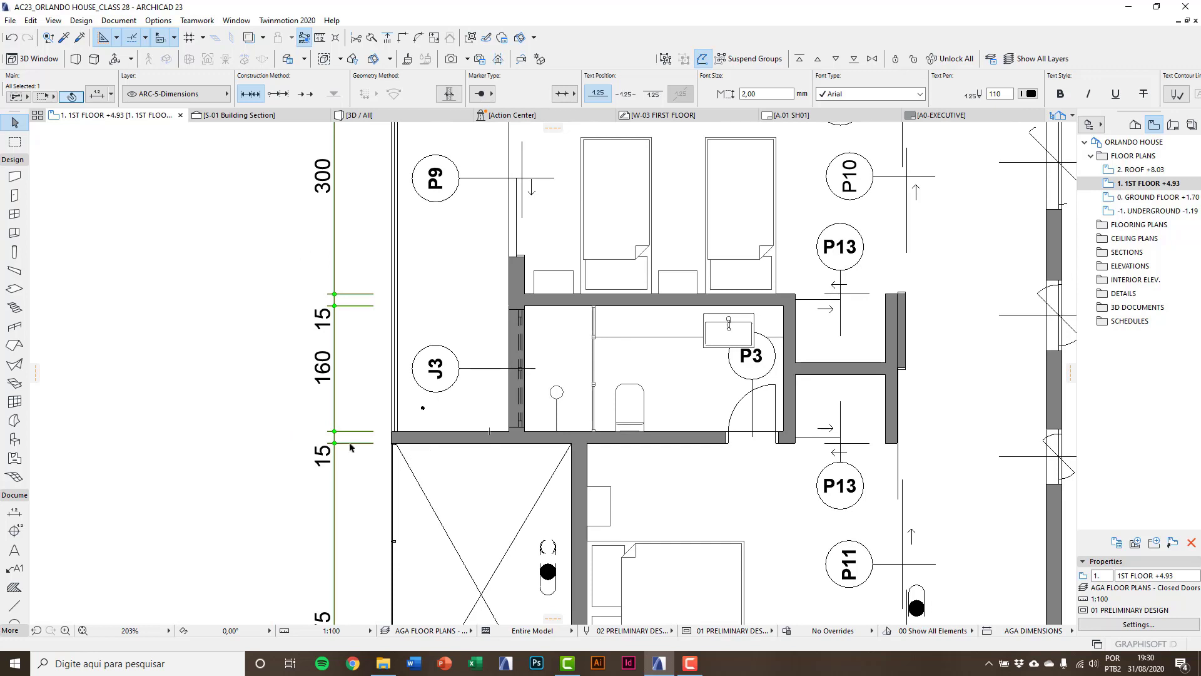
pyautogui.scroll(3, 295, 416)
# Step: Drag the lower 15 dimension text up beside its own short span, below the 160
pyautogui.click(323, 460)
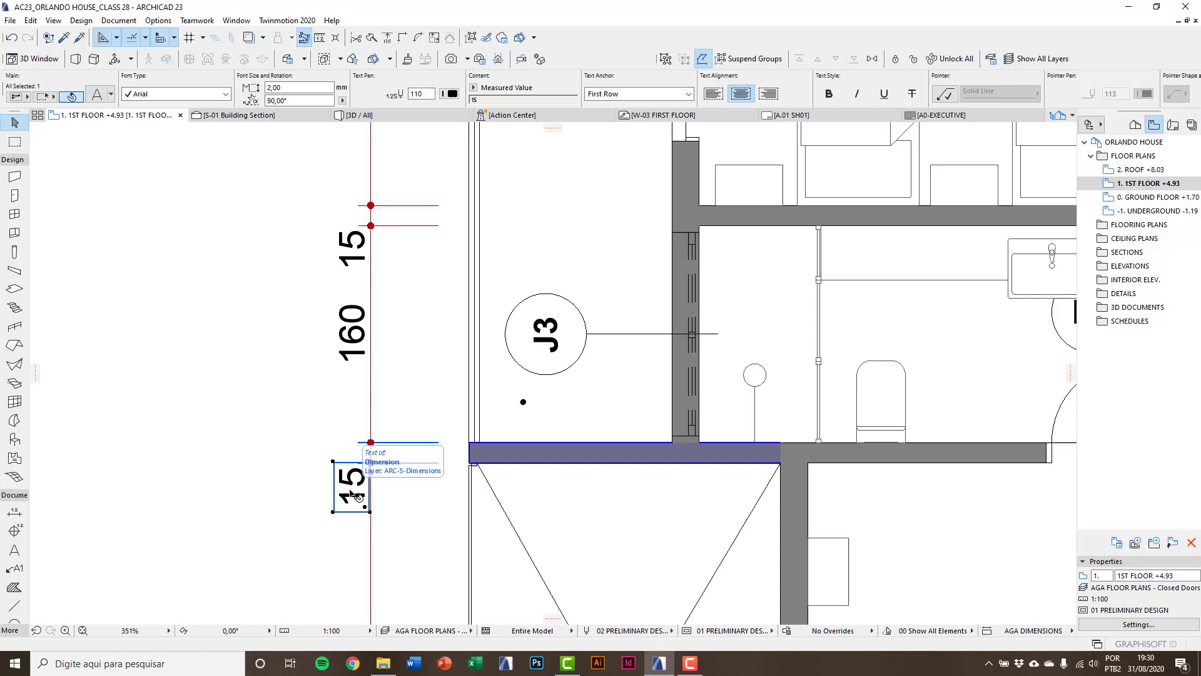
pyautogui.scroll(5, 357, 501)
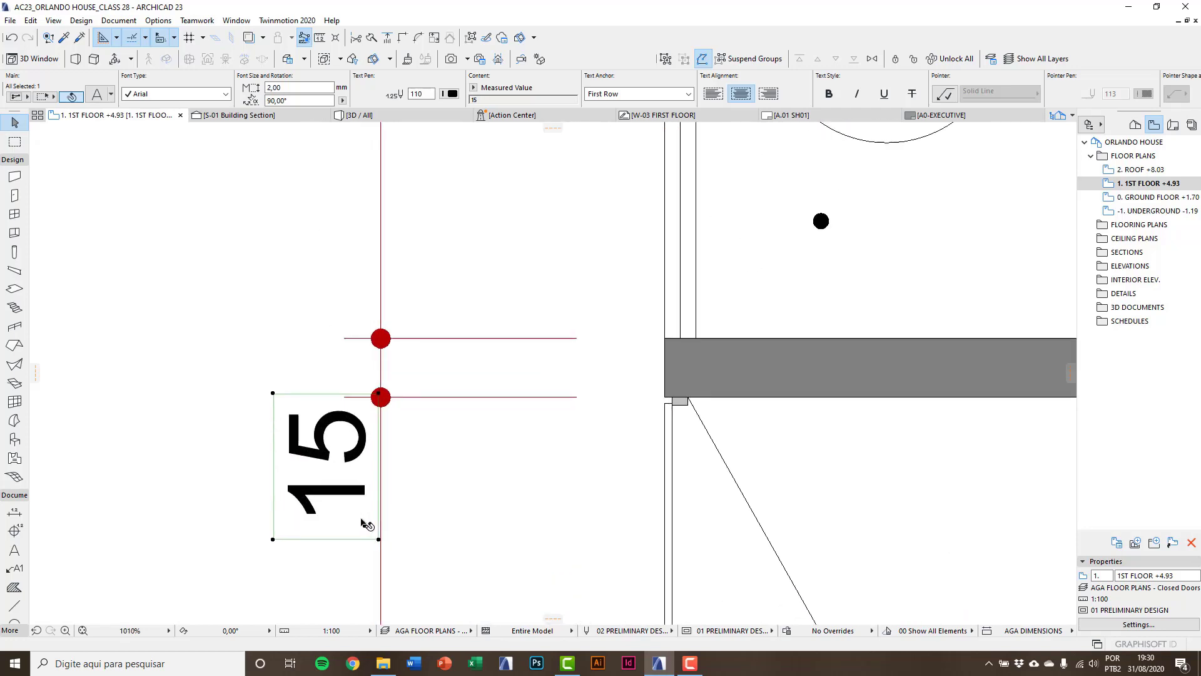
pyautogui.click(366, 529)
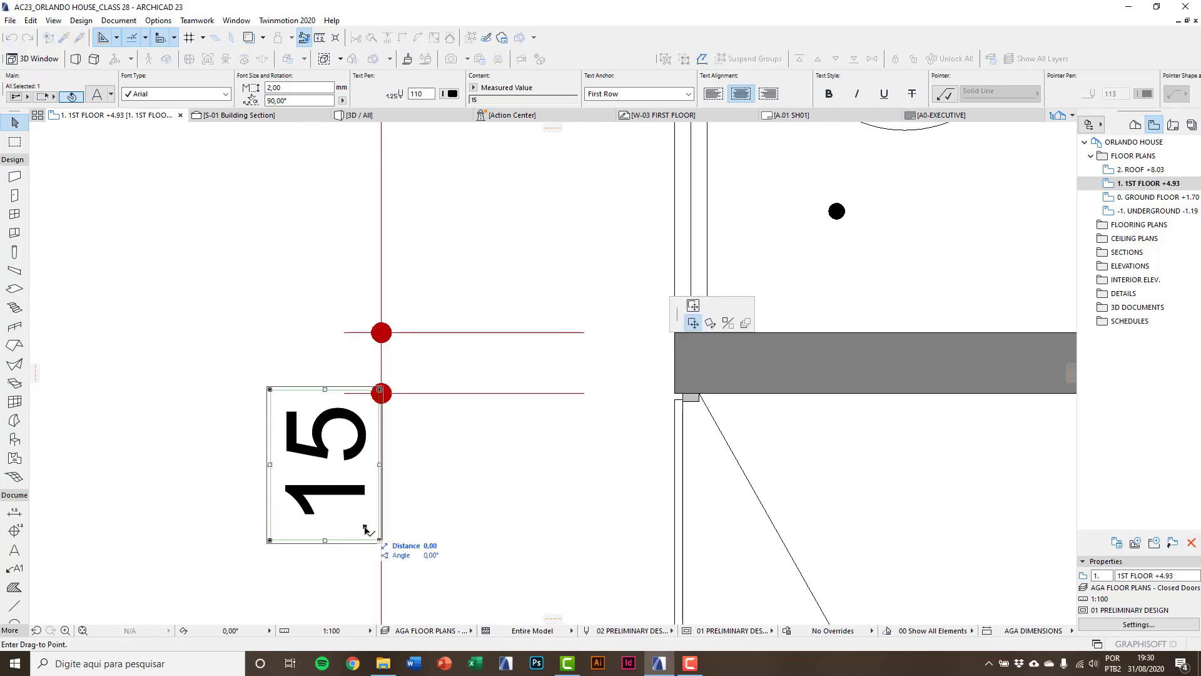
pyautogui.scroll(-2, 366, 529)
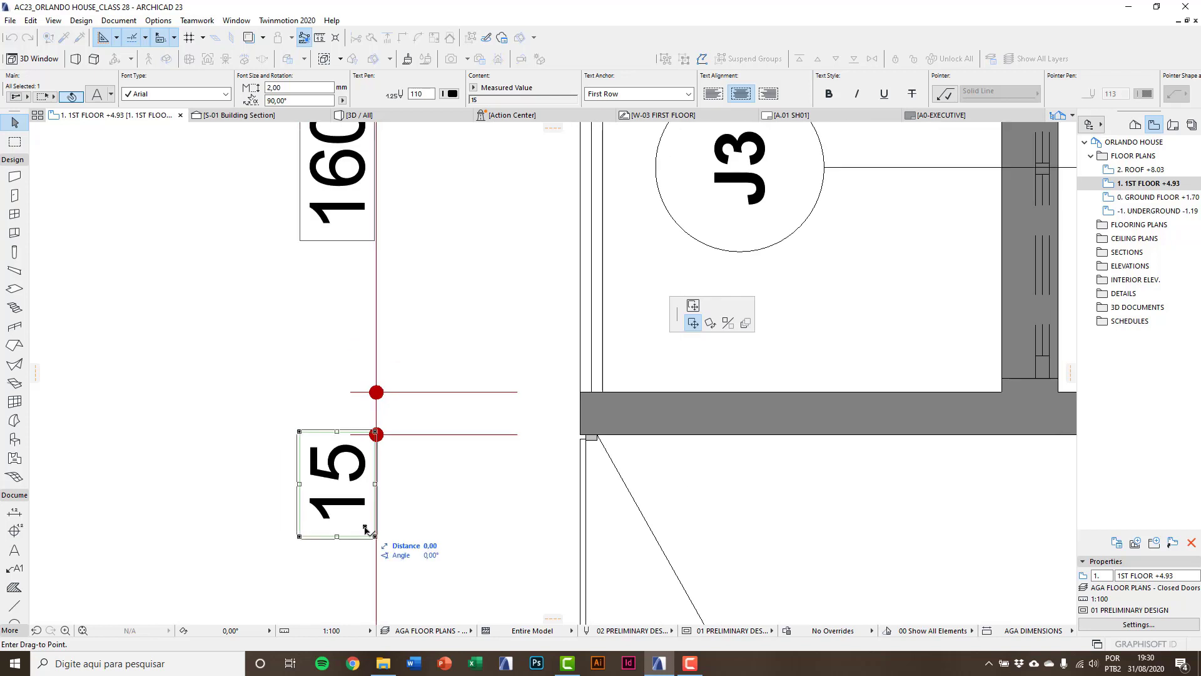
pyautogui.click(369, 451)
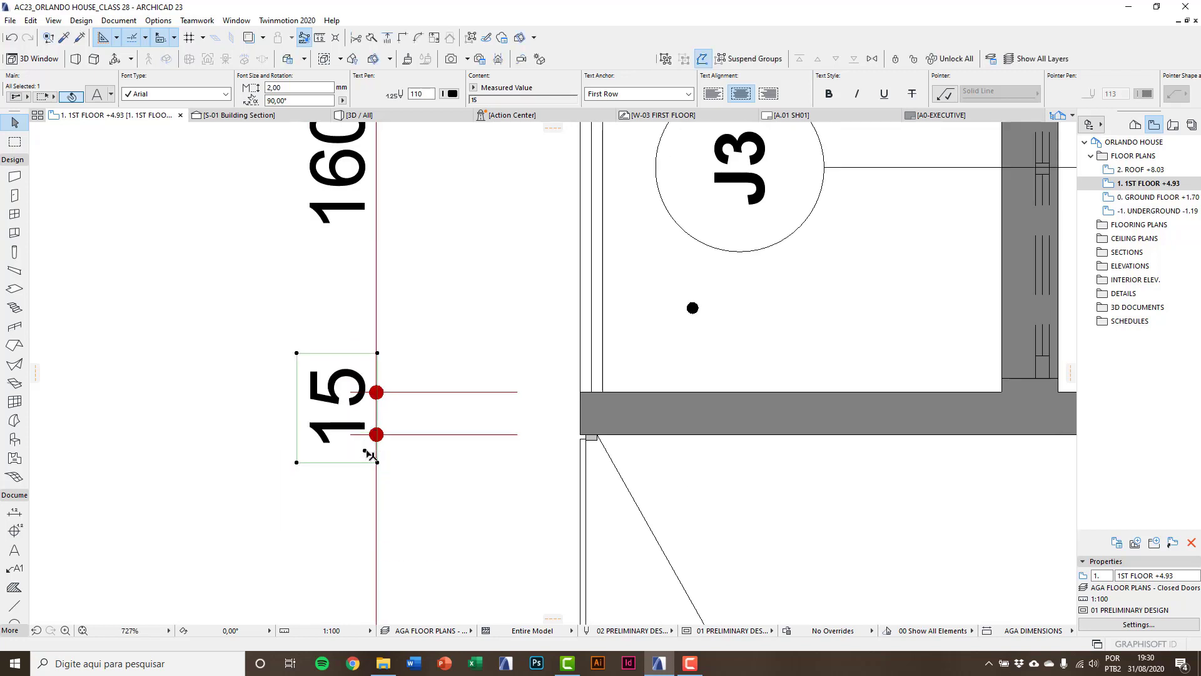
pyautogui.scroll(-2, 354, 563)
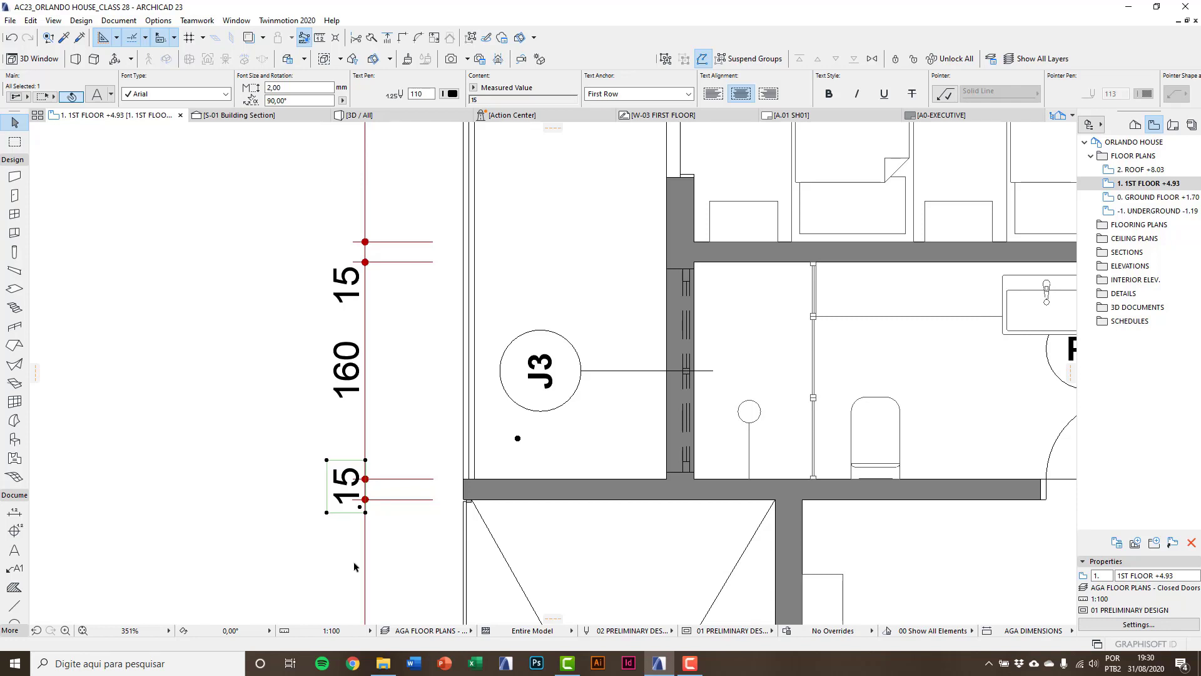
pyautogui.scroll(-2, 355, 567)
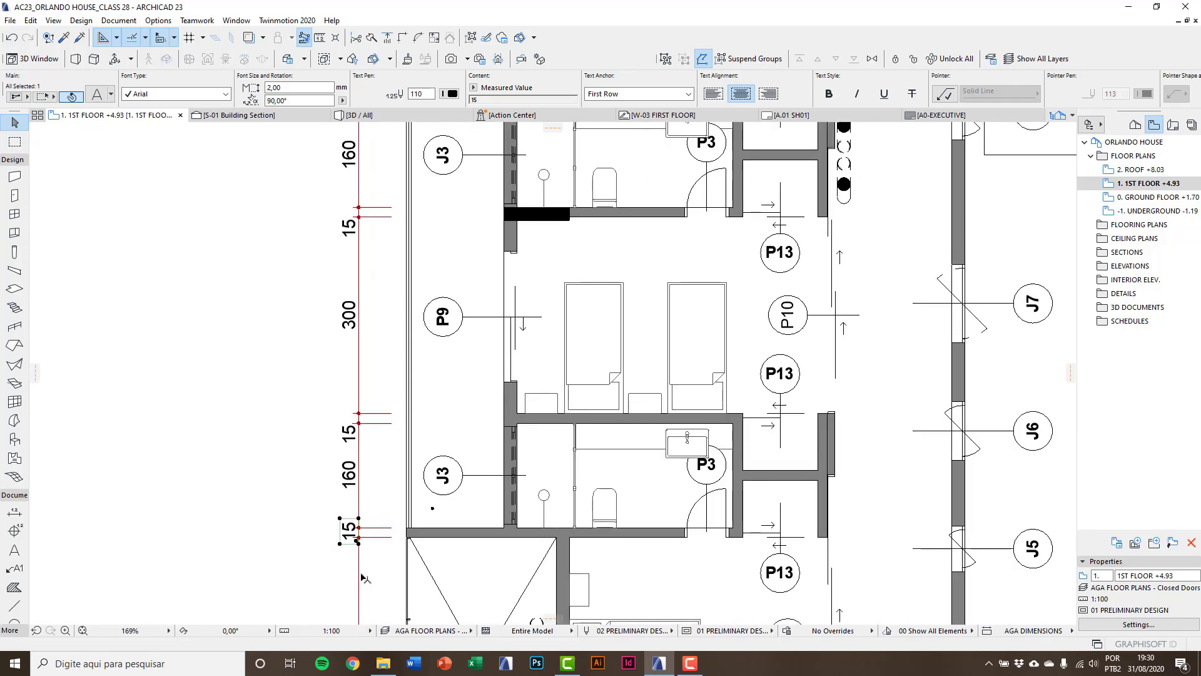
pyautogui.press('Escape')
pyautogui.scroll(-2, 362, 577)
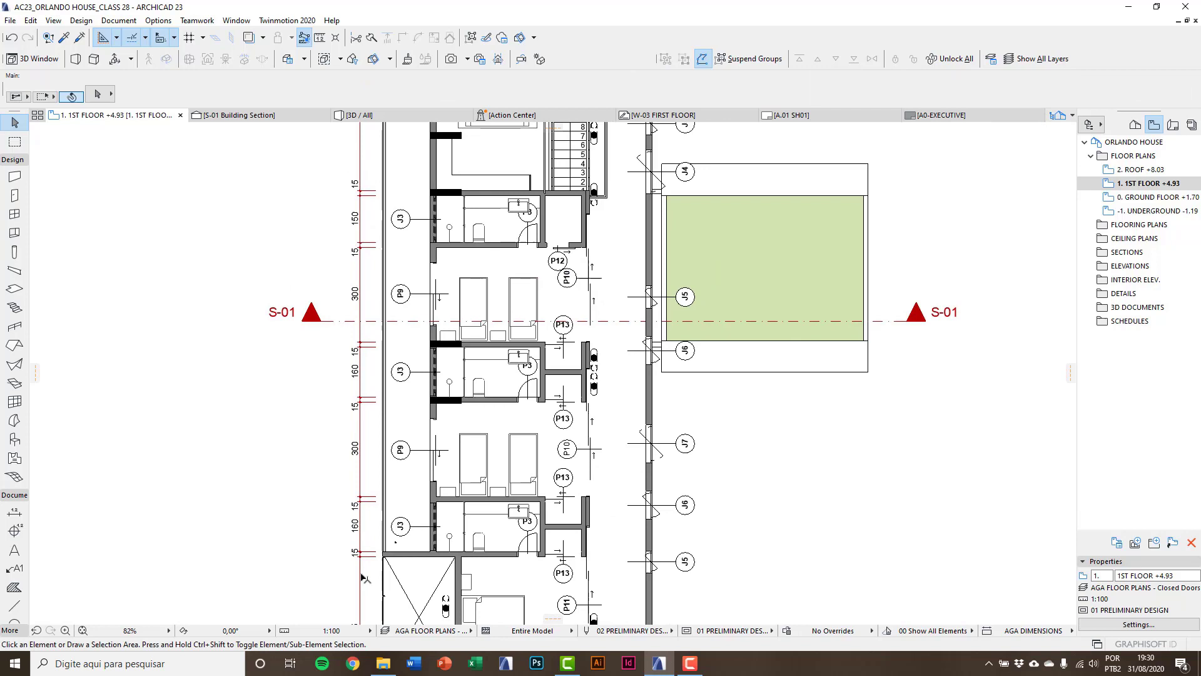
pyautogui.moveTo(363, 577); pyautogui.dragTo(355, 523, button='middle')
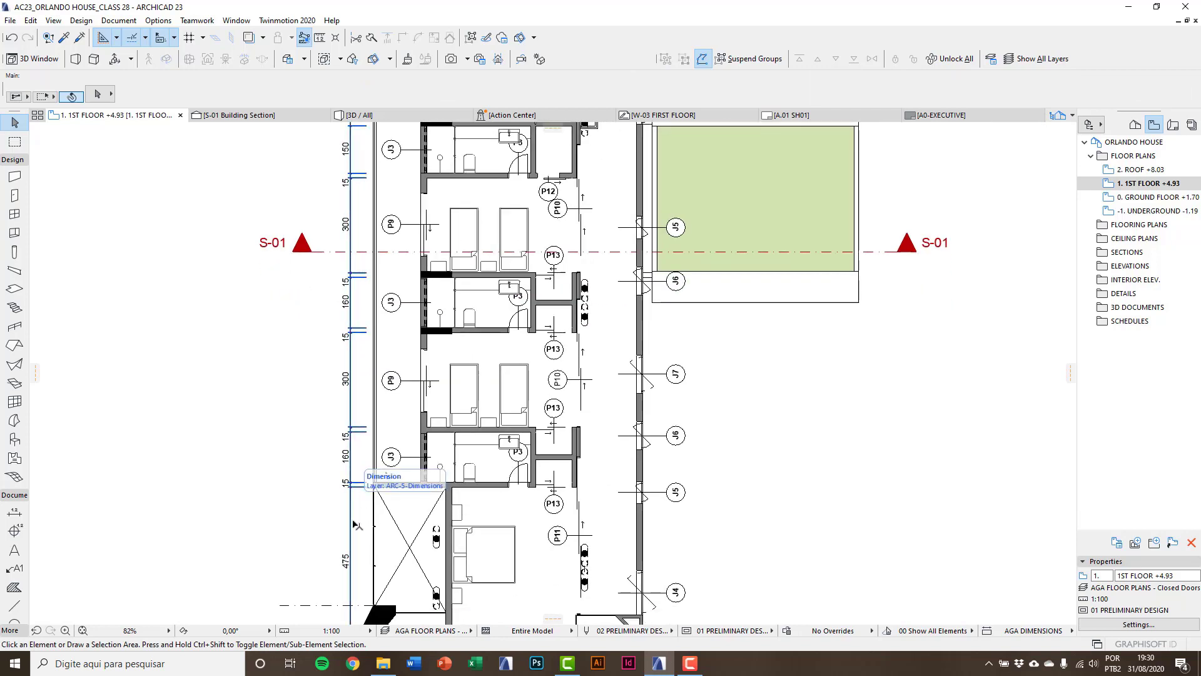
pyautogui.scroll(2, 355, 524)
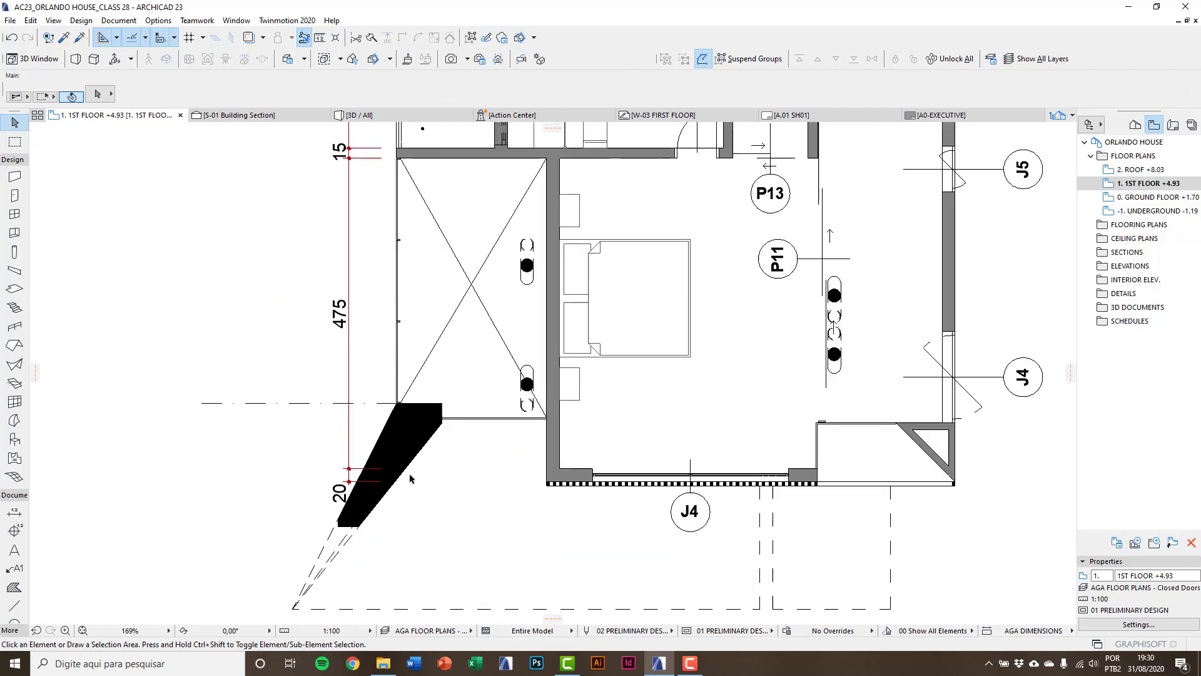
pyautogui.moveTo(410, 479); pyautogui.dragTo(419, 478, button='middle')
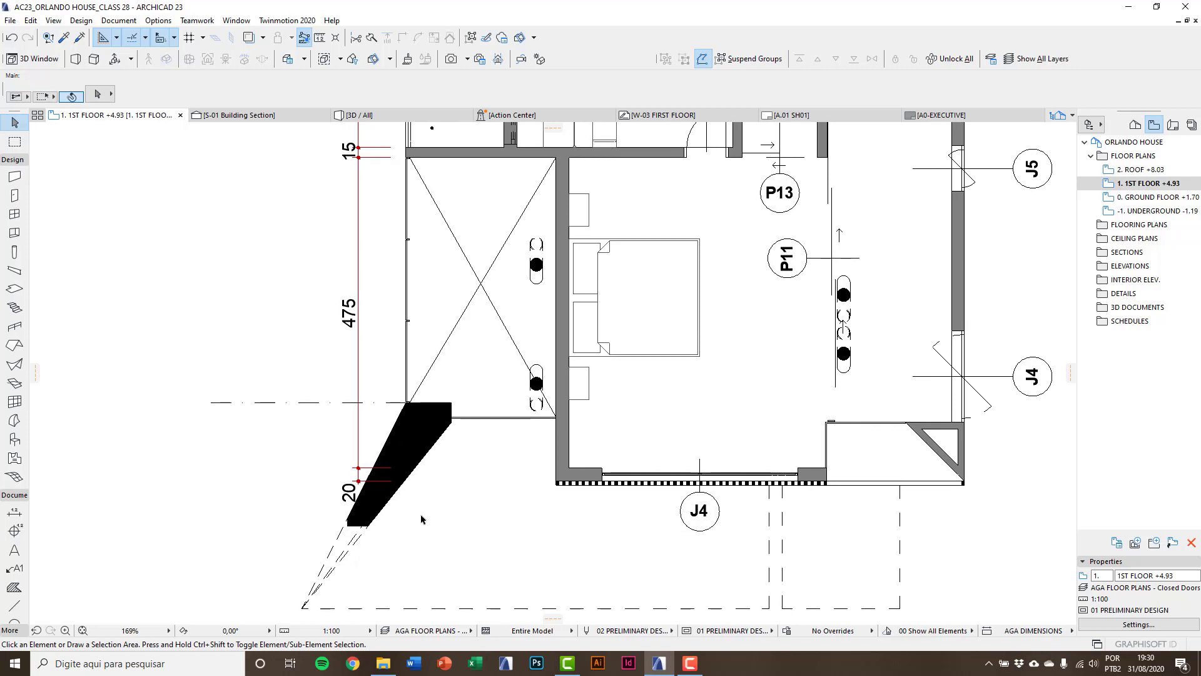
# Step: Collapse the Document toolbox group and expand More to reveal the angle and radial dimension tools
pyautogui.moveTo(420, 520); pyautogui.dragTo(457, 476, button='middle')
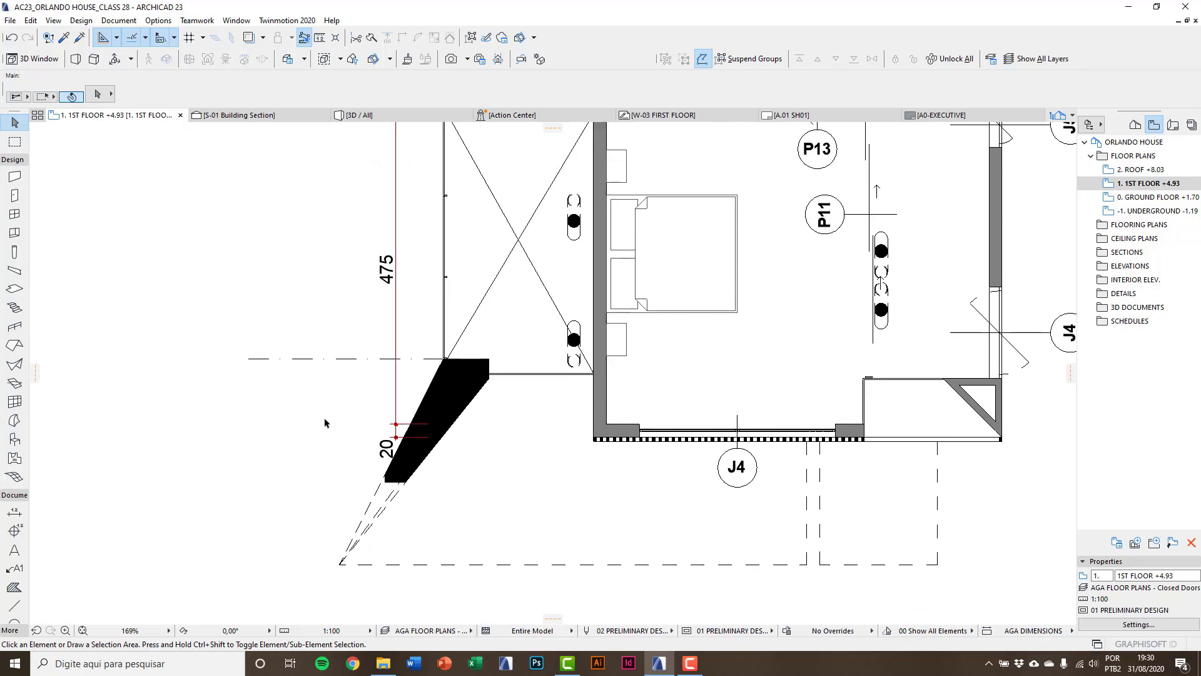
pyautogui.click(252, 360)
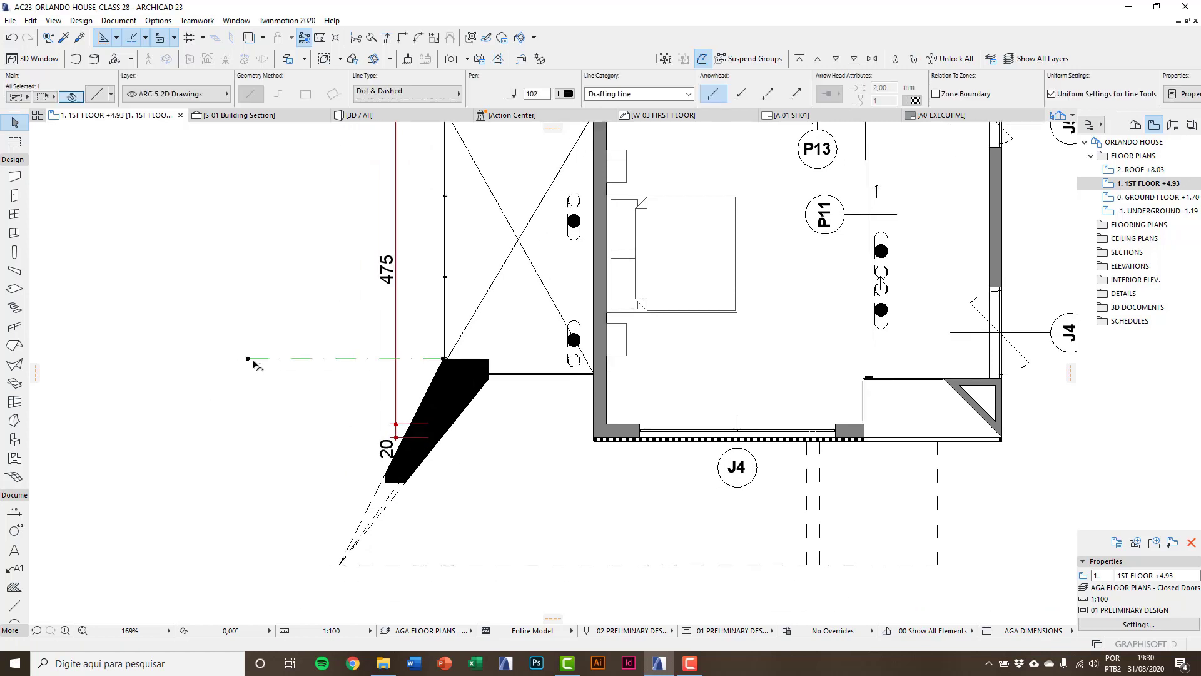
pyautogui.click(269, 414)
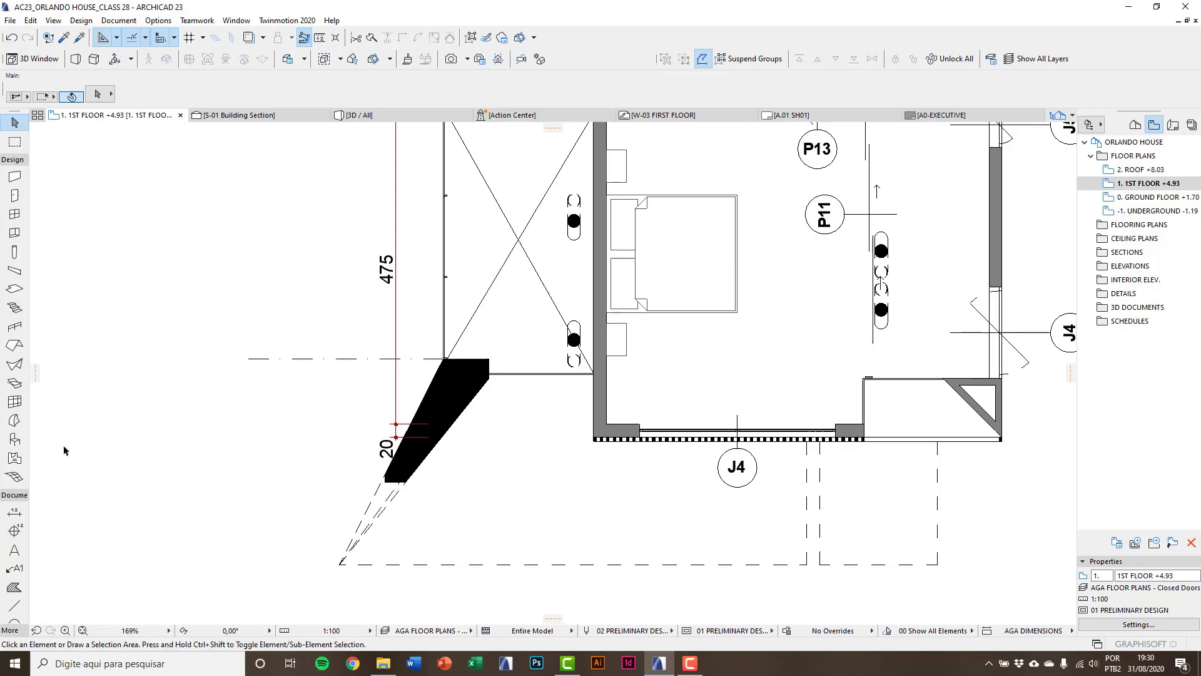
pyautogui.click(15, 498)
pyautogui.click(12, 508)
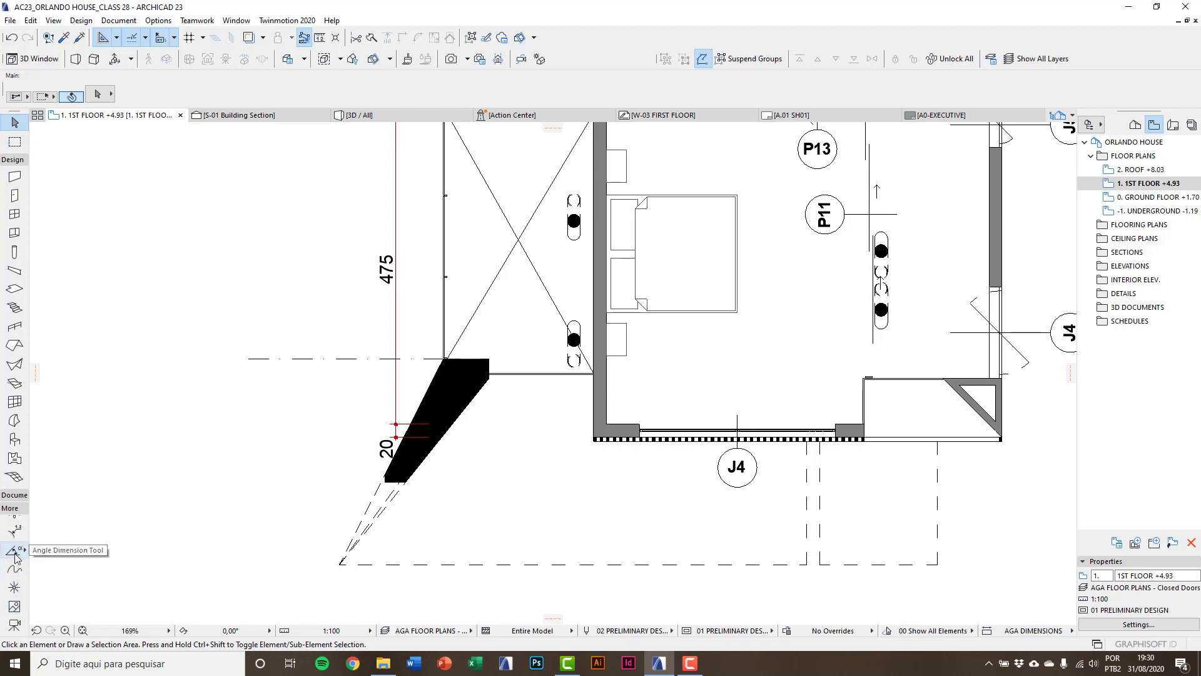
# Step: Activate Angle Dimension and accept its defaults with the dot marker, pen 113, 2,00 mm Arial
pyautogui.doubleClick(15, 552)
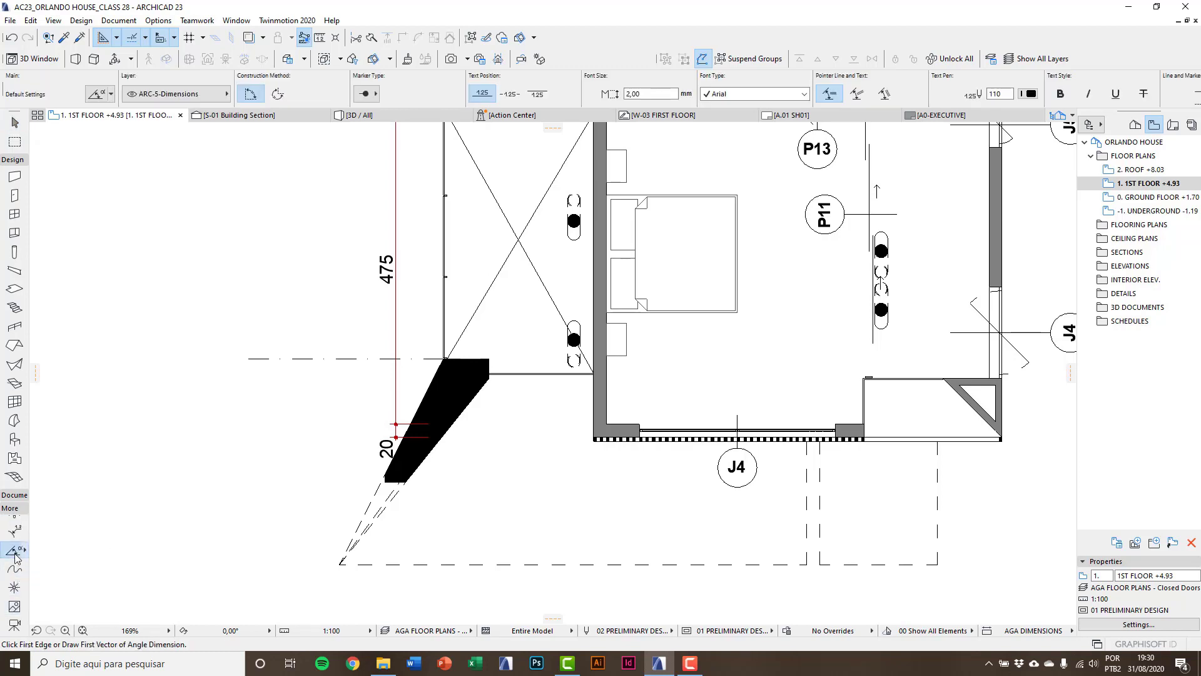
pyautogui.moveTo(562, 40); pyautogui.dragTo(507, 56)
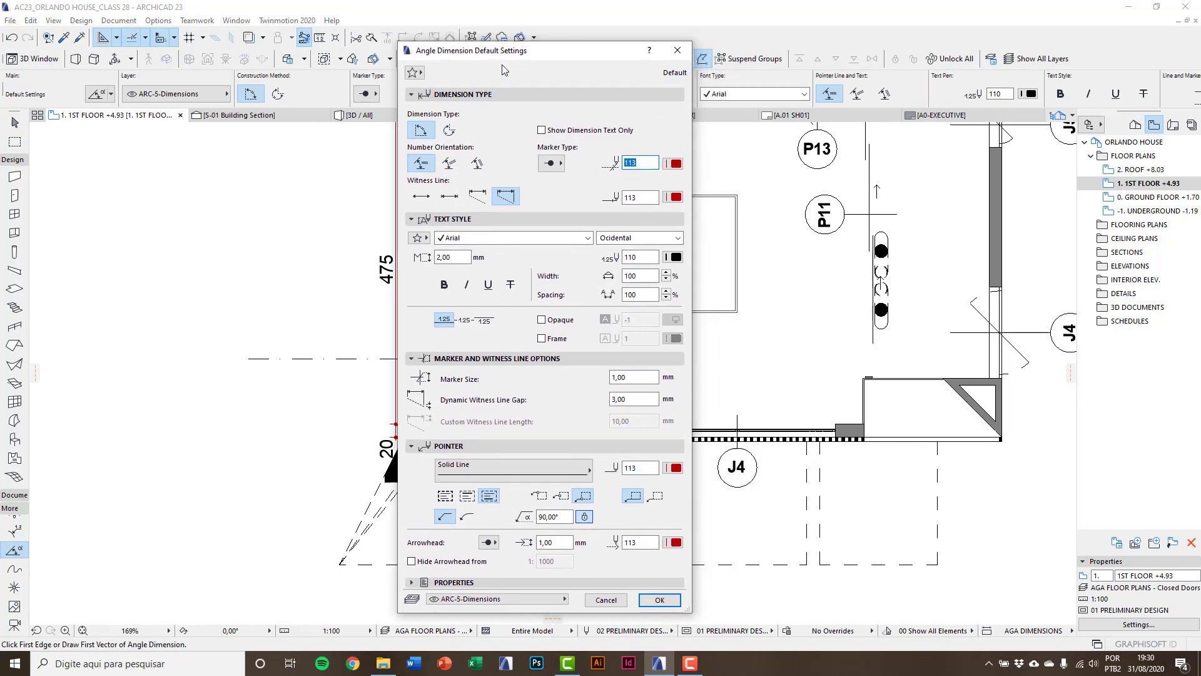
pyautogui.click(545, 167)
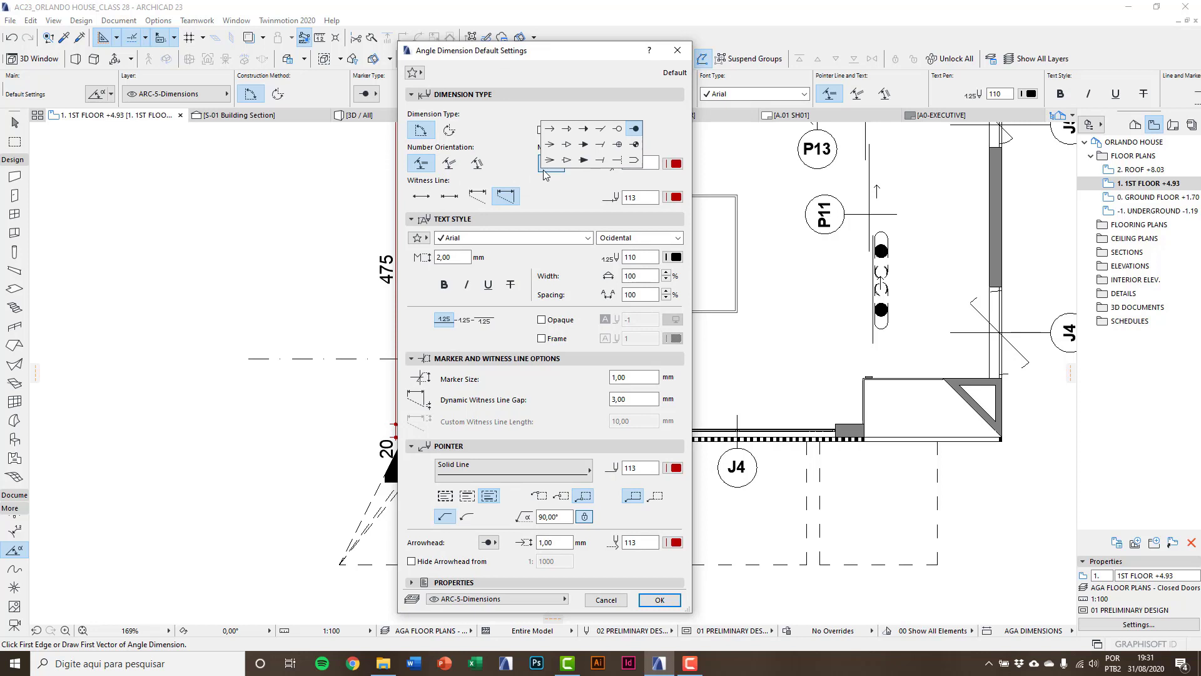
pyautogui.click(544, 172)
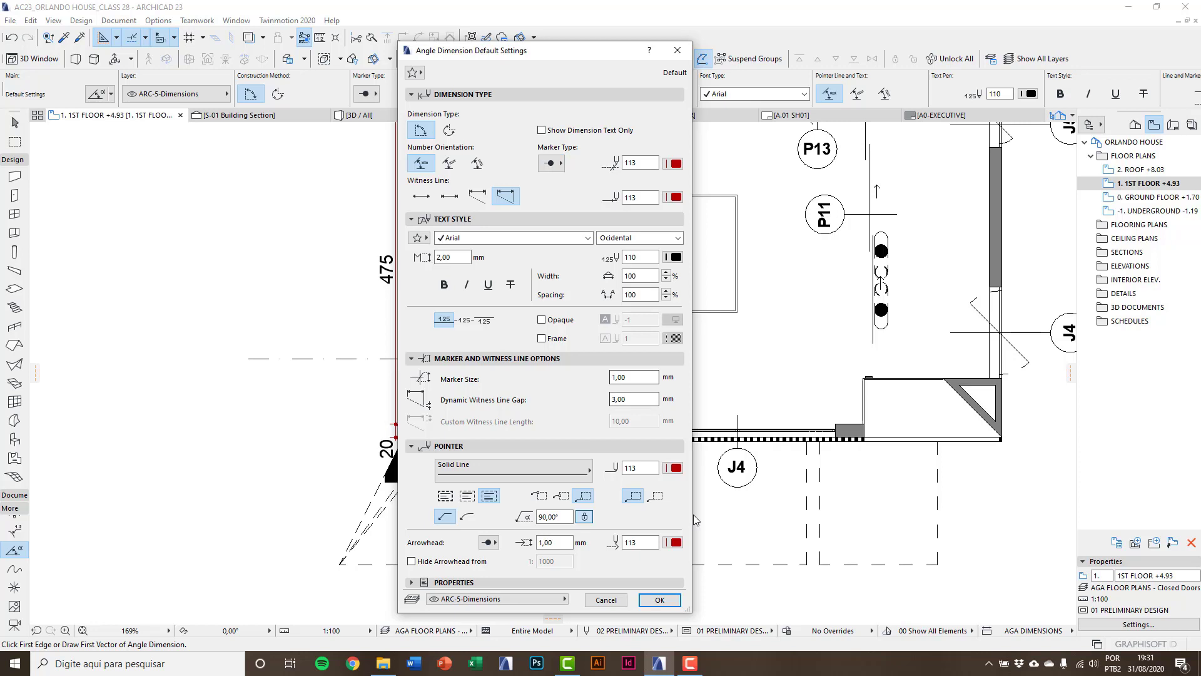
pyautogui.click(659, 600)
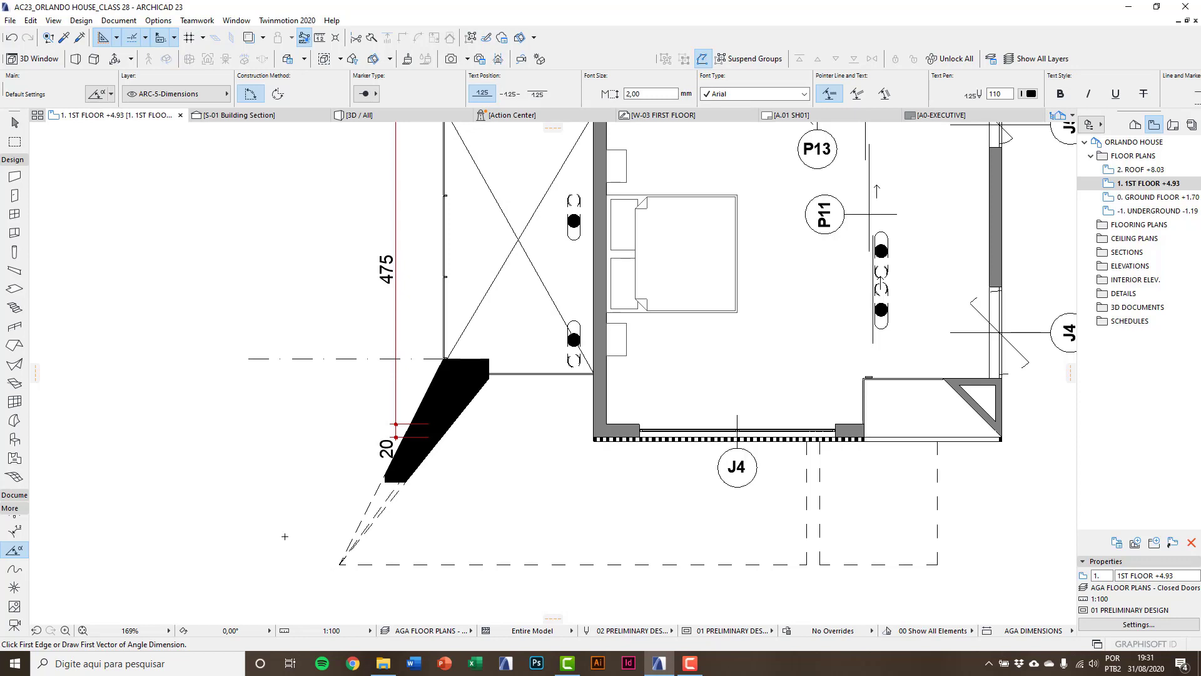
# Step: Define the first angle vector from the wedge's top corner along its diagonal edge
pyautogui.scroll(4, 366, 518)
pyautogui.moveTo(458, 405); pyautogui.dragTo(483, 420, button='middle')
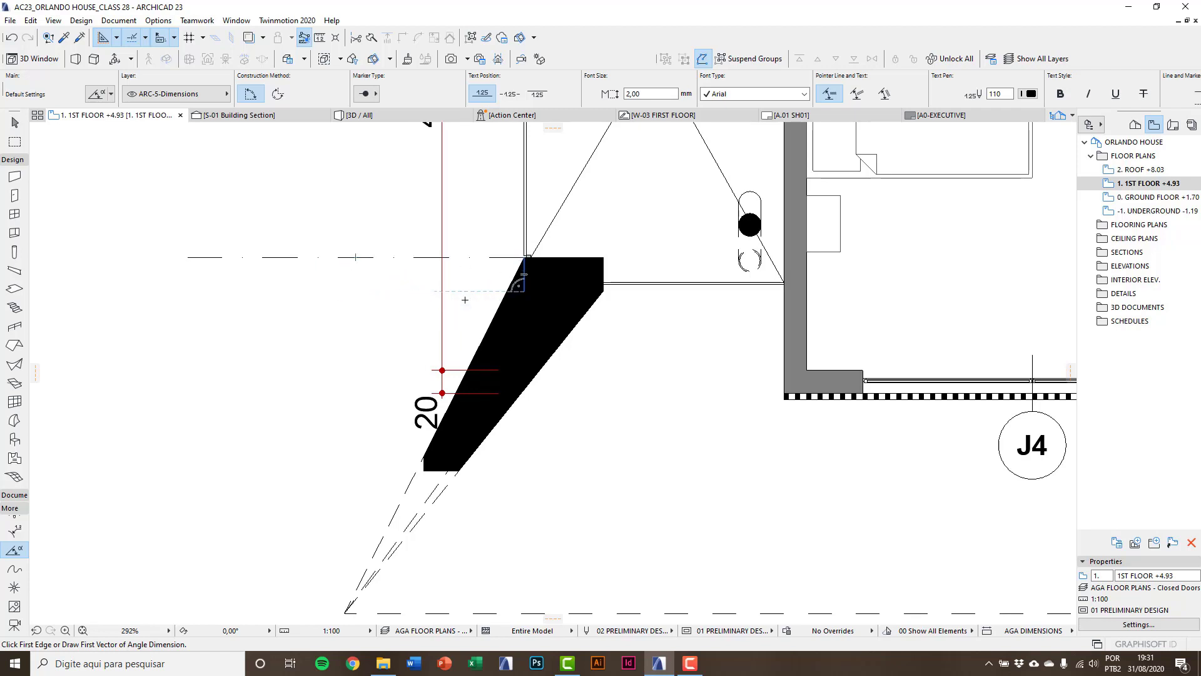
pyautogui.scroll(8, 519, 260)
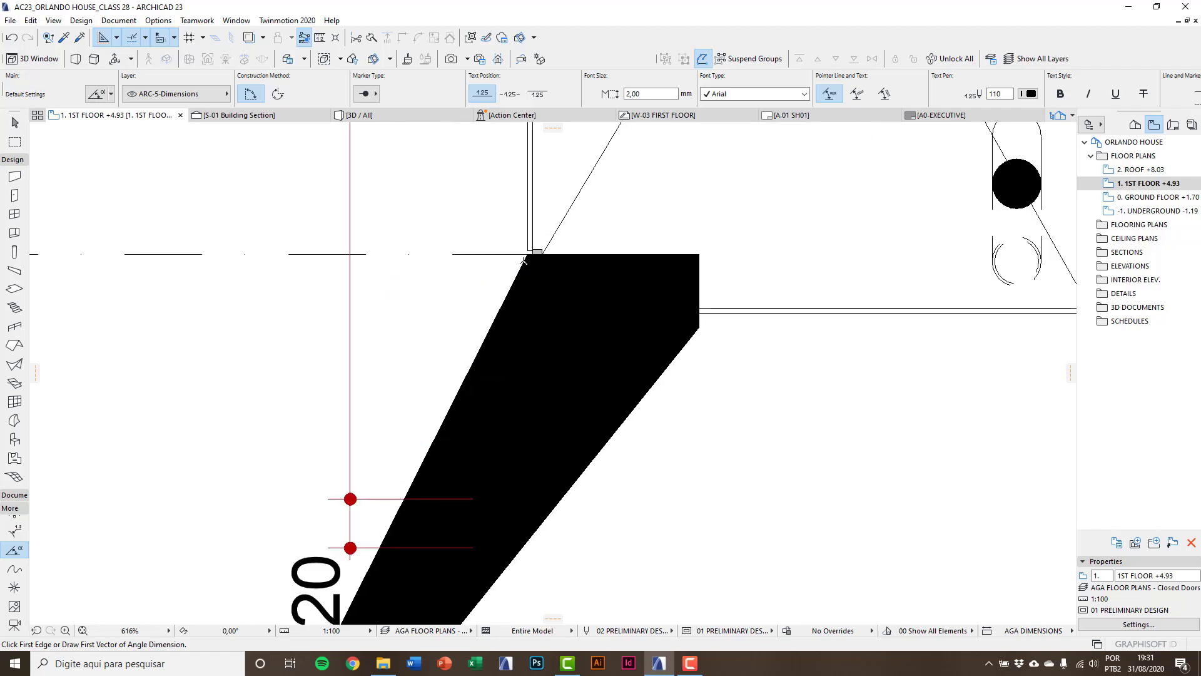
pyautogui.click(533, 245)
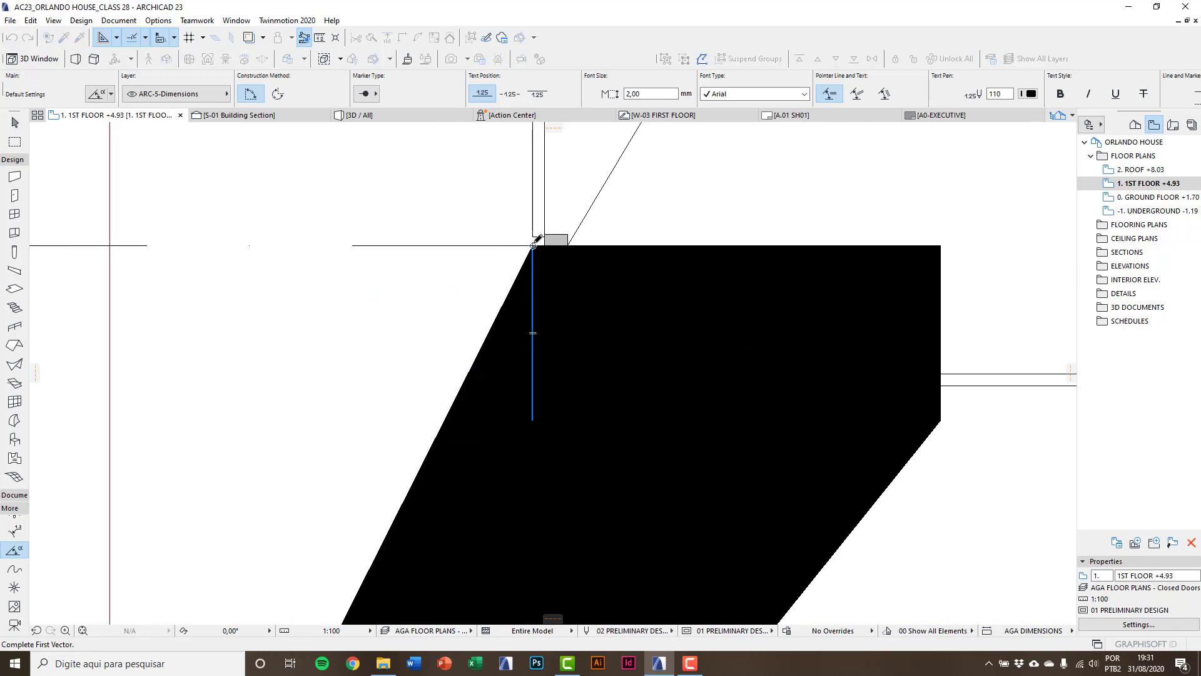
pyautogui.scroll(-5, 535, 244)
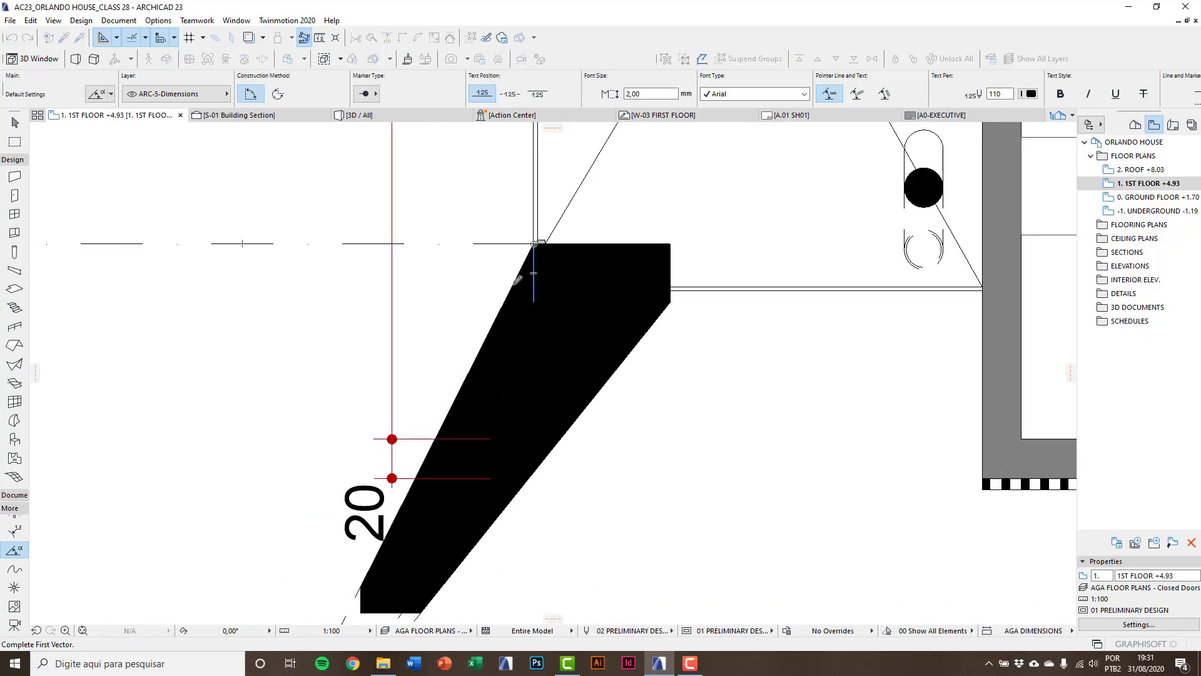
pyautogui.moveTo(374, 556); pyautogui.dragTo(437, 438, button='middle')
pyautogui.scroll(3, 437, 437)
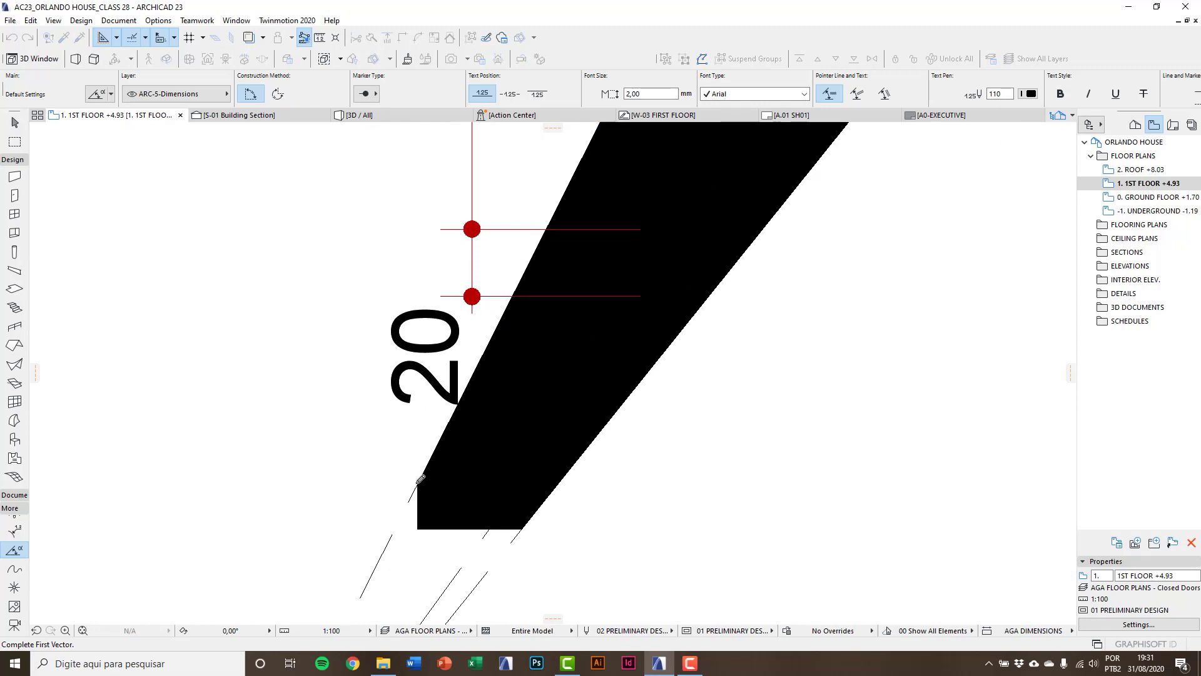
pyautogui.click(419, 482)
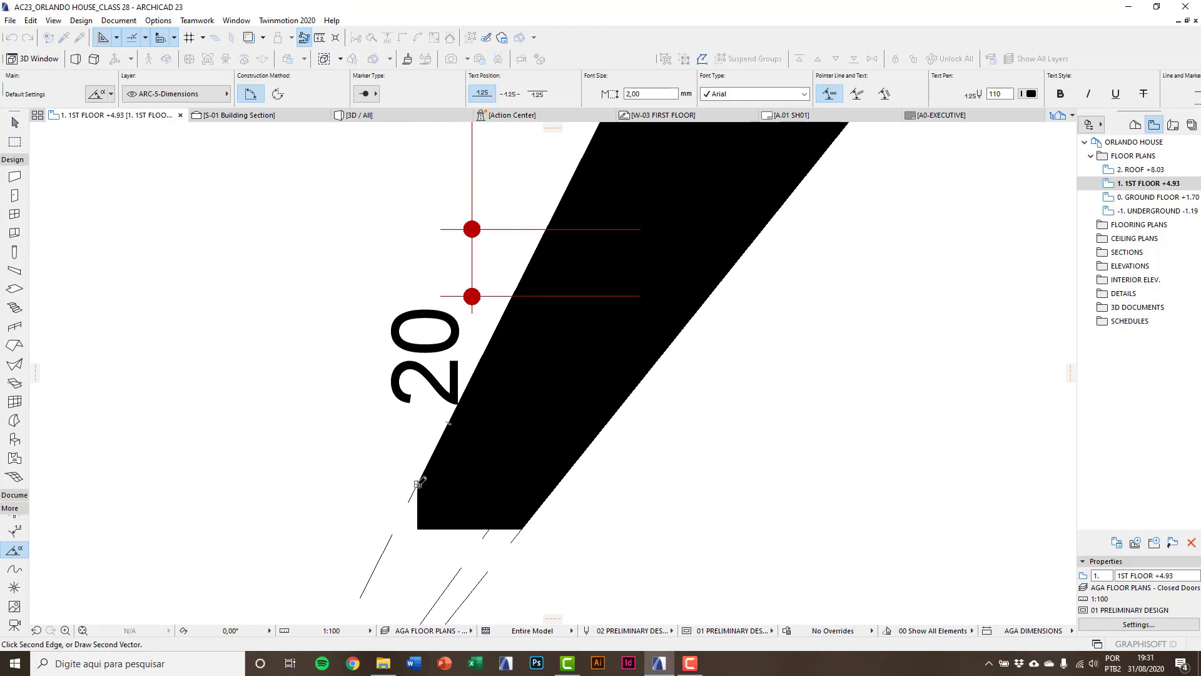
# Step: Set the second vector on the horizontal dashed guide and place the 63,22° angle arc
pyautogui.scroll(-4, 420, 482)
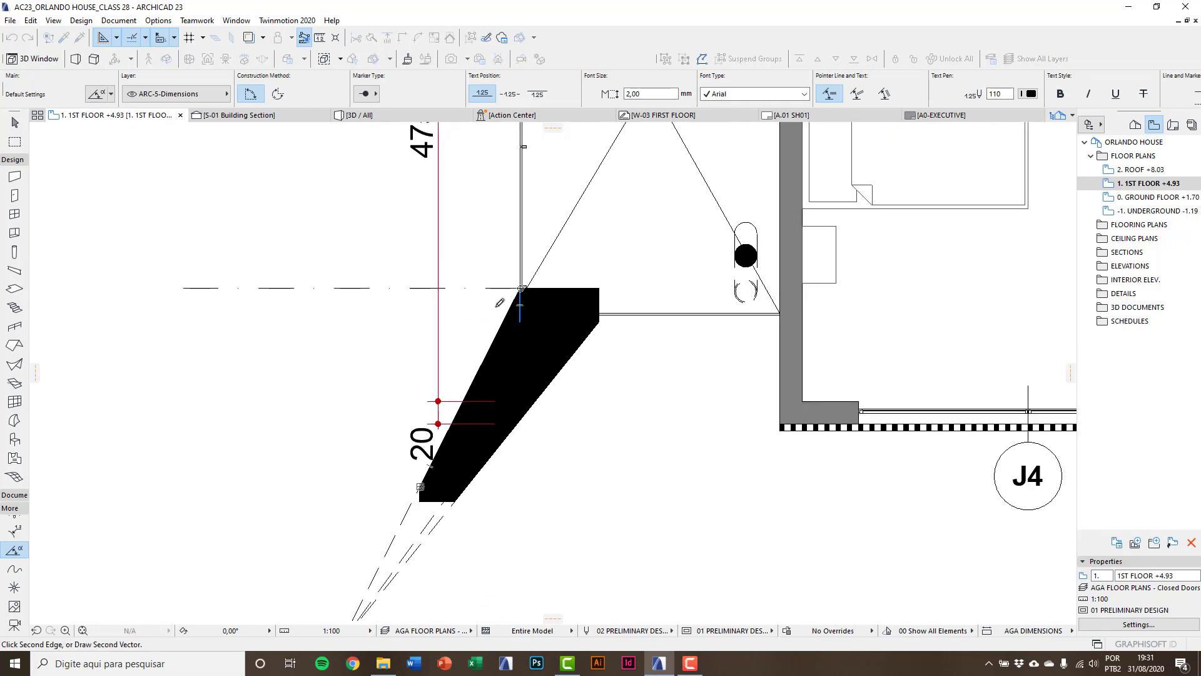
pyautogui.scroll(5, 519, 291)
pyautogui.click(517, 309)
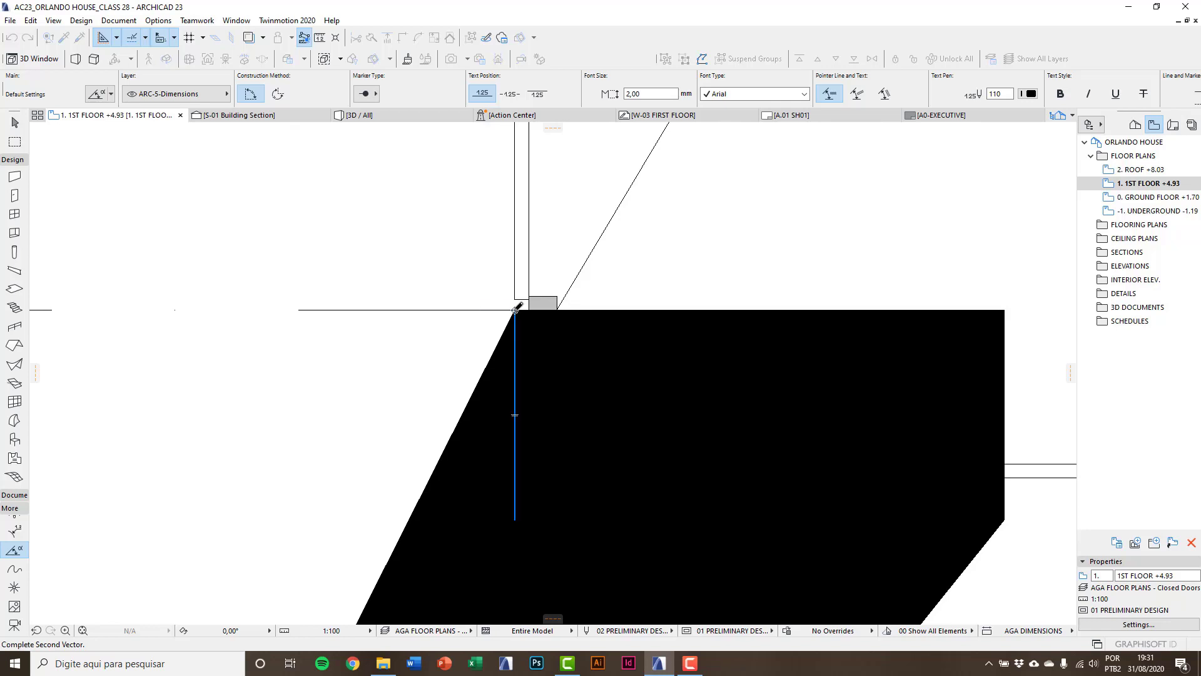
pyautogui.scroll(-4, 517, 309)
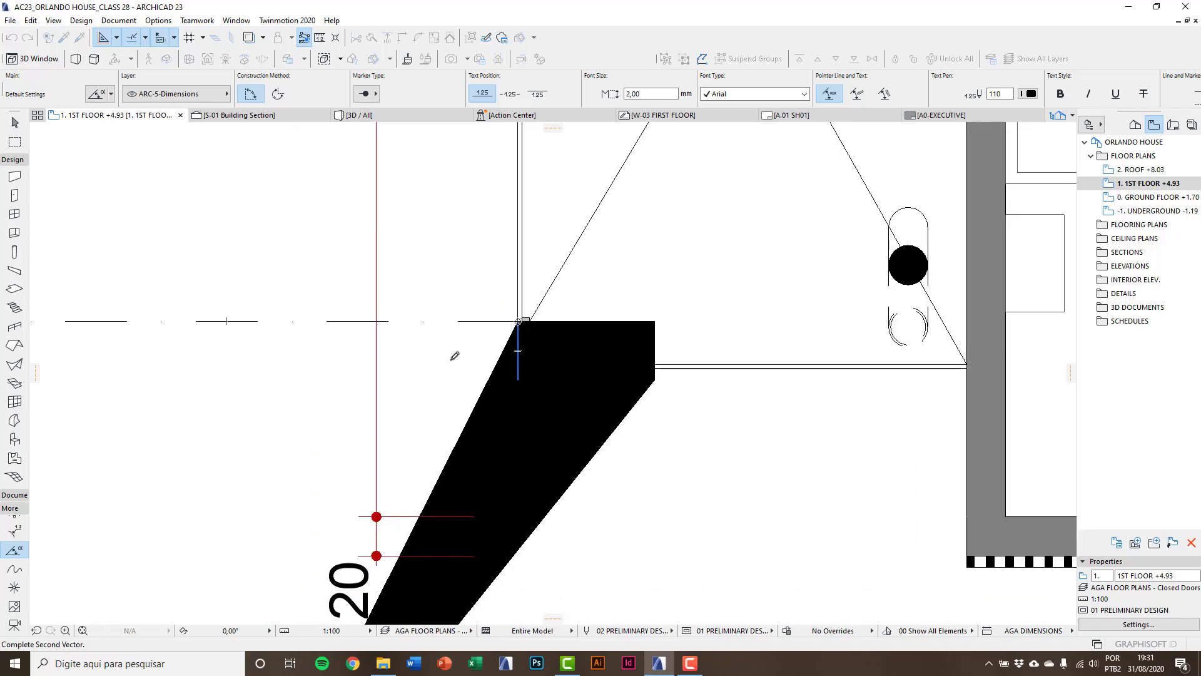
pyautogui.scroll(-3, 526, 351)
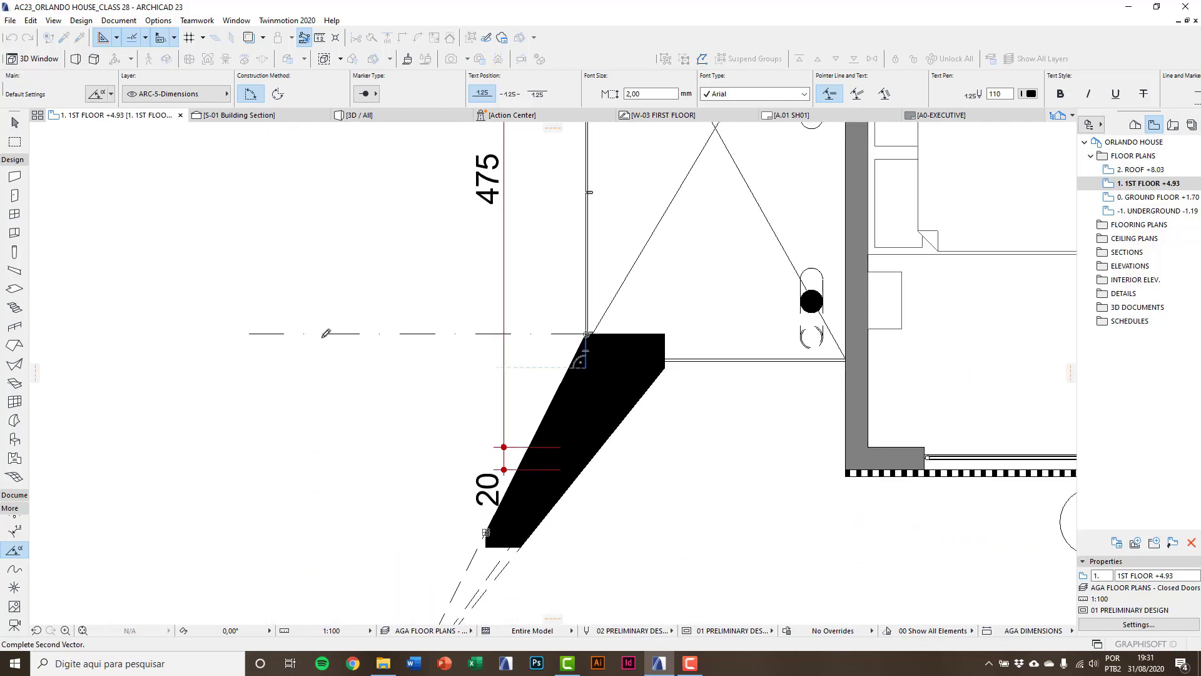
pyautogui.scroll(1, 285, 338)
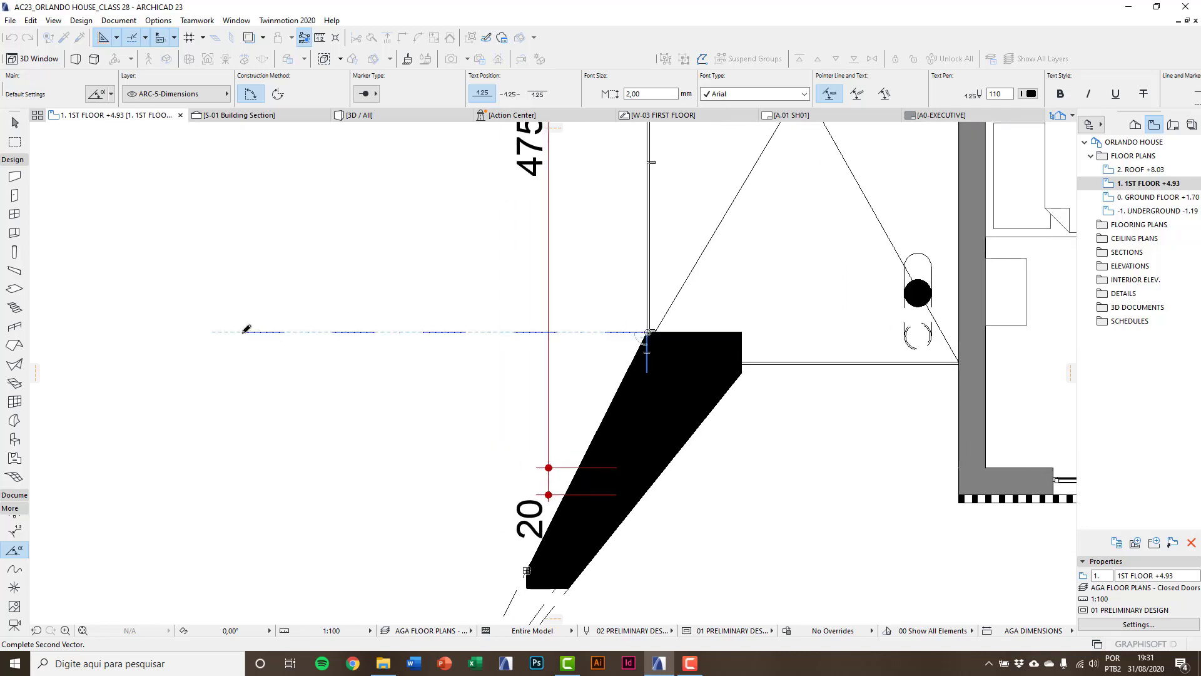
pyautogui.click(242, 332)
pyautogui.moveTo(335, 445); pyautogui.dragTo(374, 319, button='middle')
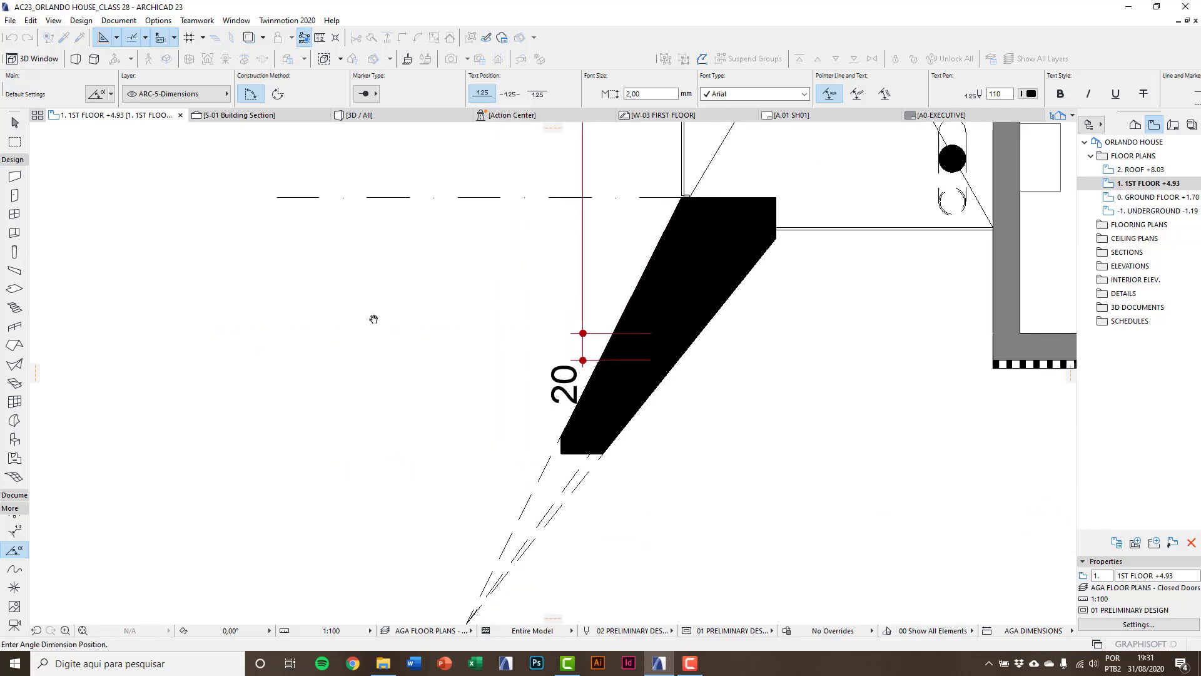
pyautogui.click(404, 355)
pyautogui.press('Escape')
pyautogui.scroll(-5, 403, 359)
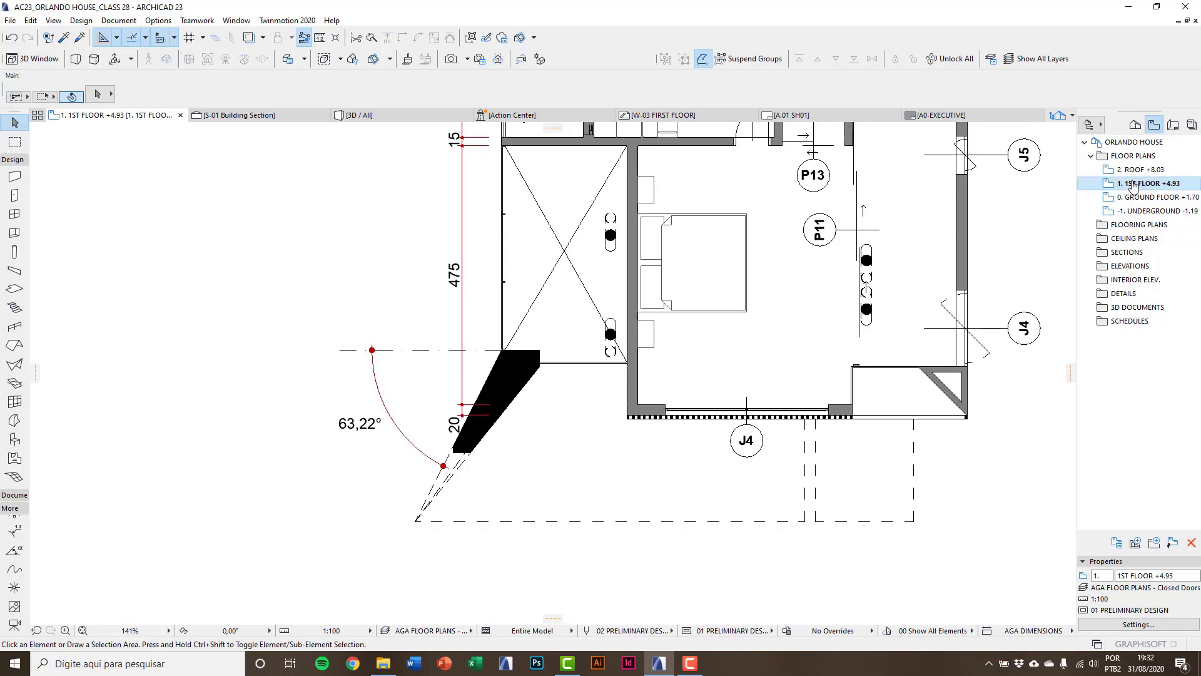
# Step: Open the 0. GROUND FLOOR plan and centre the round pool and P14 marker in view
pyautogui.doubleClick(1145, 197)
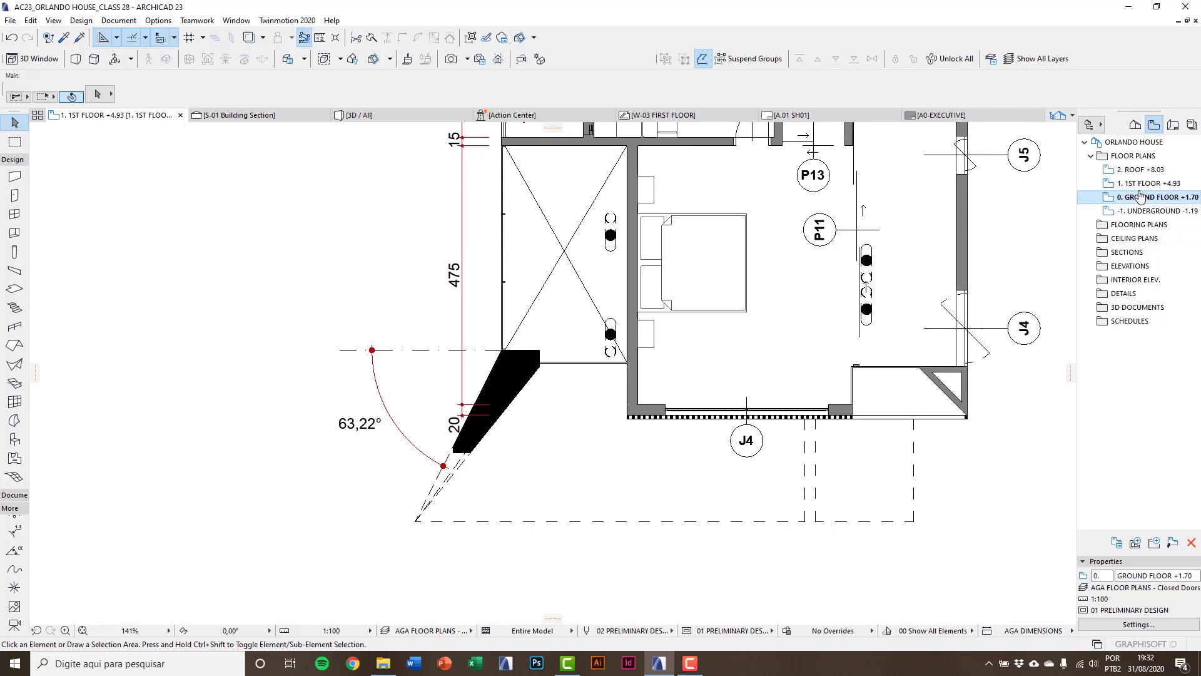
pyautogui.moveTo(824, 336); pyautogui.dragTo(391, 512, button='middle')
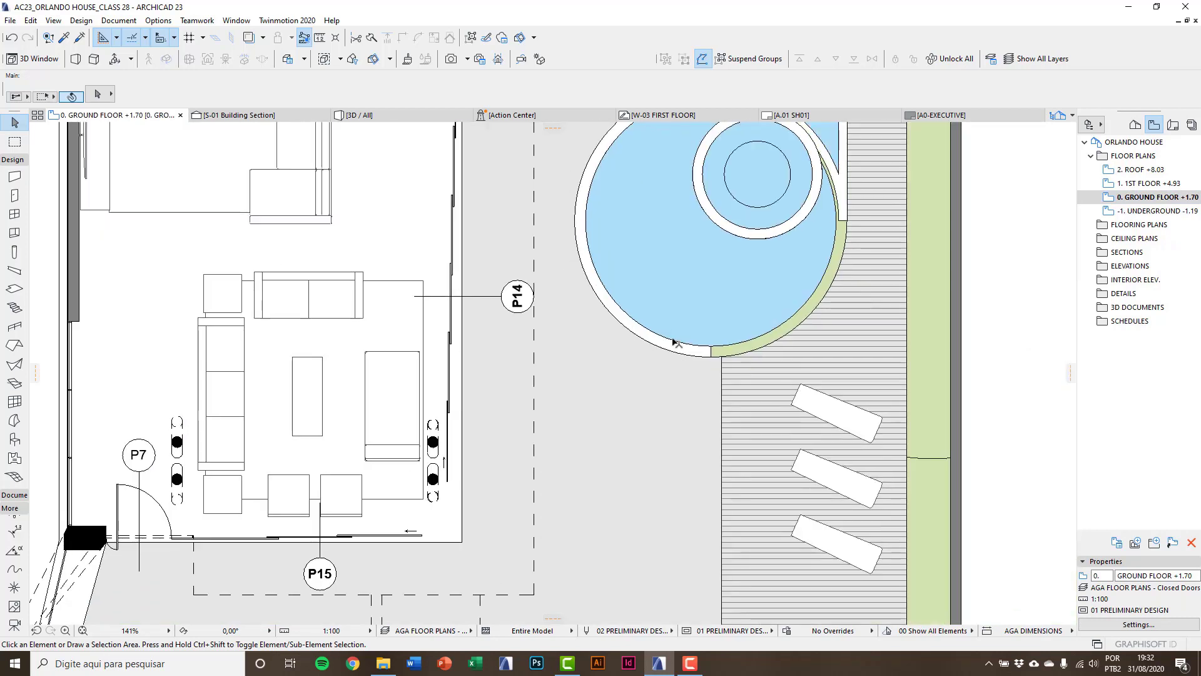
pyautogui.moveTo(677, 330); pyautogui.dragTo(571, 558, button='middle')
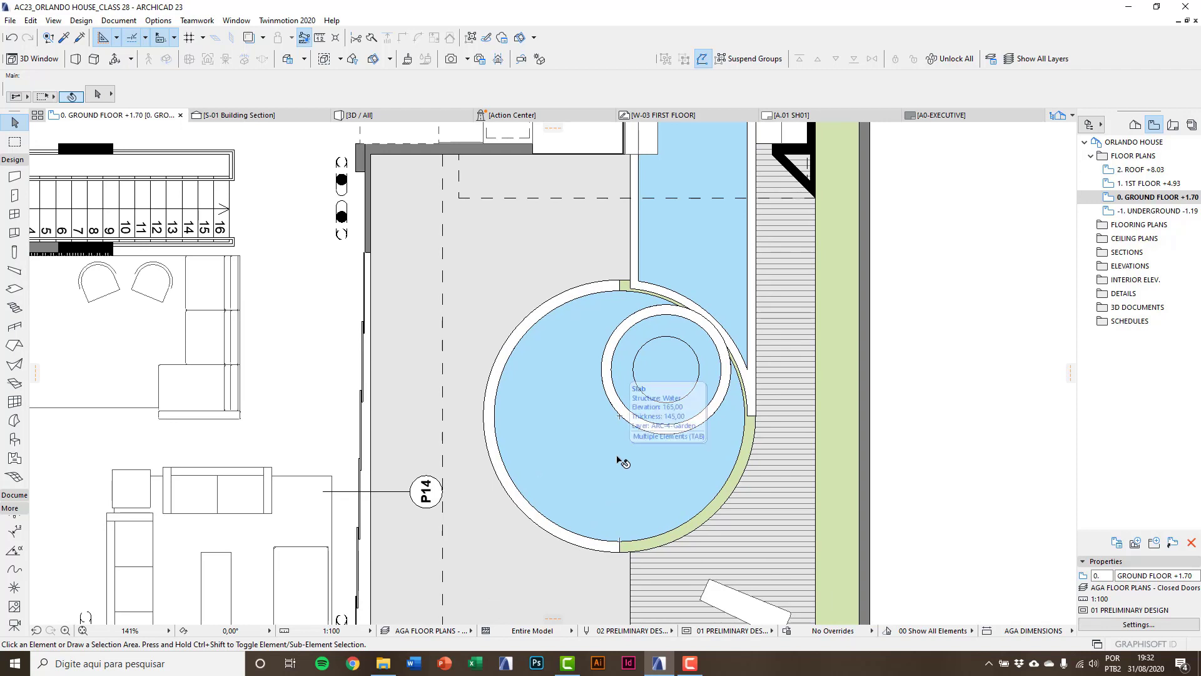
pyautogui.click(611, 293)
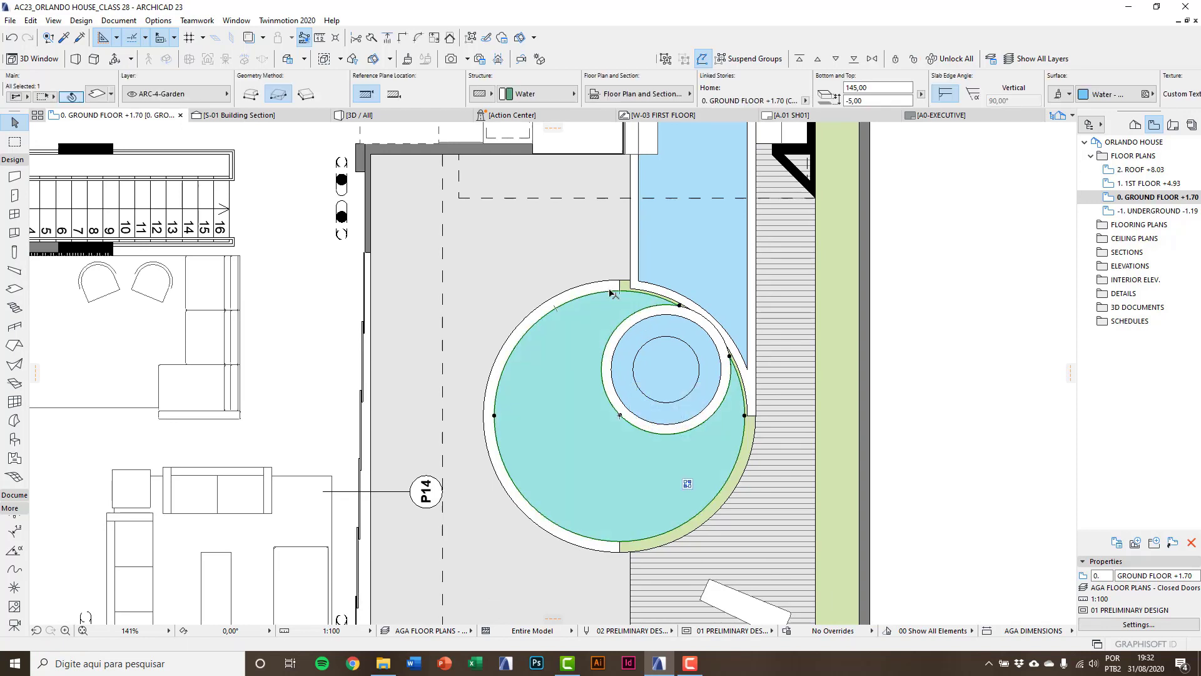
pyautogui.press('Escape')
pyautogui.click(118, 20)
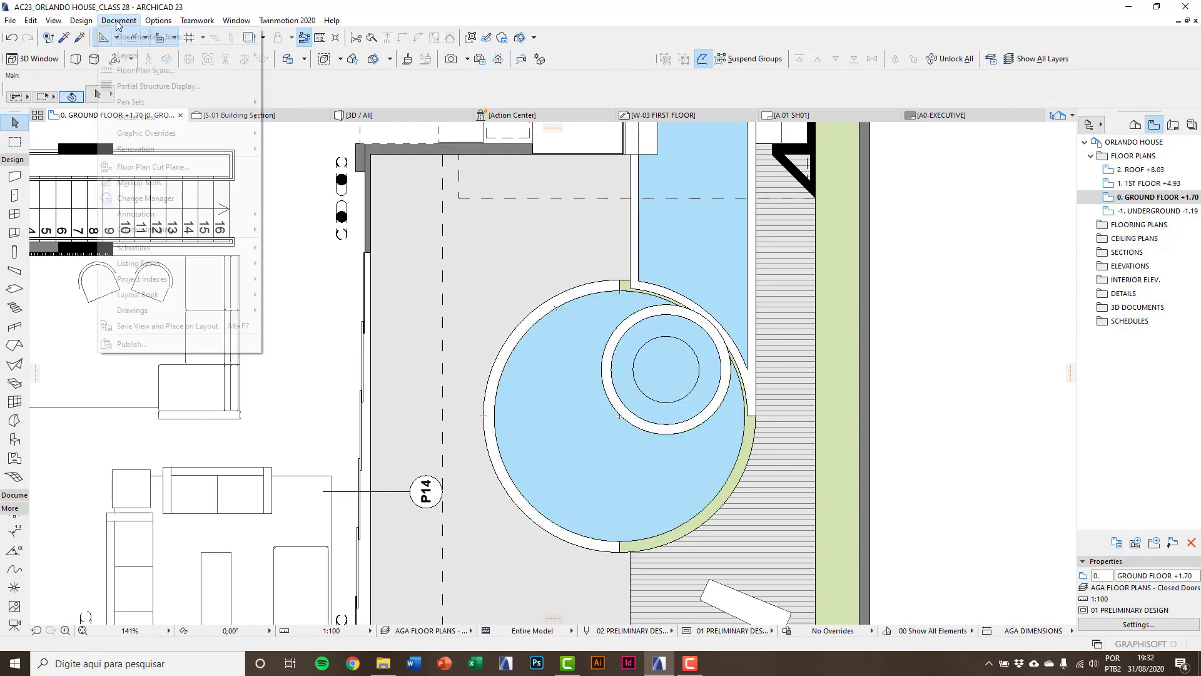
pyautogui.click(962, 356)
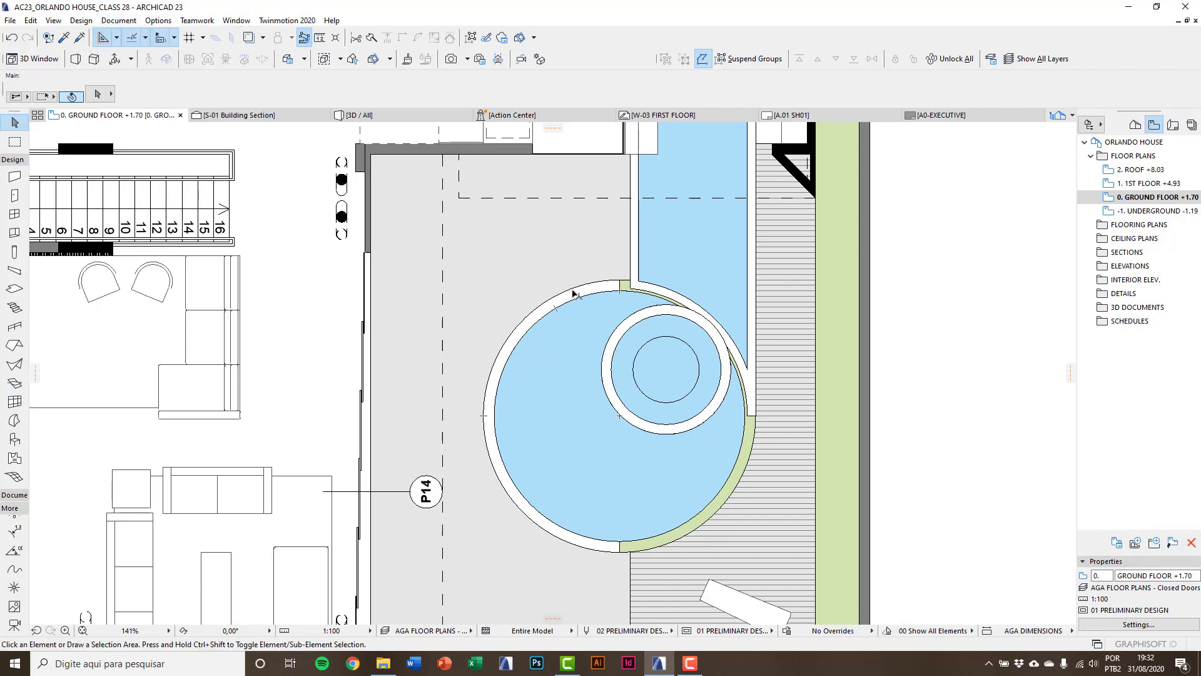
# Step: Check the pool's ring walls and their settings in 3D, then return to the floor plan
pyautogui.press('F3')
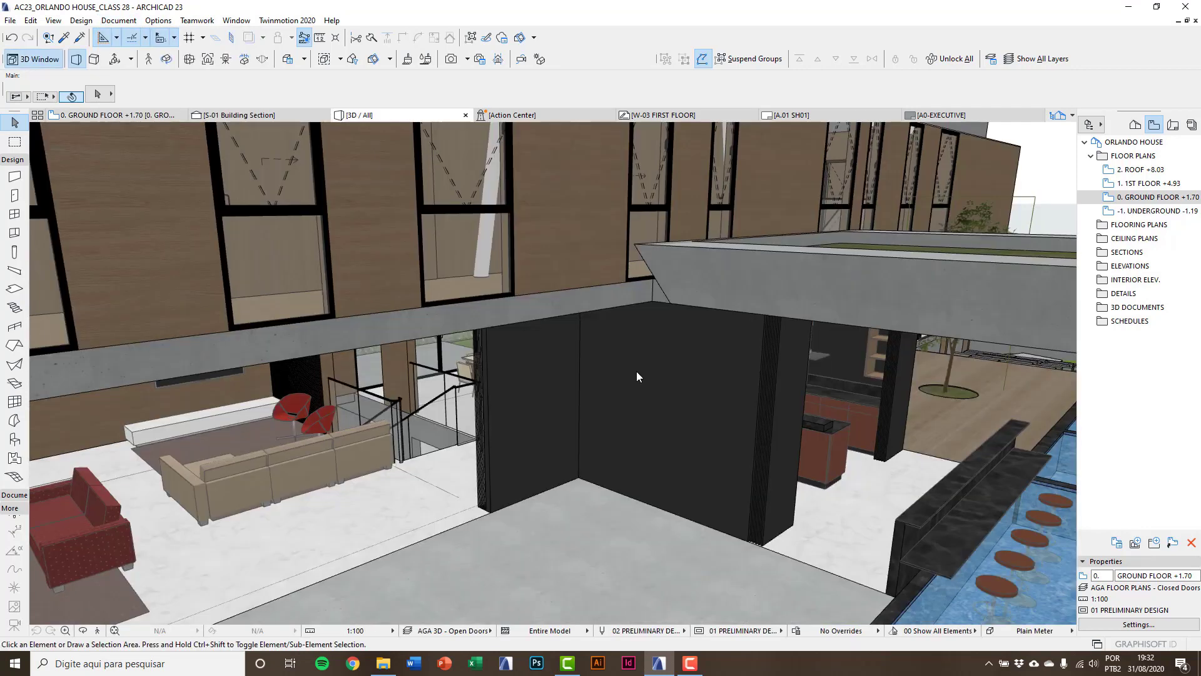
pyautogui.moveTo(623, 466); pyautogui.dragTo(351, 486)
pyautogui.click(332, 485)
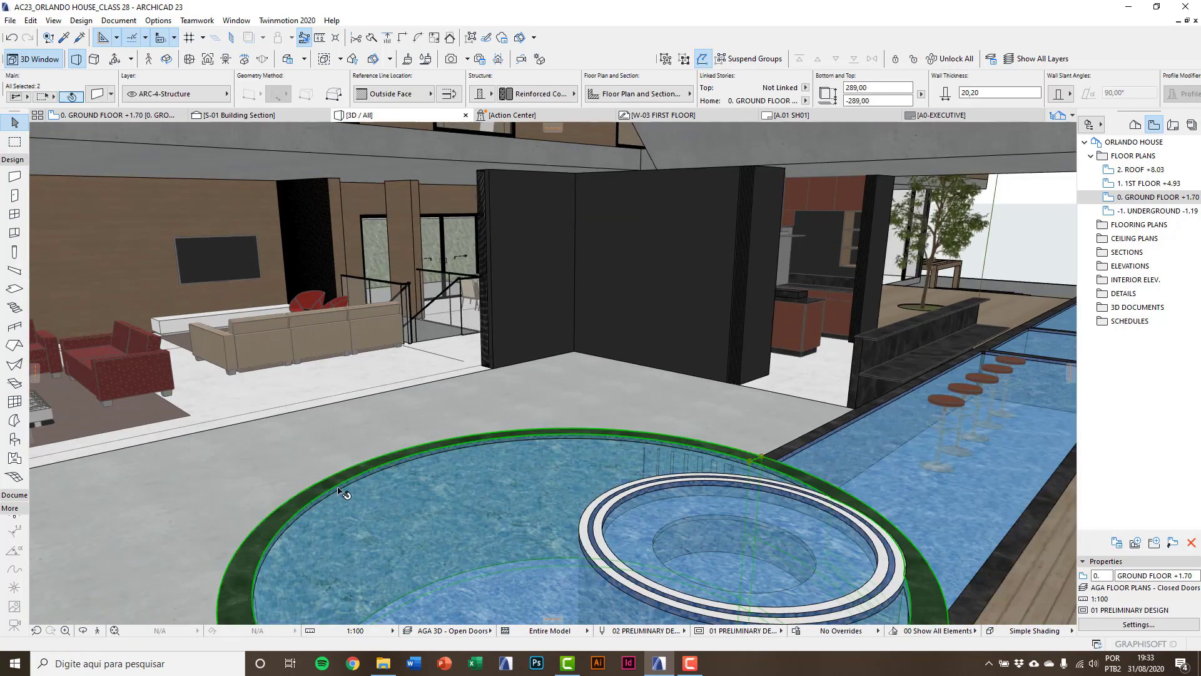
pyautogui.click(99, 94)
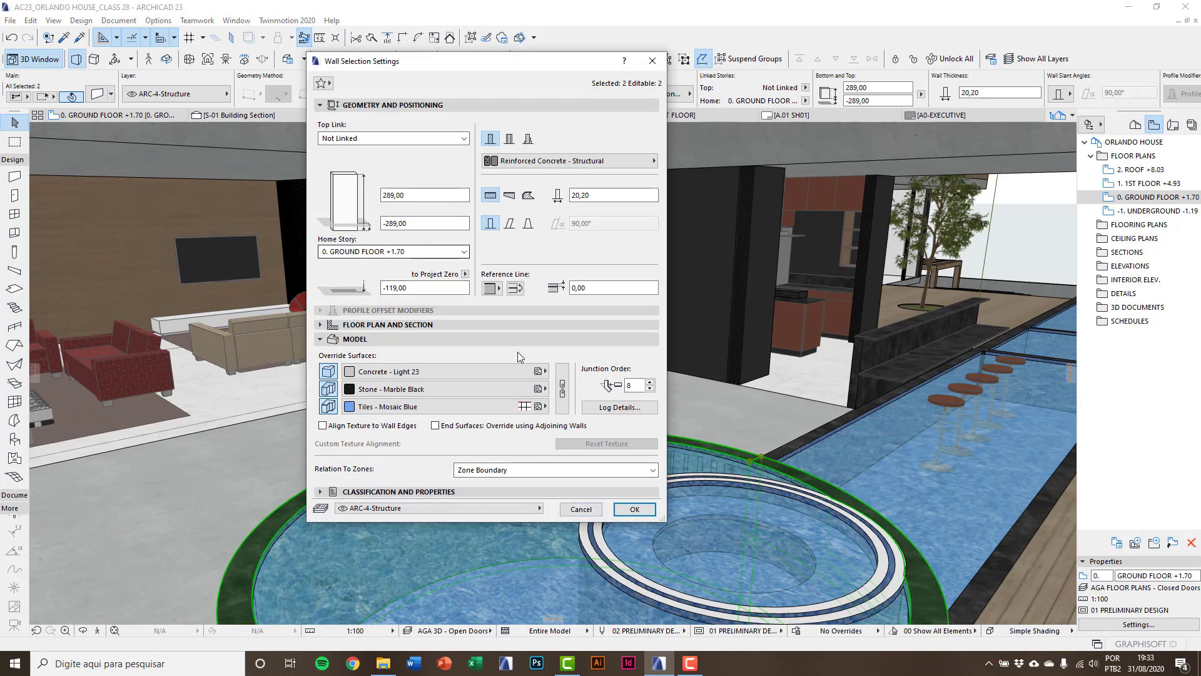
pyautogui.click(579, 509)
pyautogui.click(463, 397)
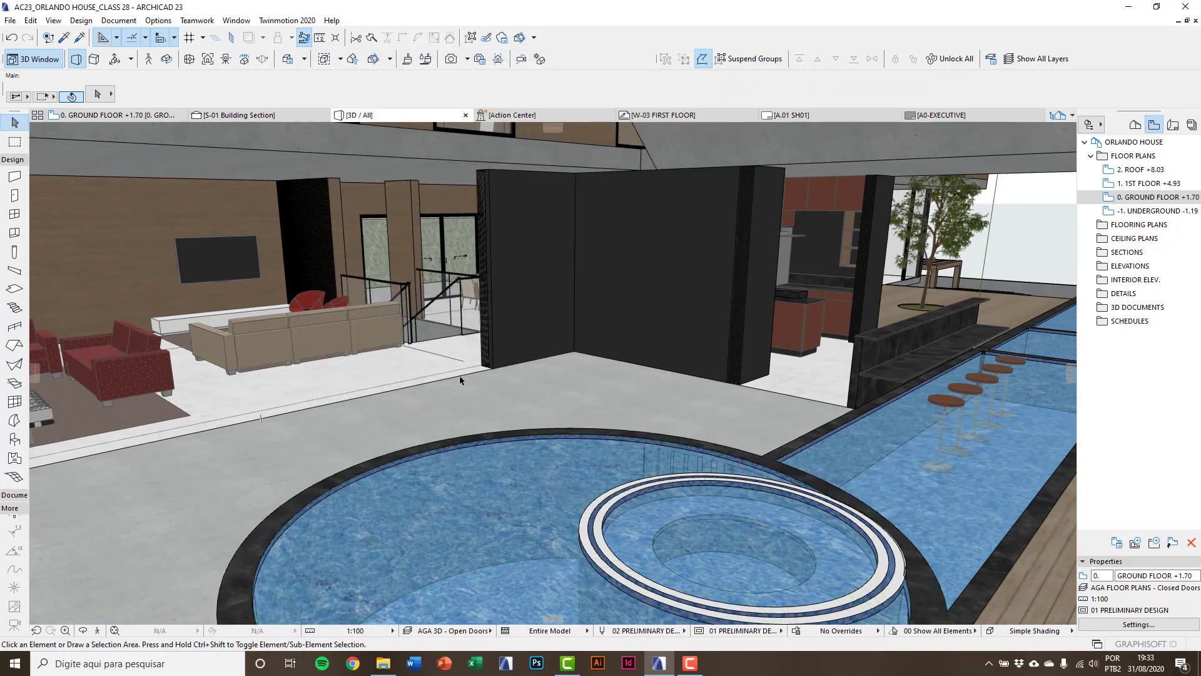
pyautogui.press('F2')
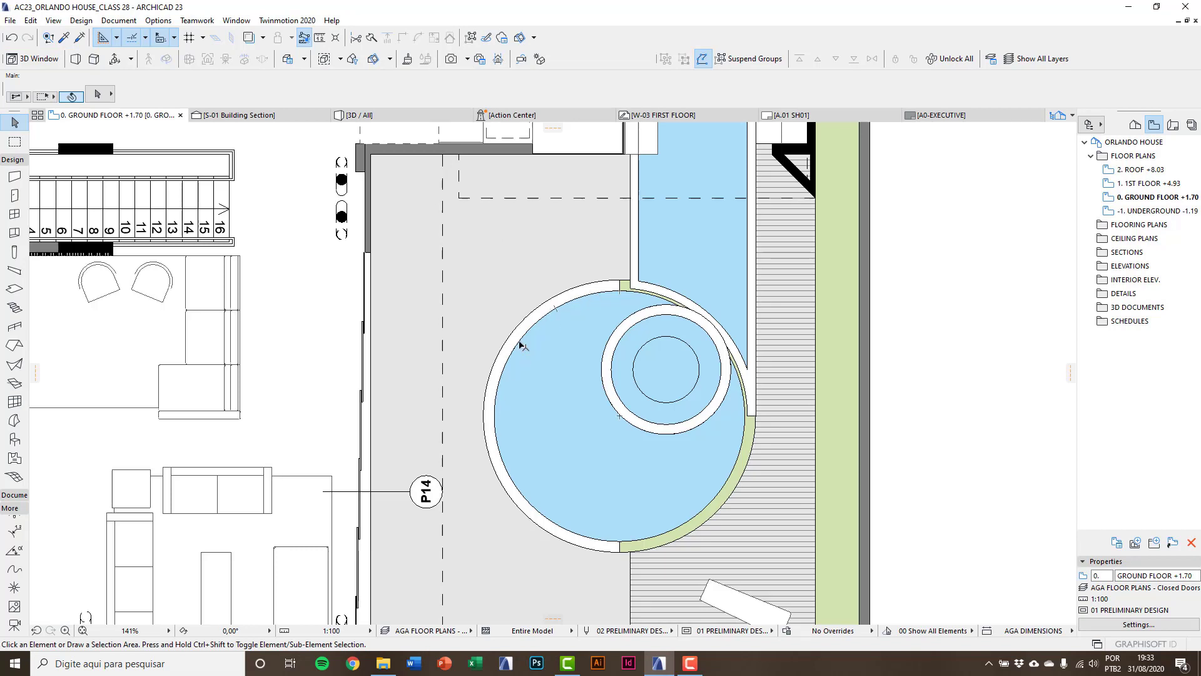
# Step: Set the Floor Plan Cut Plane's Show down to limit to 1 Story(s) below
pyautogui.click(163, 22)
pyautogui.moveTo(139, 23)
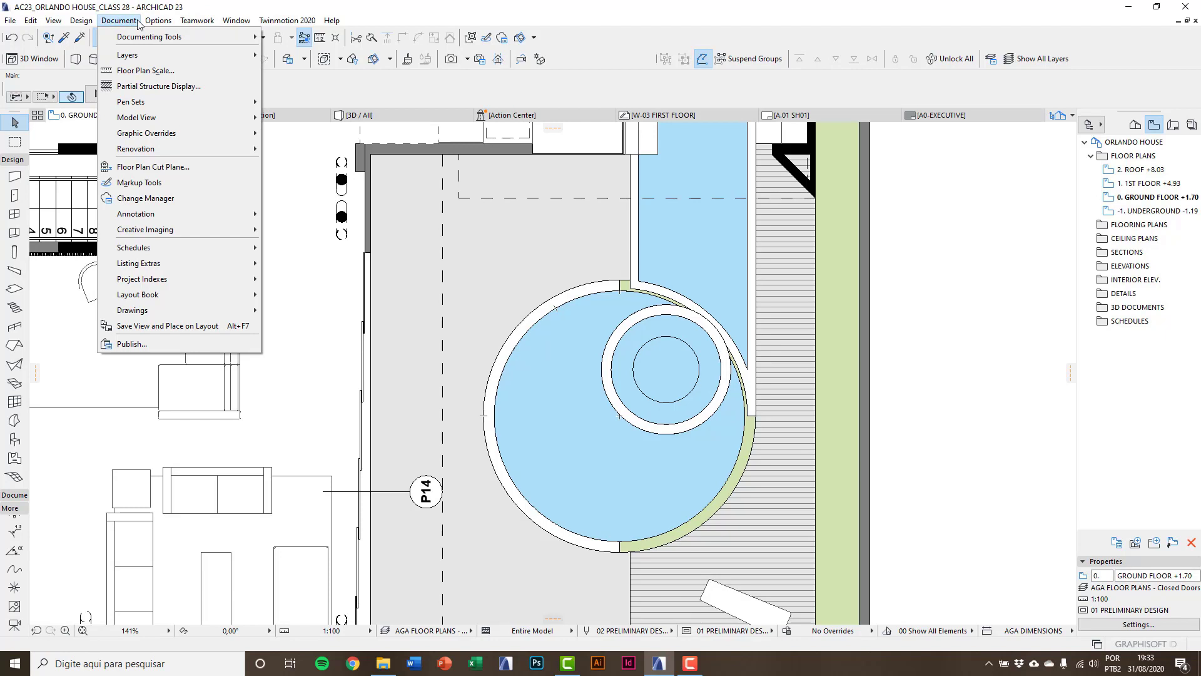
pyautogui.click(150, 169)
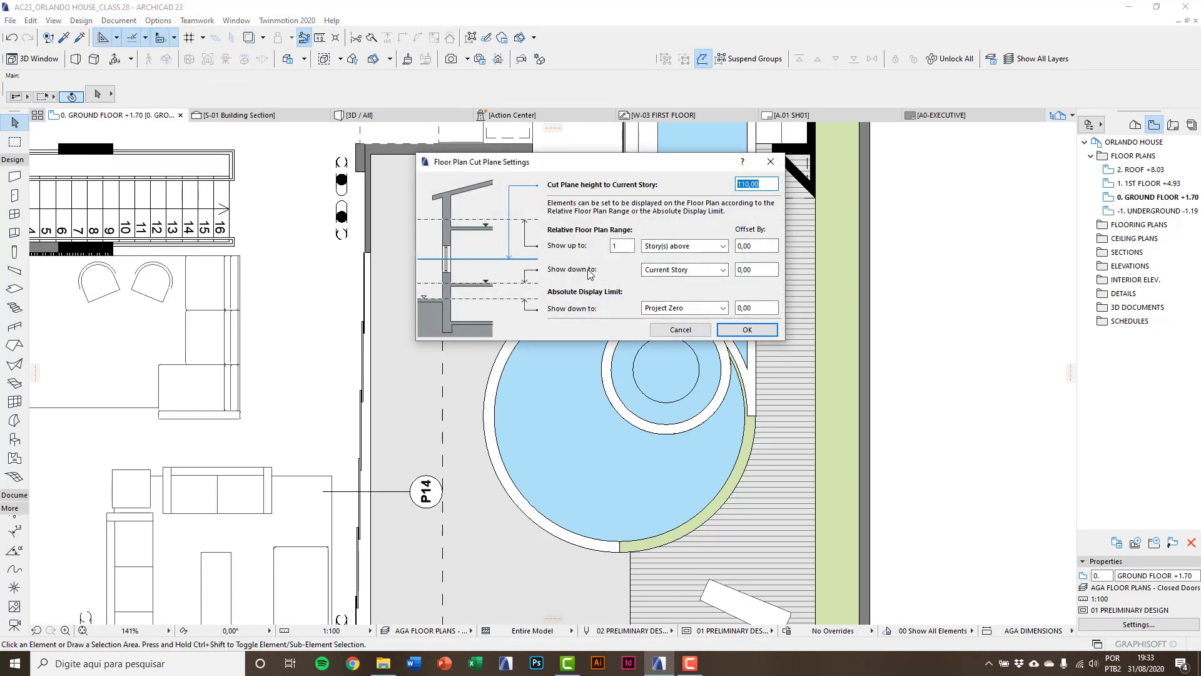
pyautogui.click(670, 271)
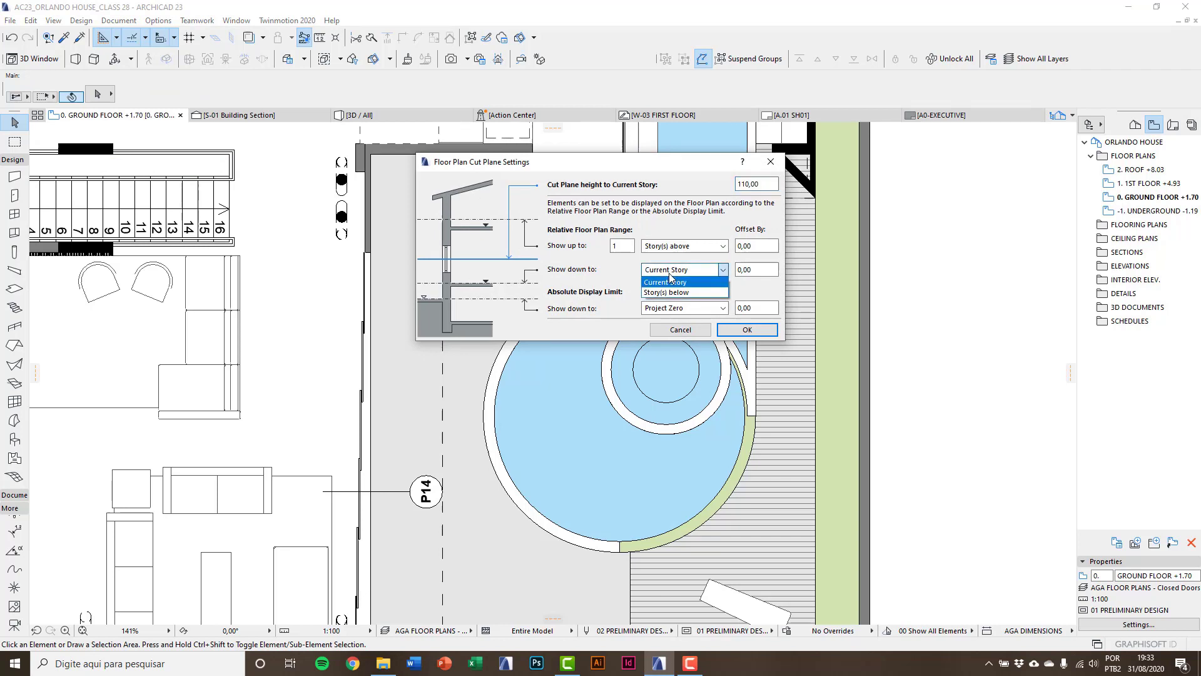
pyautogui.click(665, 293)
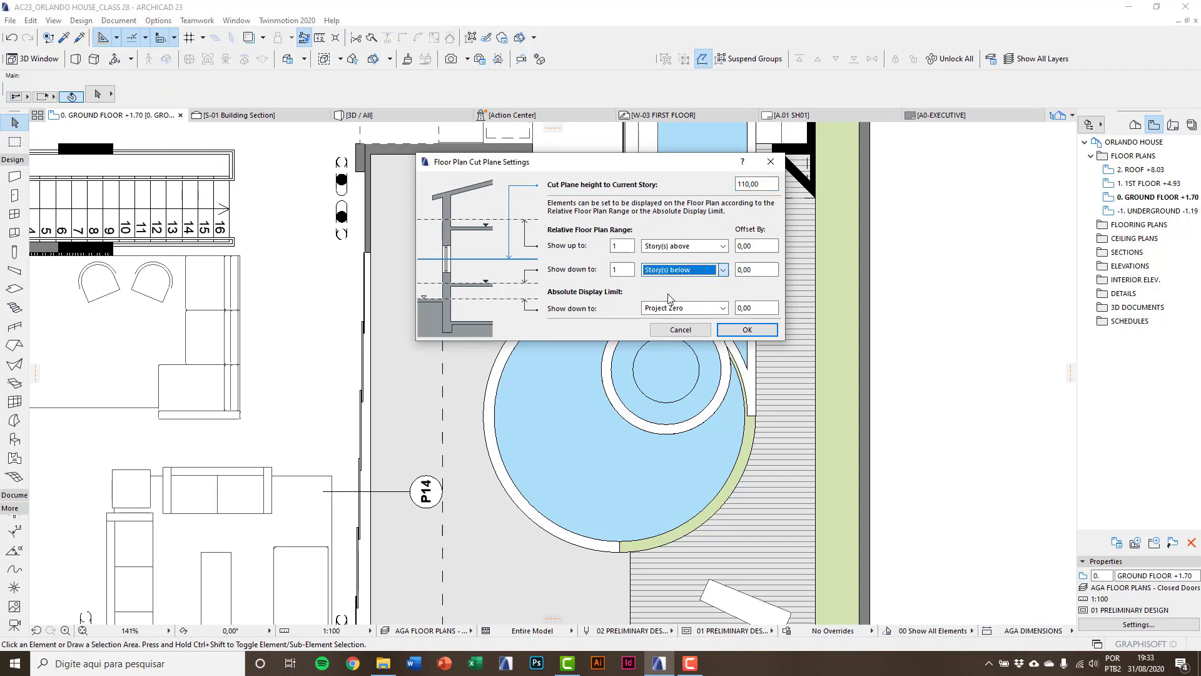
pyautogui.click(761, 269)
pyautogui.click(747, 329)
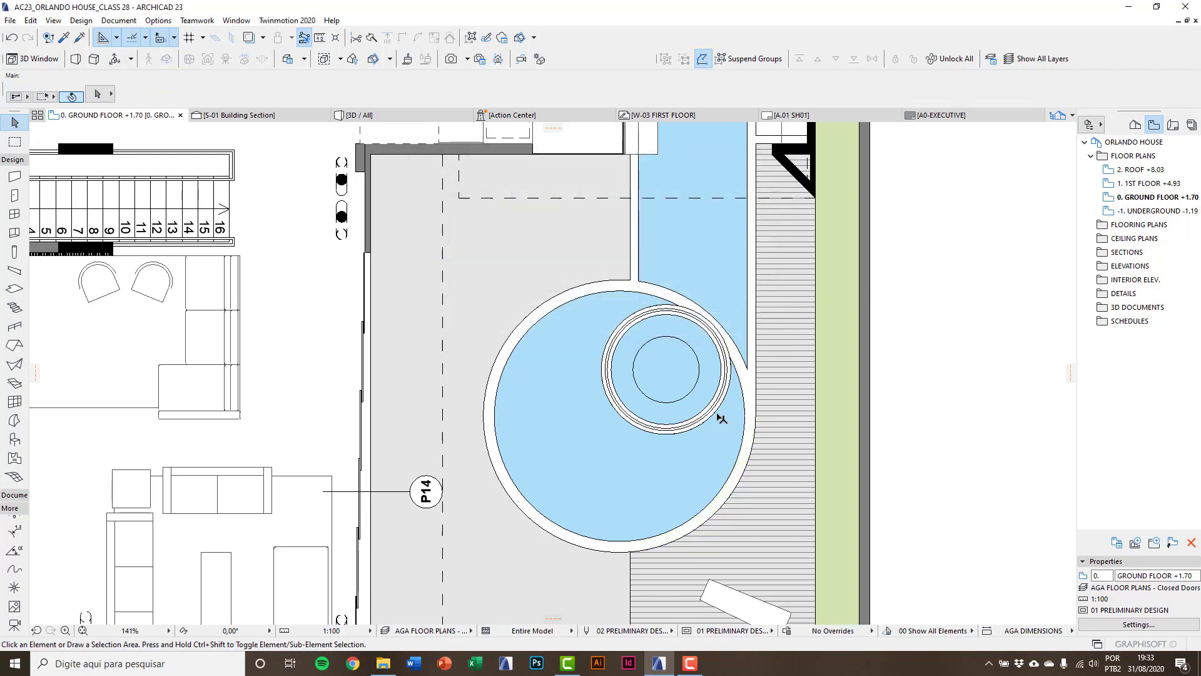
pyautogui.scroll(3, 718, 417)
pyautogui.scroll(-3, 522, 236)
pyautogui.scroll(2, 520, 237)
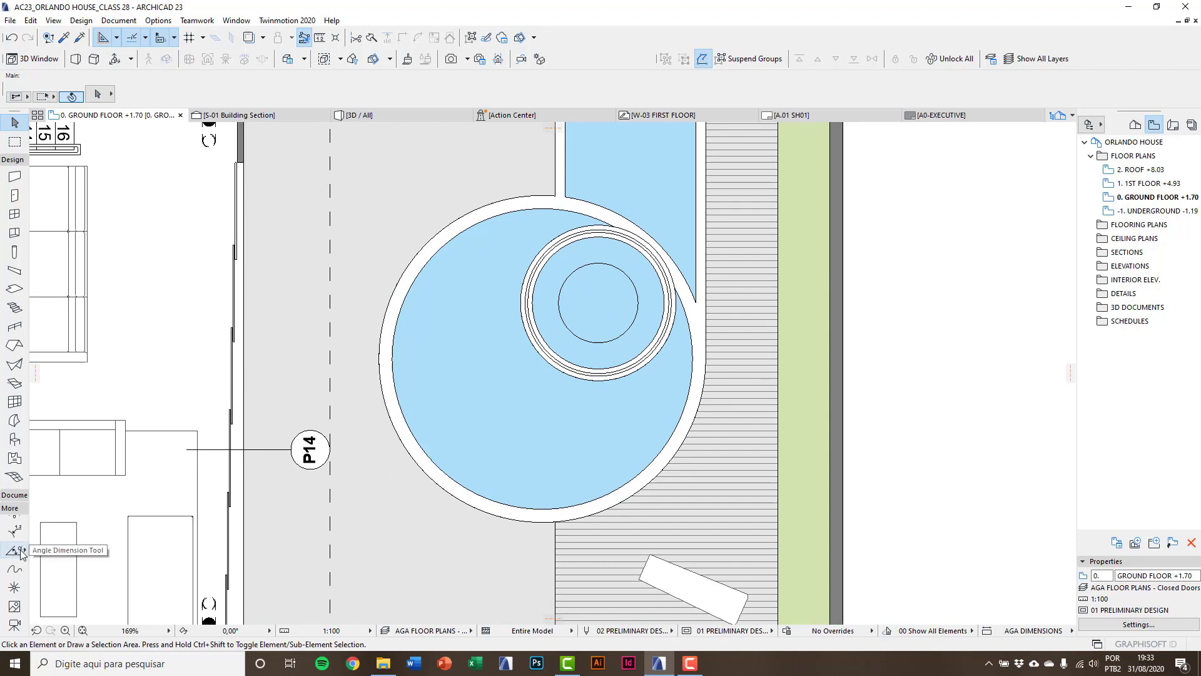
# Step: Dimension the pool's outer arc with default radial settings, placing the R= 250 label
pyautogui.doubleClick(15, 531)
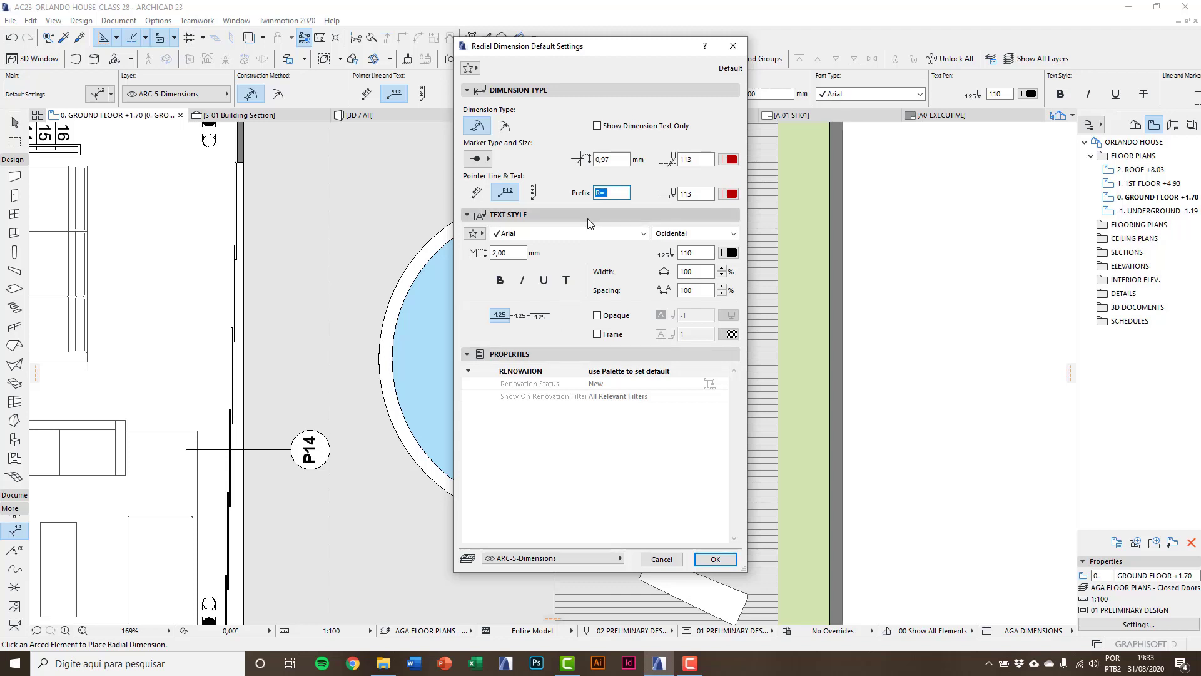
pyautogui.click(714, 561)
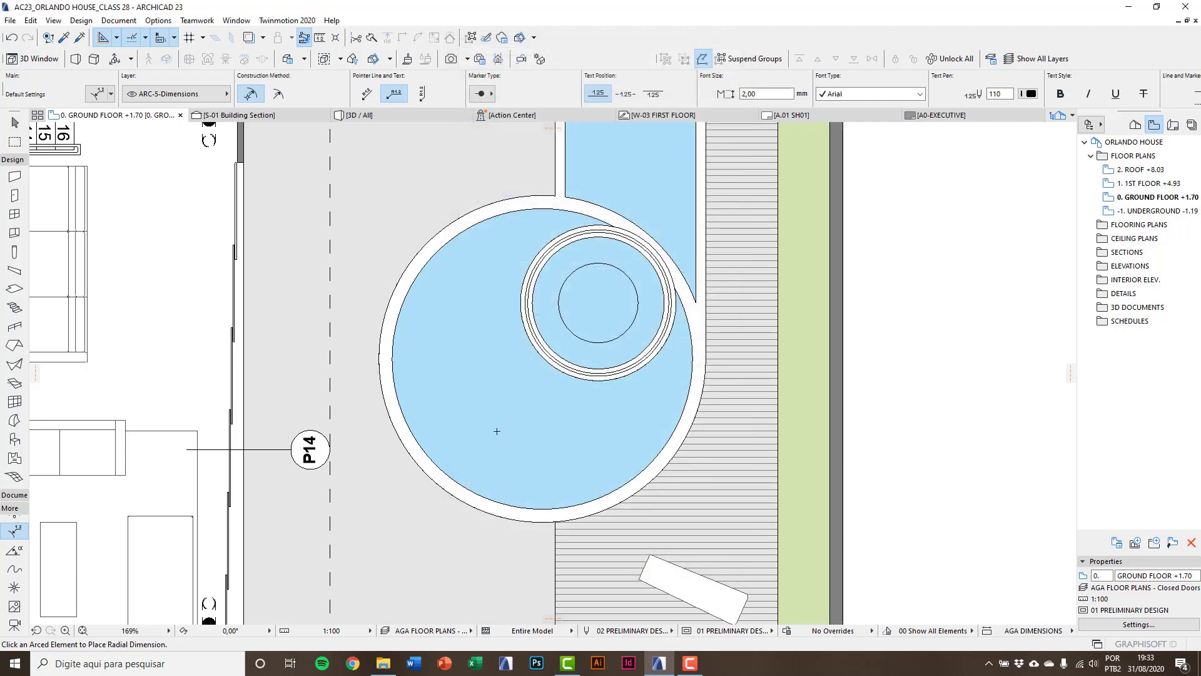
pyautogui.scroll(3, 447, 454)
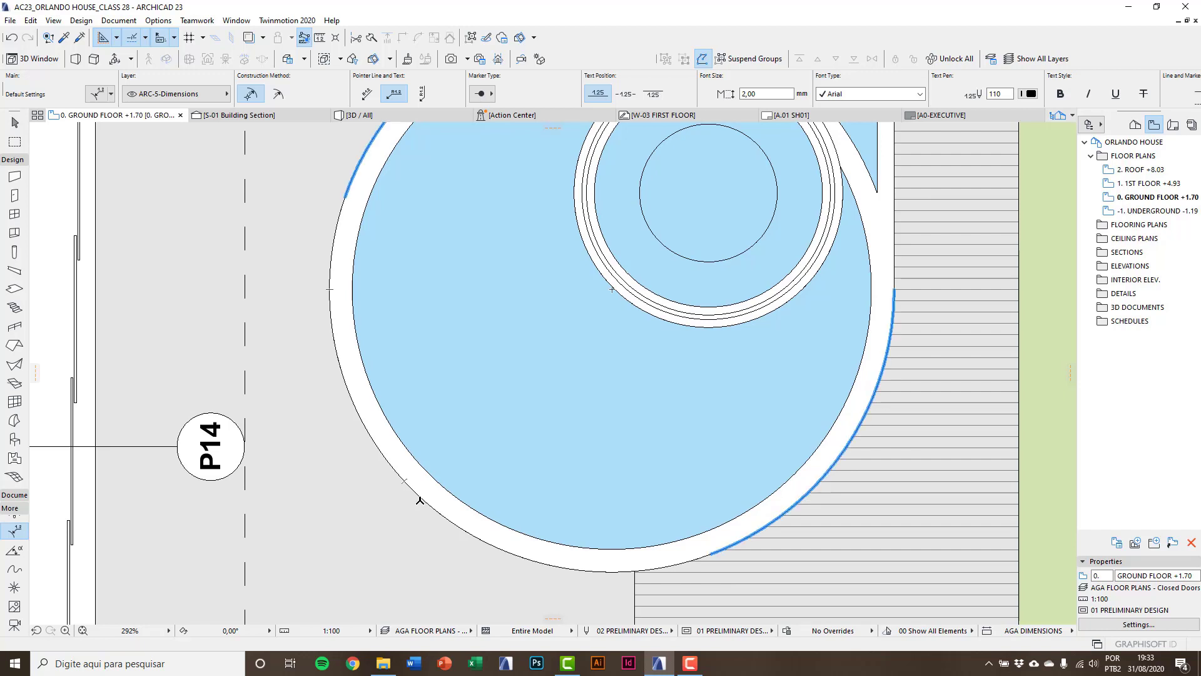
pyautogui.click(419, 501)
pyautogui.scroll(-3, 420, 500)
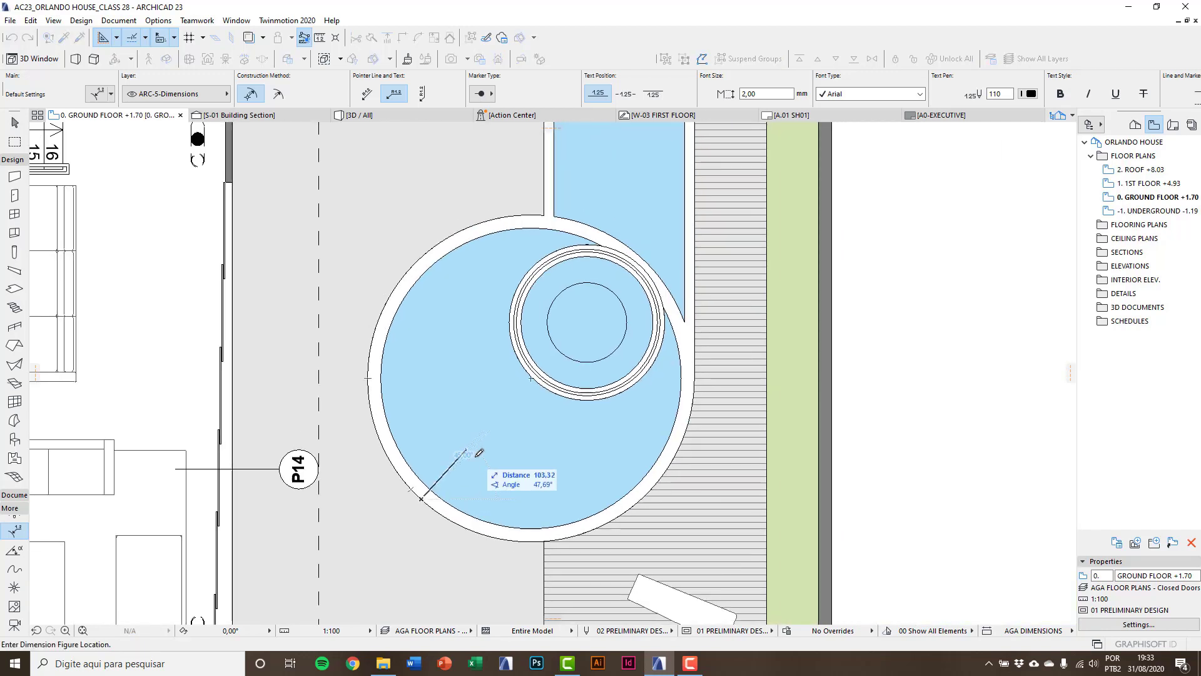
pyautogui.click(475, 457)
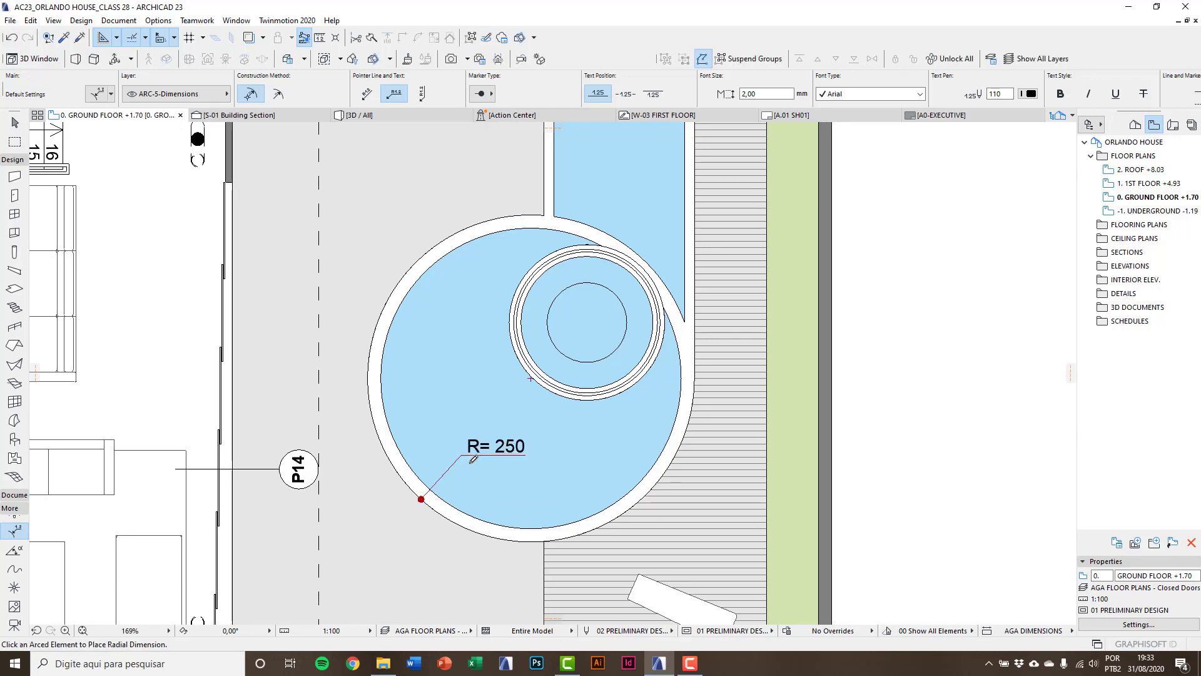